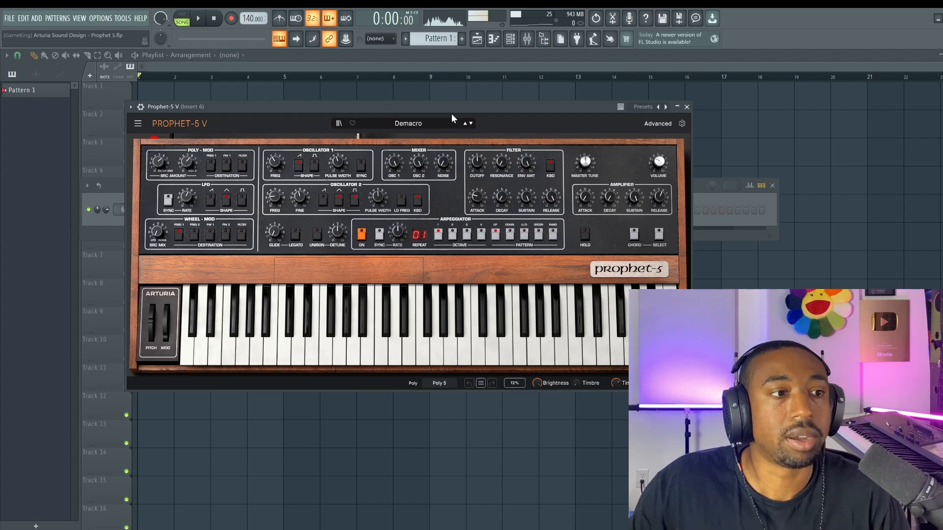
Load the Default preset from the Template category in the Prophet-5 V synth.
drag(444, 112, 425, 124)
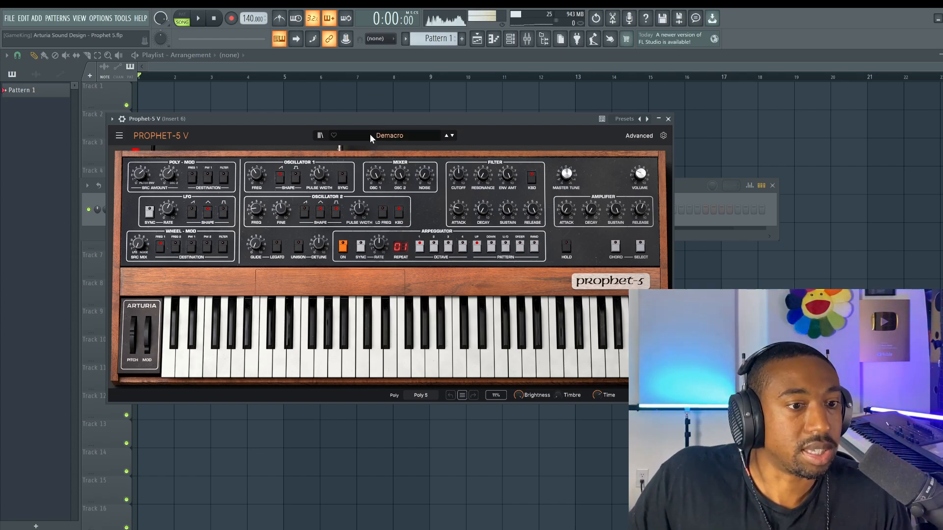
click(387, 137)
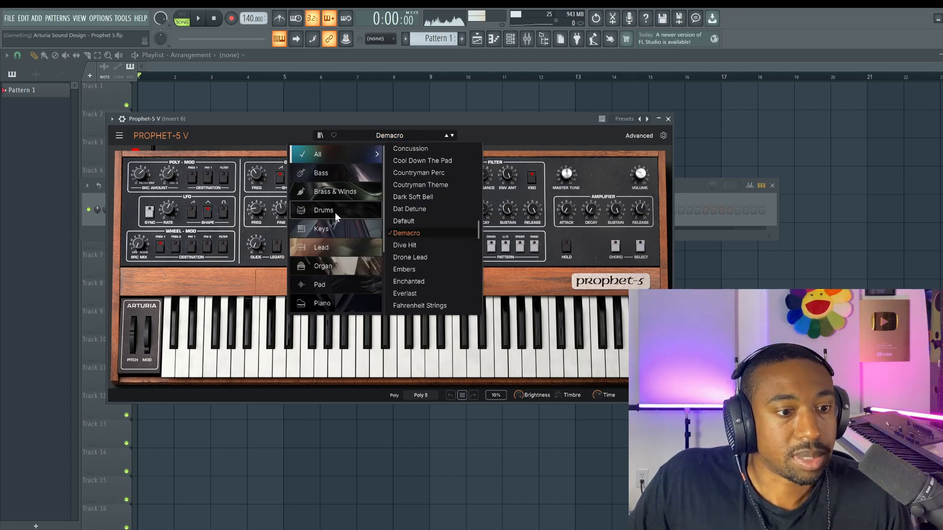
click(337, 286)
click(401, 150)
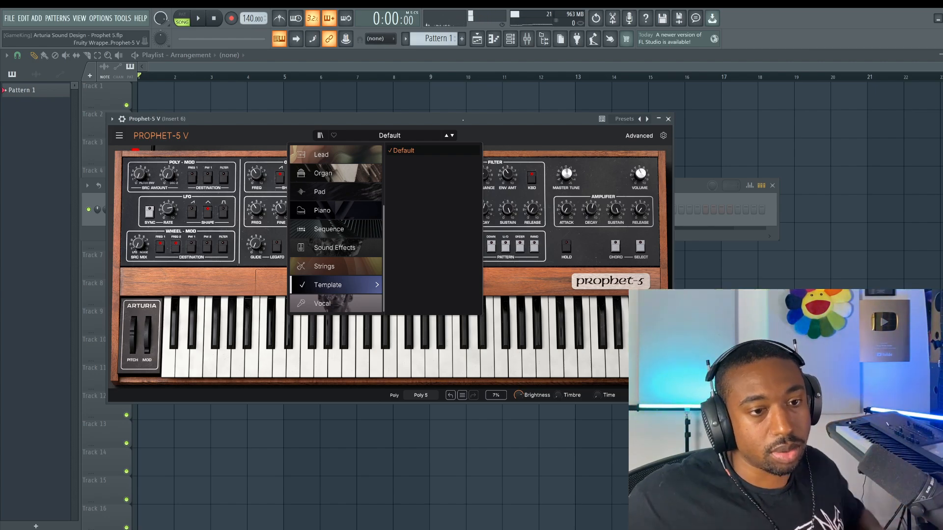
Enable the KRONOS controller as an input device in the MIDI settings.
click(101, 19)
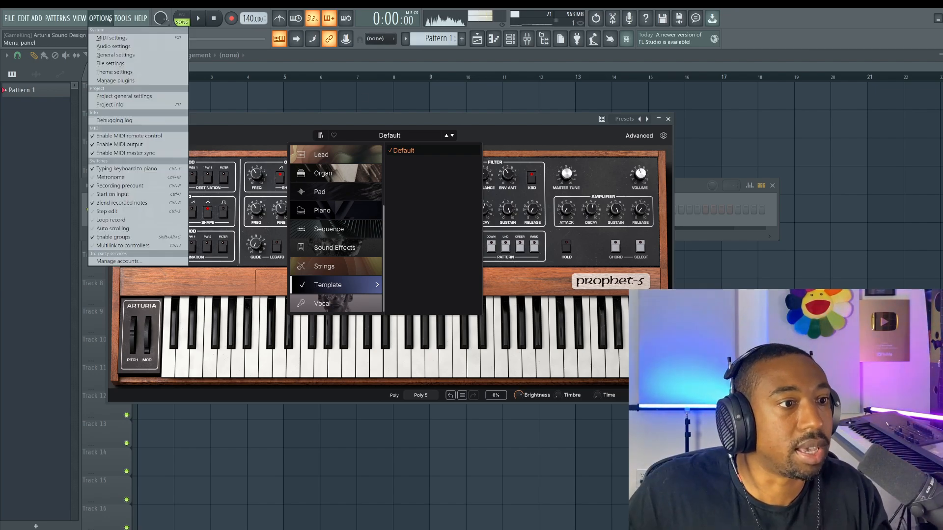
click(108, 38)
click(342, 336)
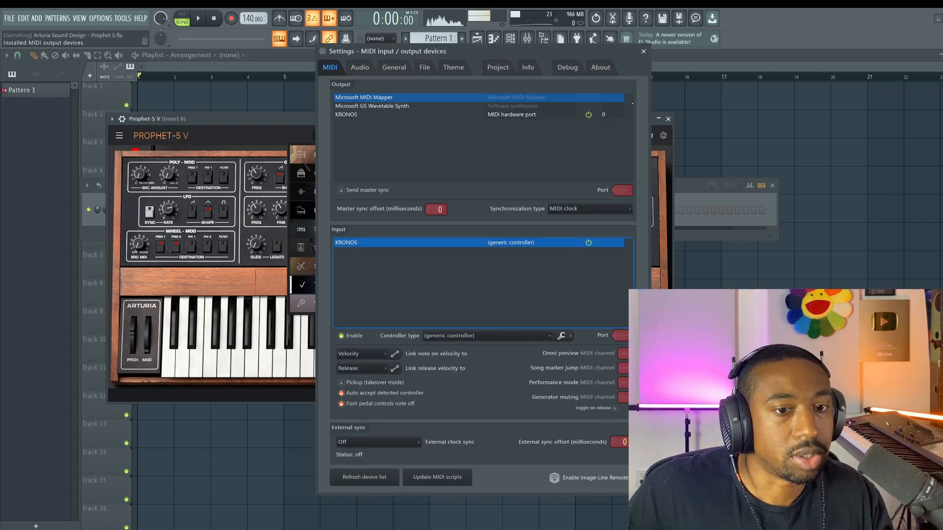
click(643, 52)
Check the mixer's track levels and dismiss the synth's preset browser.
click(527, 39)
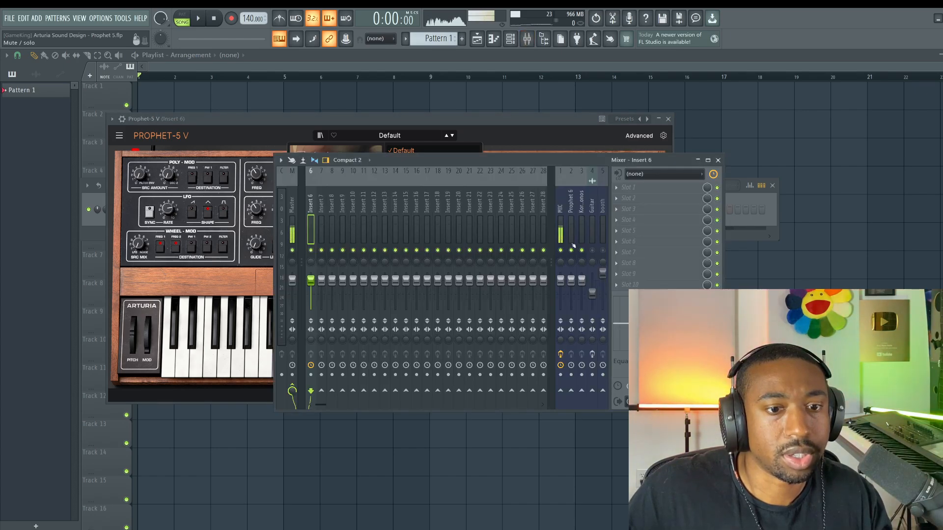
click(718, 160)
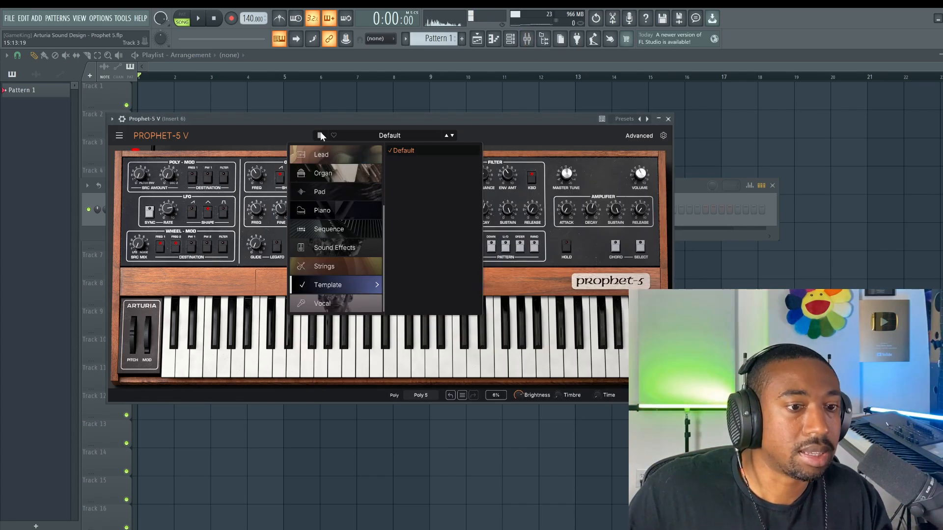
click(476, 134)
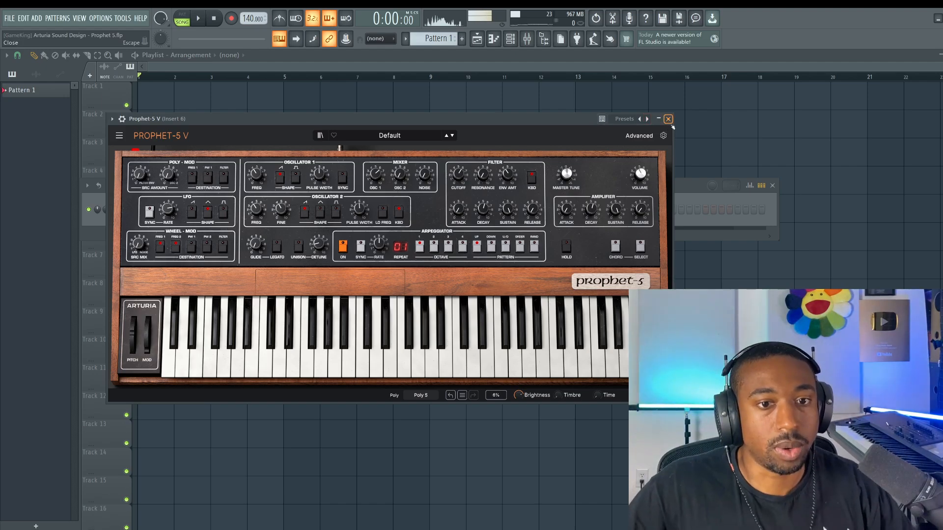
Close the synth window, open the Prophet-5 V channel's piano roll and set its snap to 1/2 beat.
click(668, 120)
right_click(203, 209)
click(231, 207)
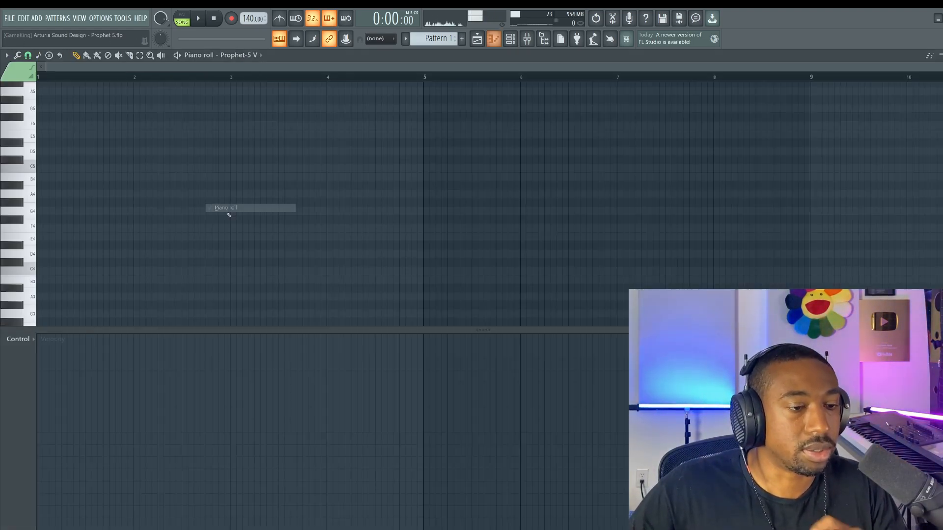
click(28, 55)
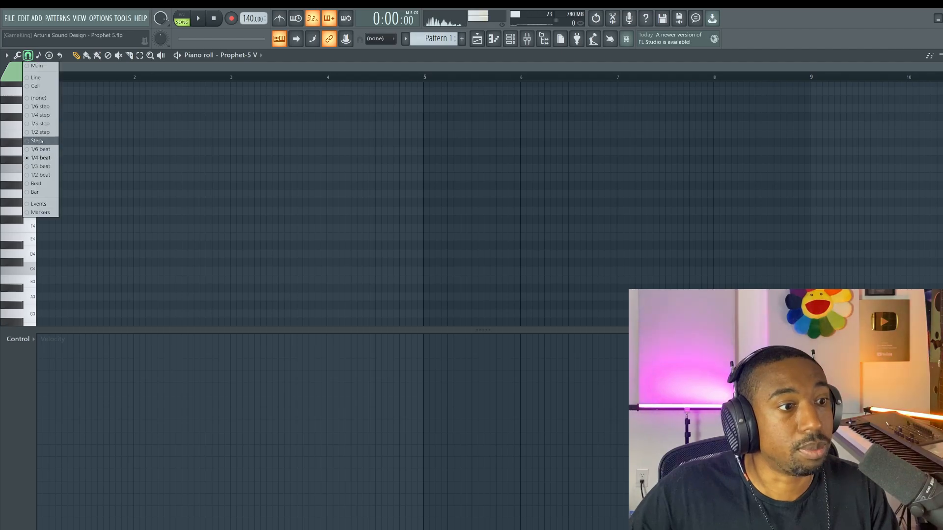
click(37, 175)
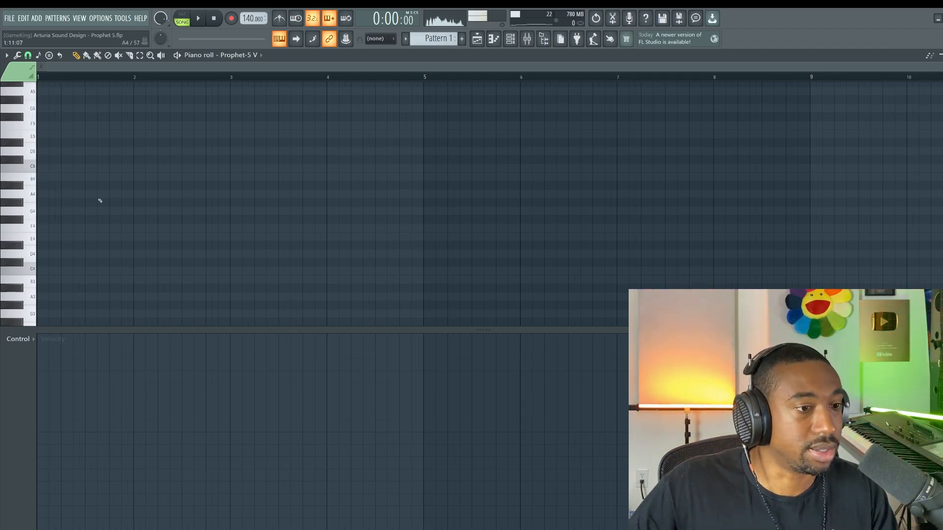
Draw a one-bar chord at bar 1 with the notes C4, C5, D#5 and G5.
click(54, 270)
drag(61, 270, 133, 270)
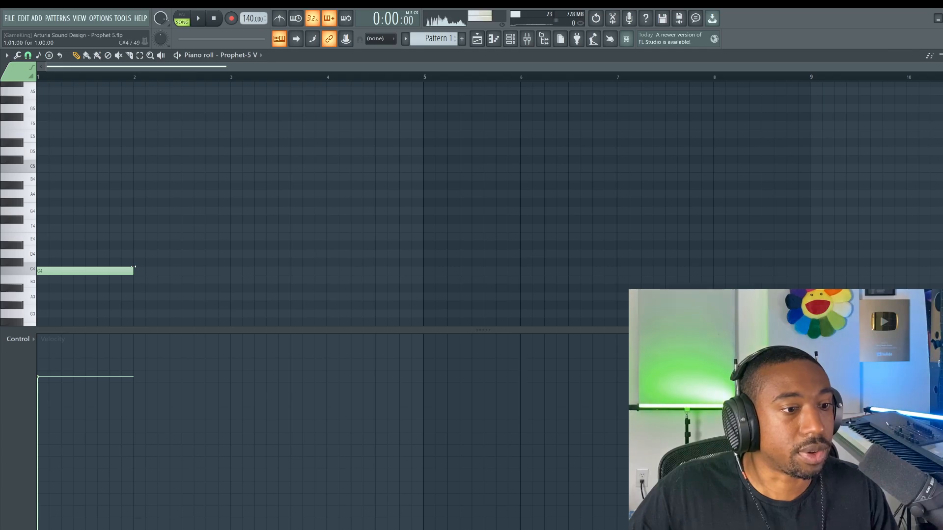
scroll(65, 271, down, 3)
click(52, 295)
scroll(56, 229, up, 3)
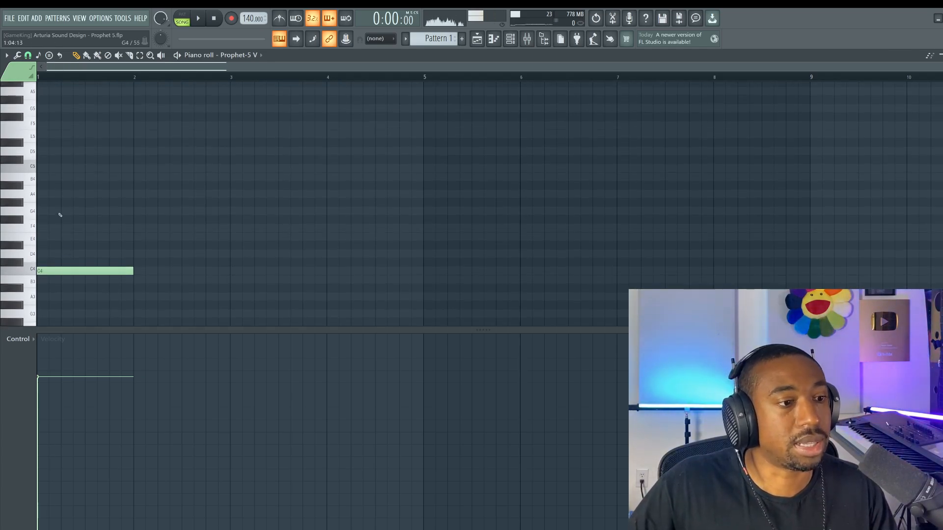
click(44, 160)
drag(49, 163, 49, 168)
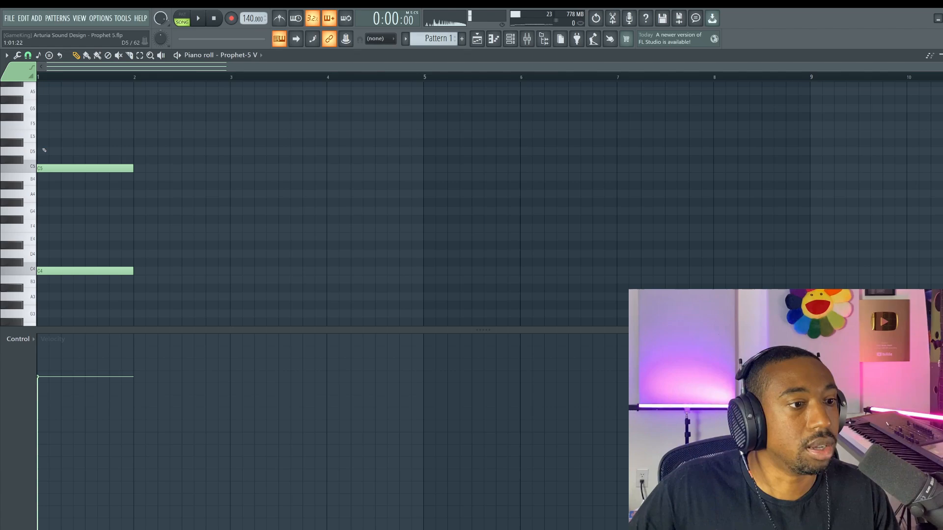
click(45, 142)
click(50, 108)
drag(38, 108, 37, 108)
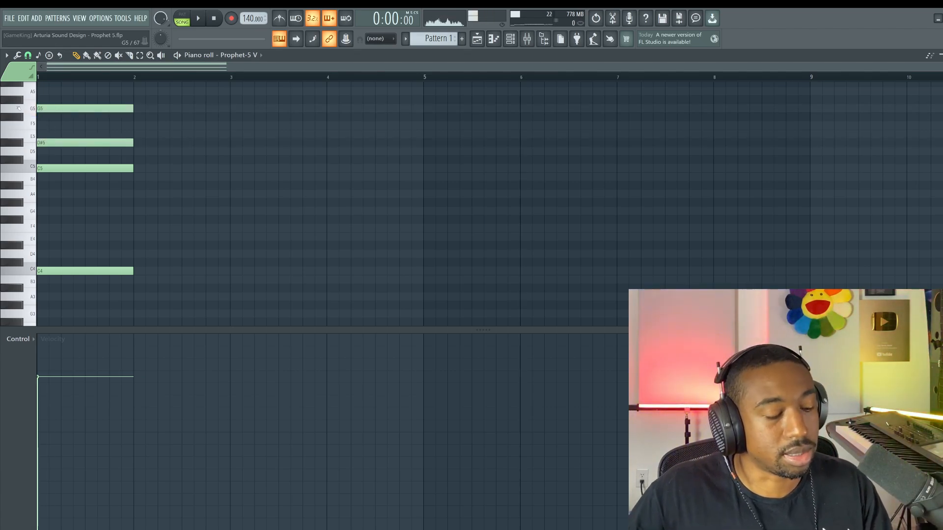
Lengthen all four chord notes to two bars.
key(ctrl+a)
drag(135, 105, 235, 105)
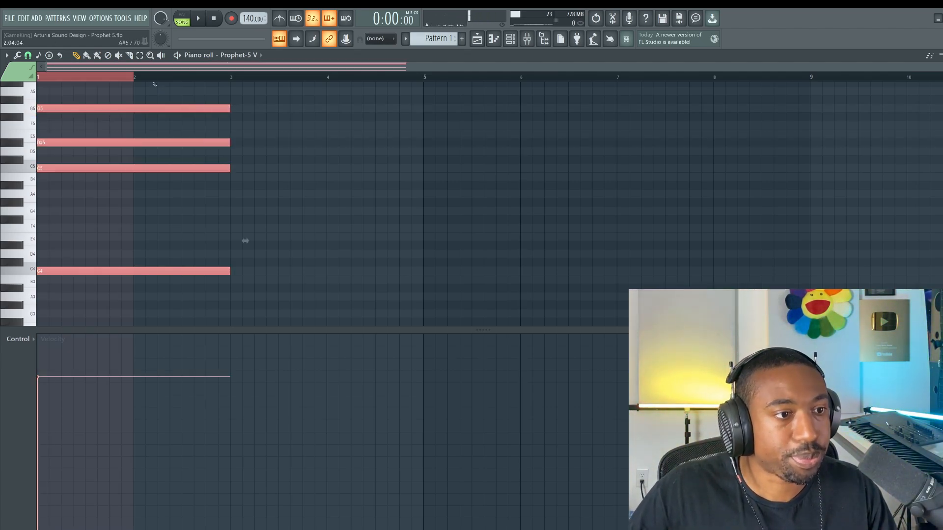
ctrl+click(132, 97)
Duplicate the chord at bar 3 and lower the copy's D#5 to D5.
key(ctrl+a)
drag(98, 111, 265, 150)
key(Down)
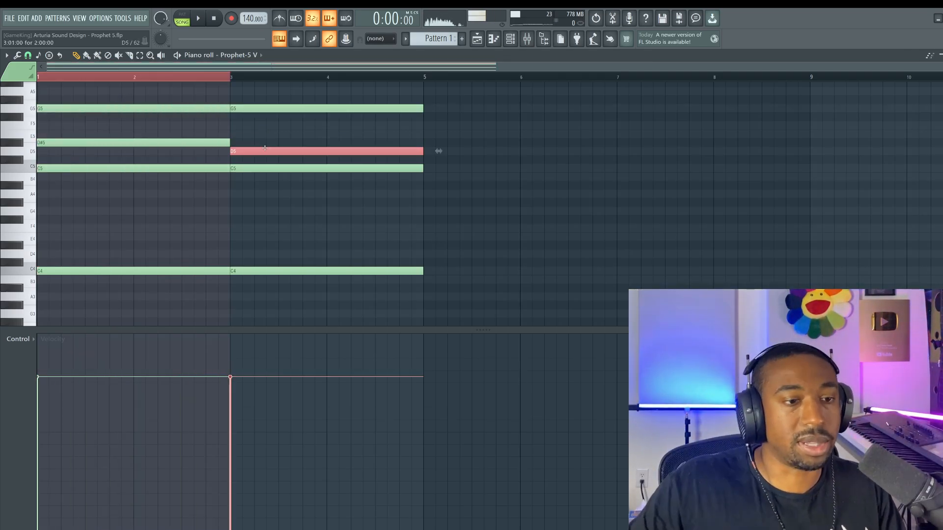
ctrl+click(297, 76)
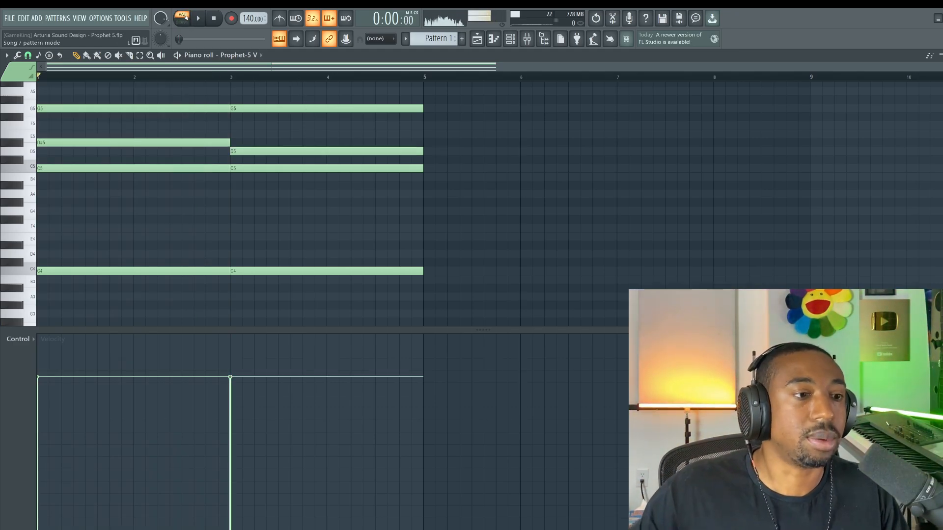
Play back the two-chord pattern in pattern mode and reopen the Prophet-5 V synth window.
key(space)
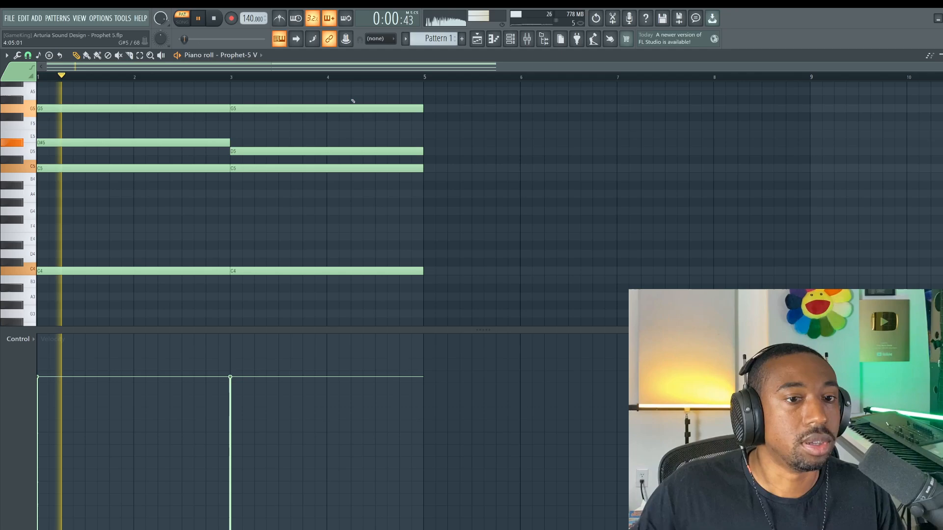
key(space)
click(510, 39)
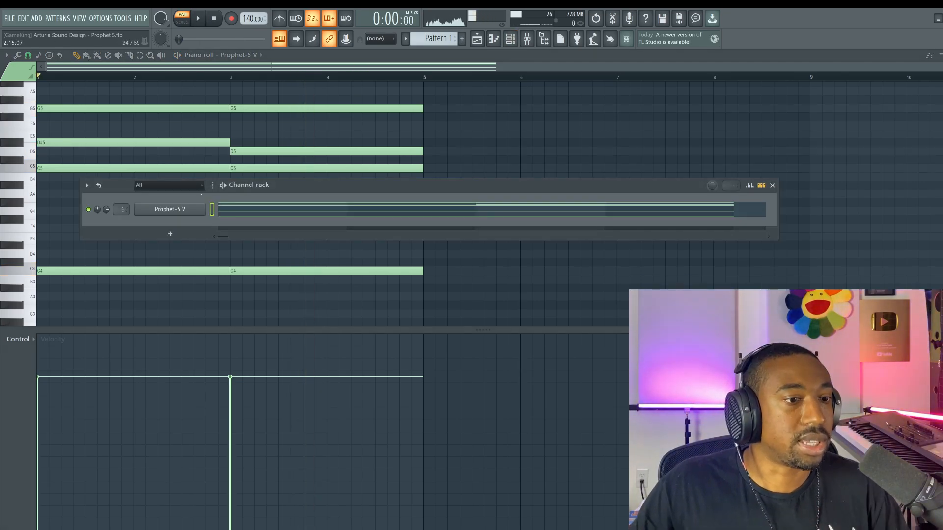
click(195, 211)
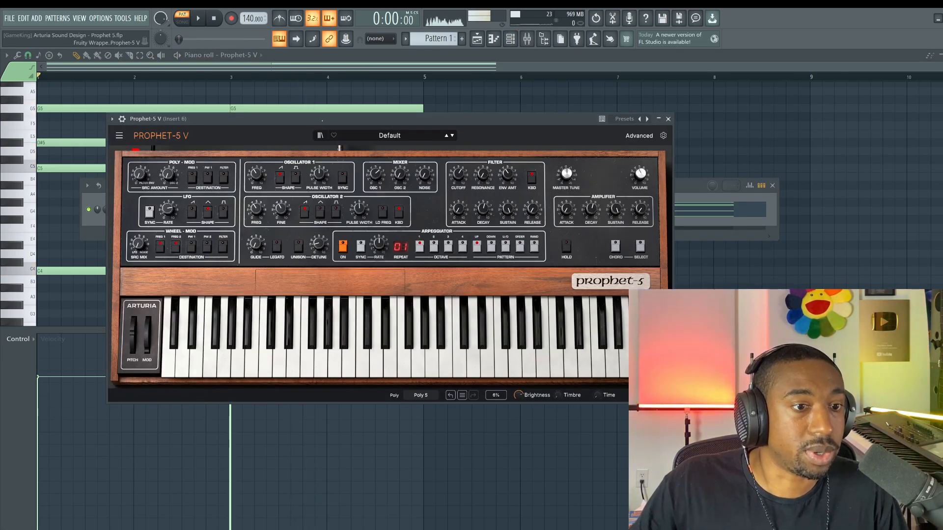
Enlarge the Prophet-5 V window and reposition it so its controls are easy to read.
drag(322, 120, 360, 122)
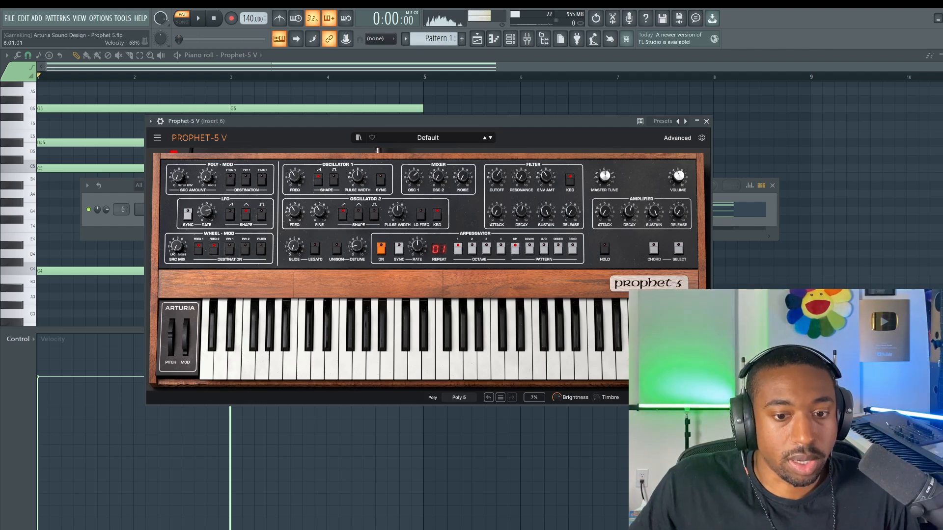
drag(706, 401, 930, 509)
drag(275, 121, 131, 67)
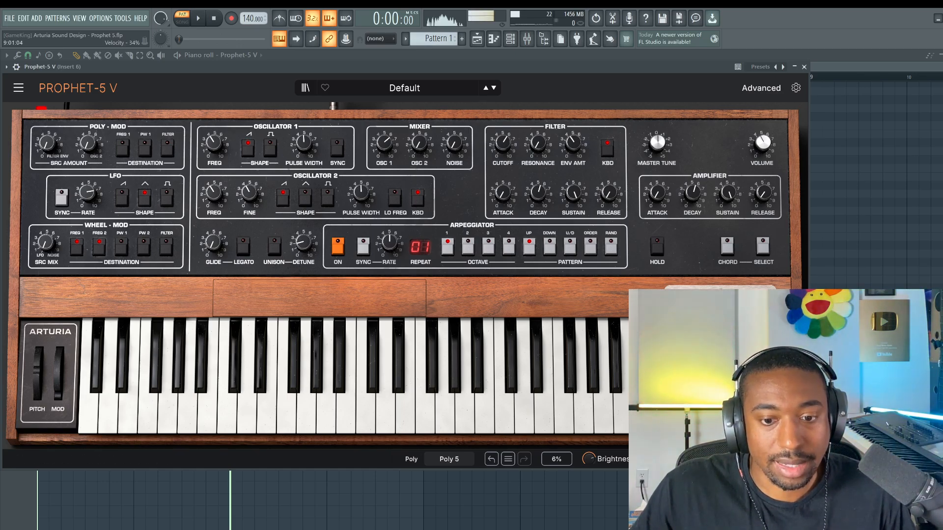
drag(347, 69, 379, 70)
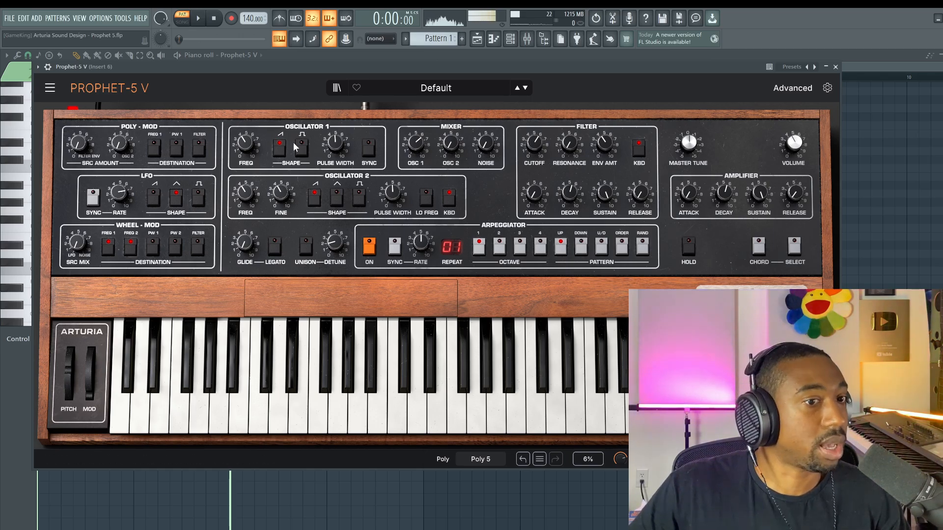
Try different Oscillator 1 frequency settings while the pattern plays, and return the frequency to 0 semitones.
drag(245, 143, 245, 143)
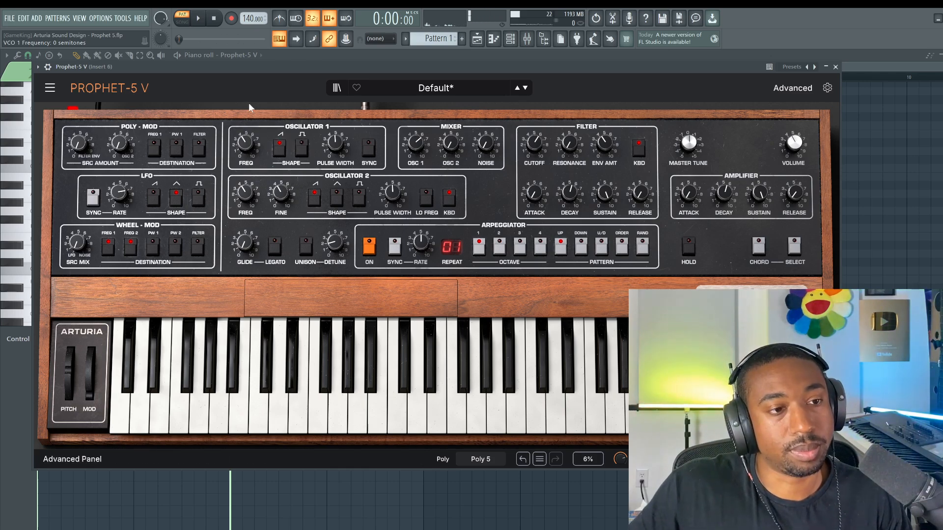
key(space)
drag(245, 146, 246, 120)
key(space)
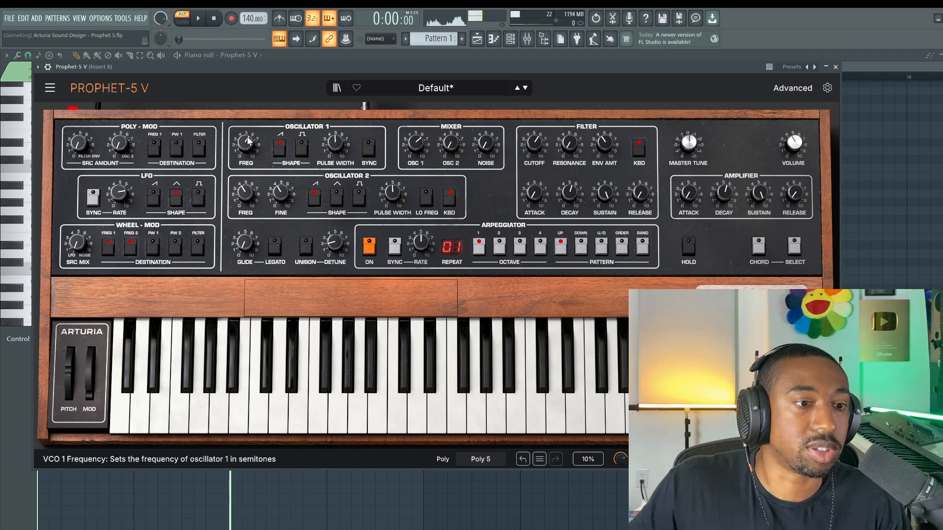
drag(244, 142, 244, 141)
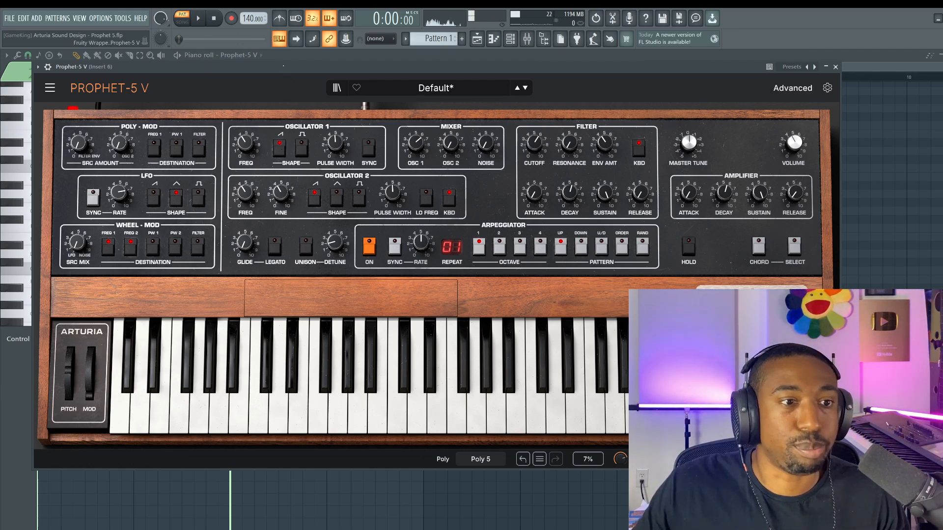
Audition Oscillator 1's saw and square waves separately and combined with the pattern, and finish with both waves switched off.
click(302, 146)
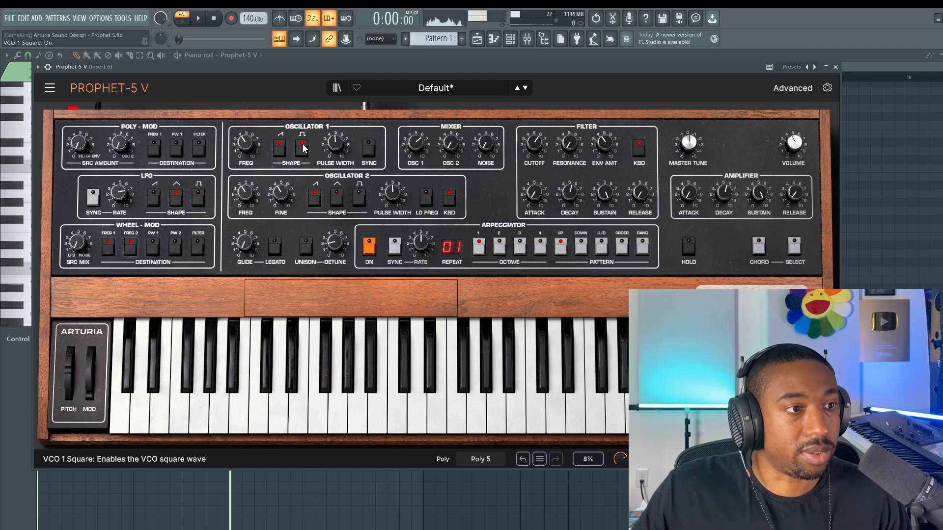
click(301, 148)
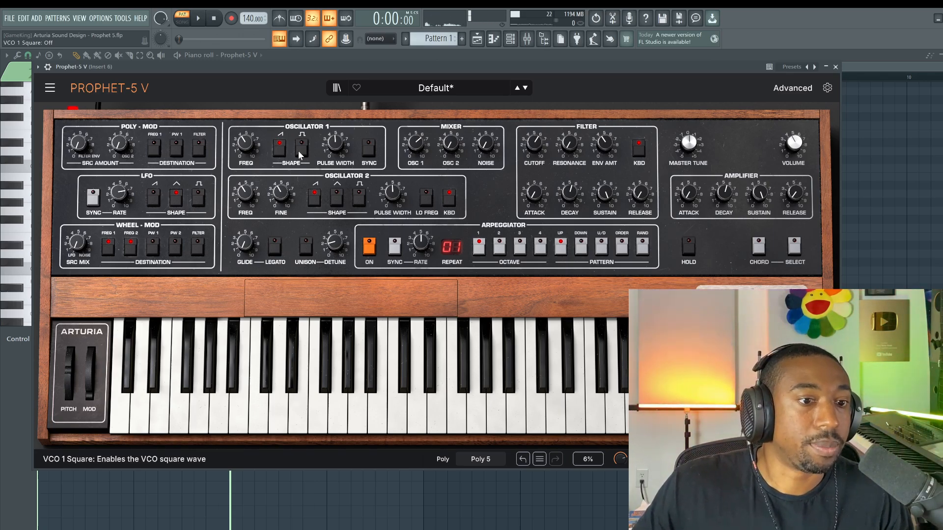
key(space)
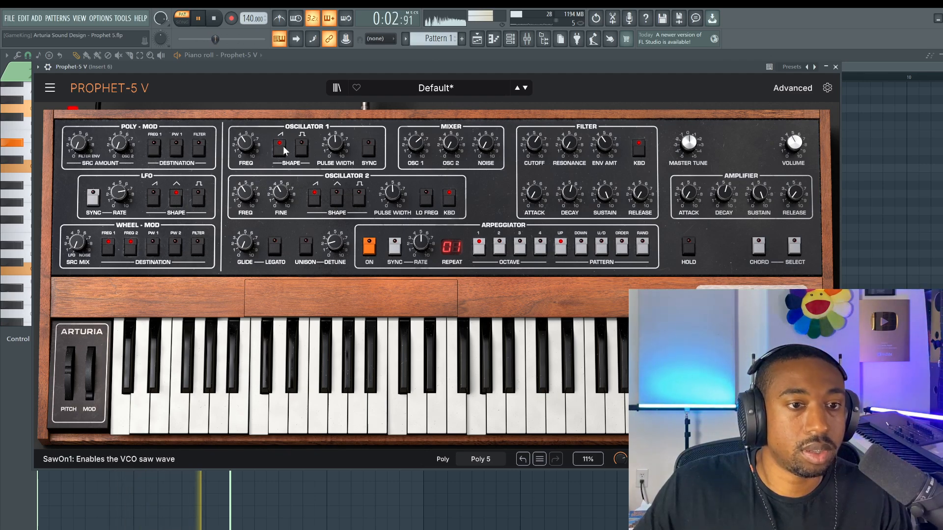
click(280, 144)
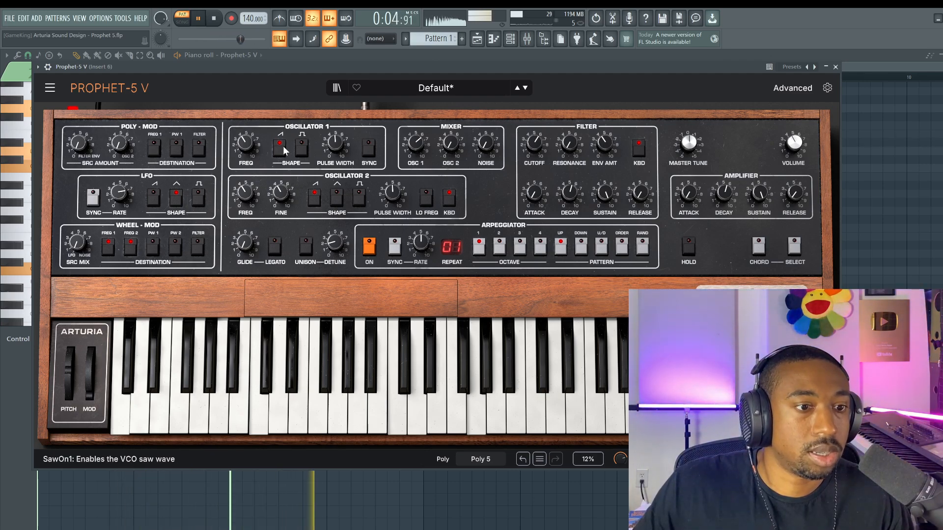
click(301, 144)
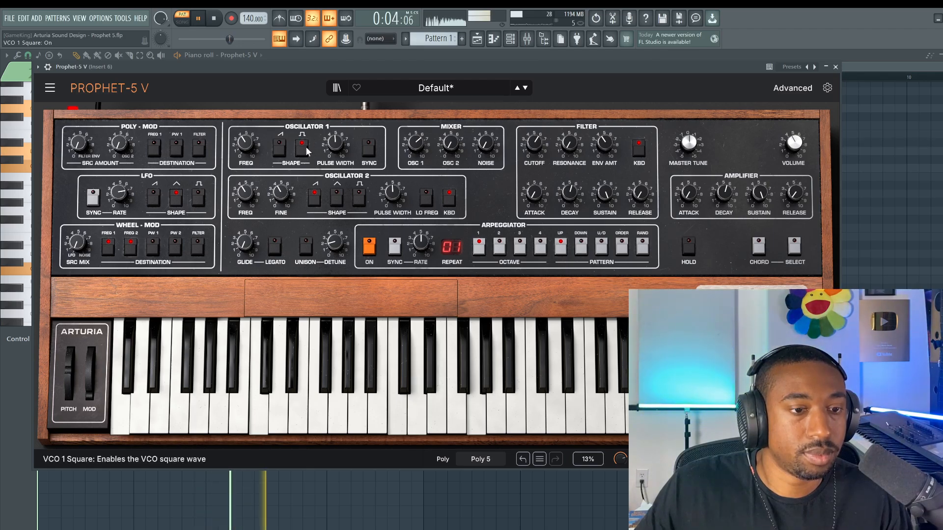
click(280, 144)
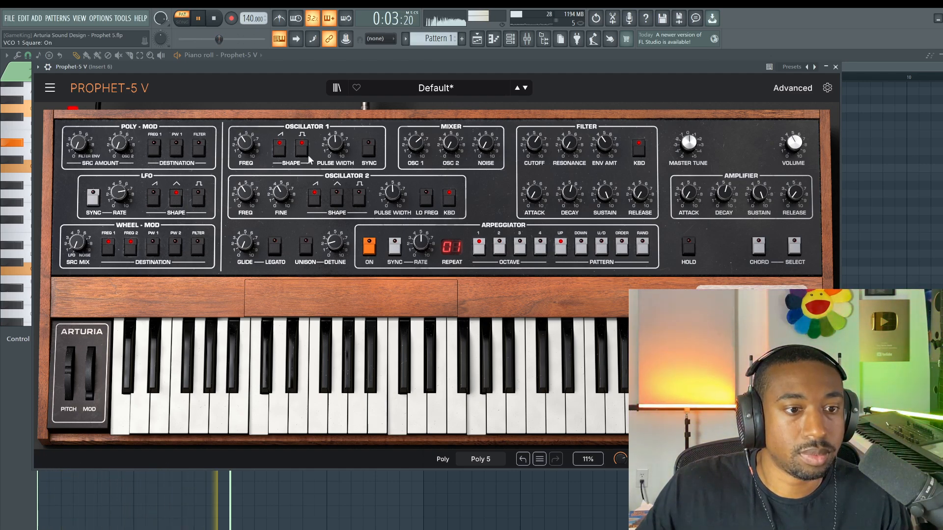
key(space)
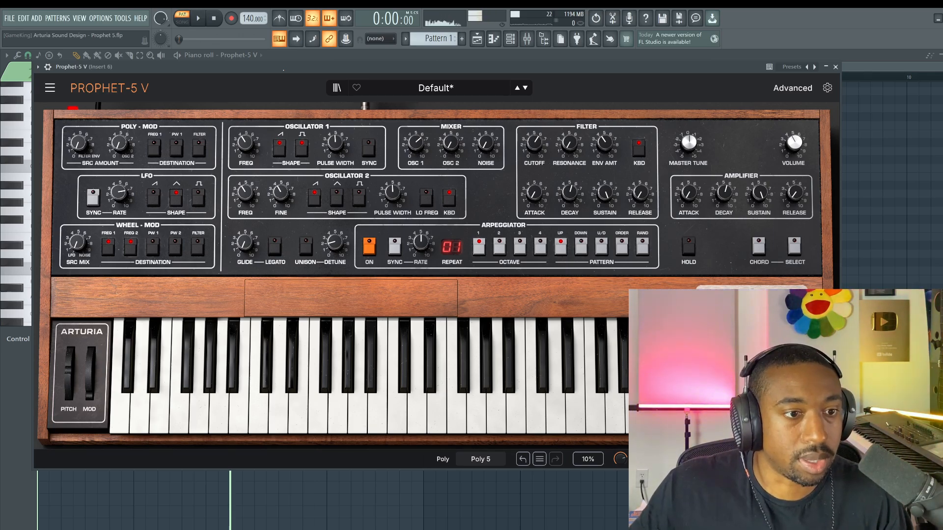
click(280, 150)
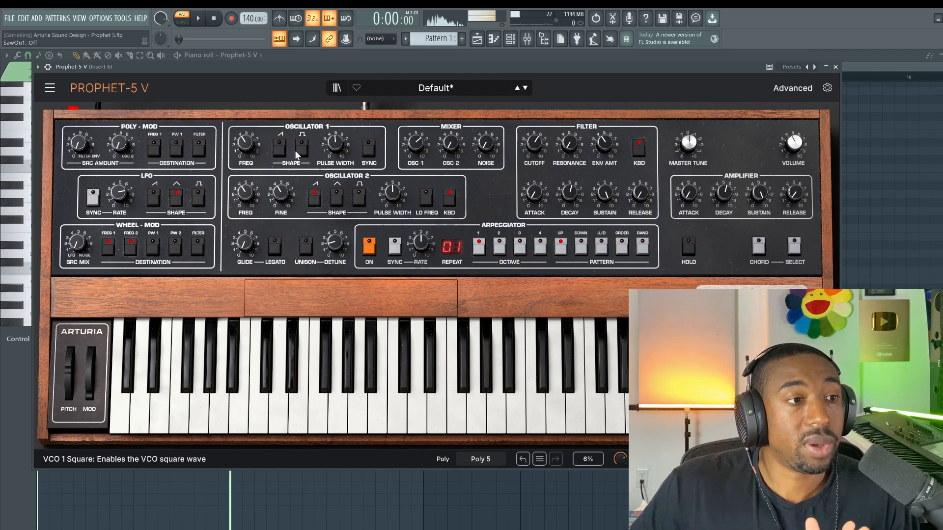
Enable Oscillator 1's square wave and set its pulse width to 55.2%.
click(299, 146)
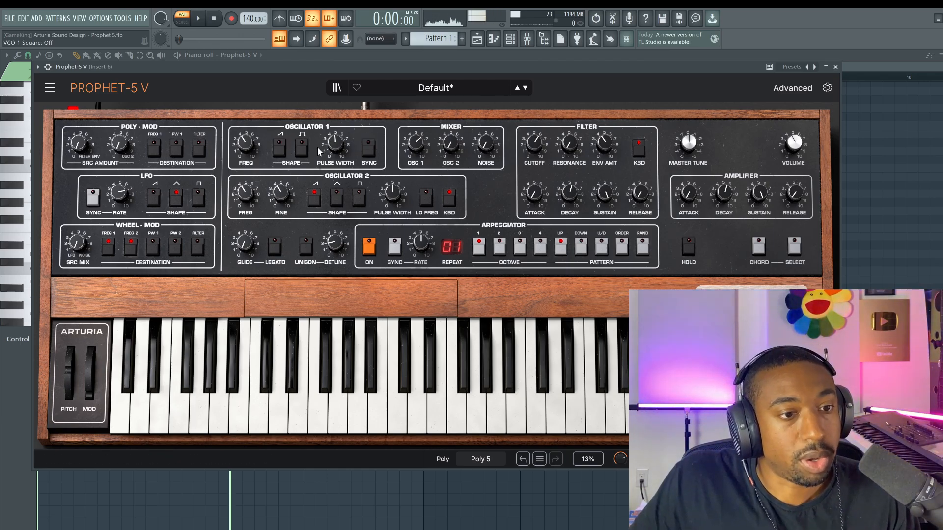
click(304, 146)
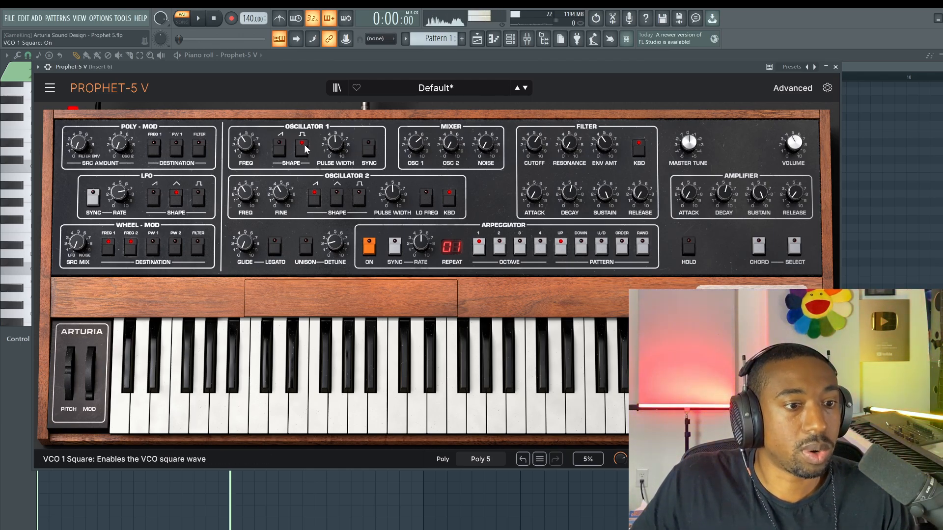
mouse_move(333, 142)
drag(333, 142, 333, 158)
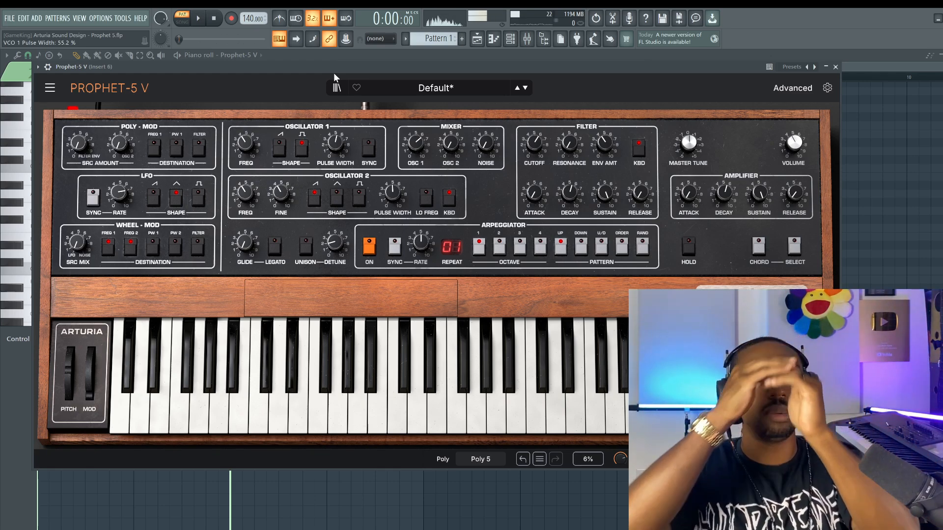
Sweep Oscillator 1's pulse width between about 55.3% and 98.8%, auditioning the changes with the pattern.
key(space)
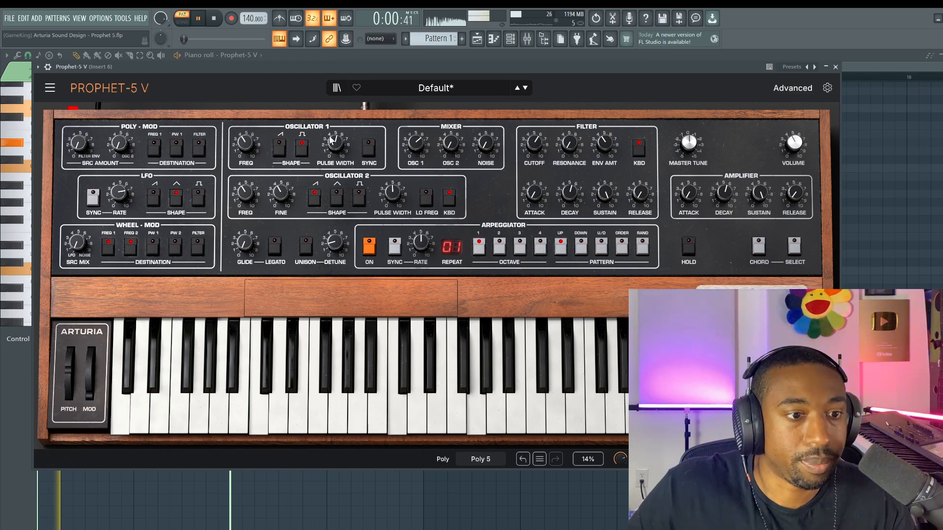
mouse_move(335, 144)
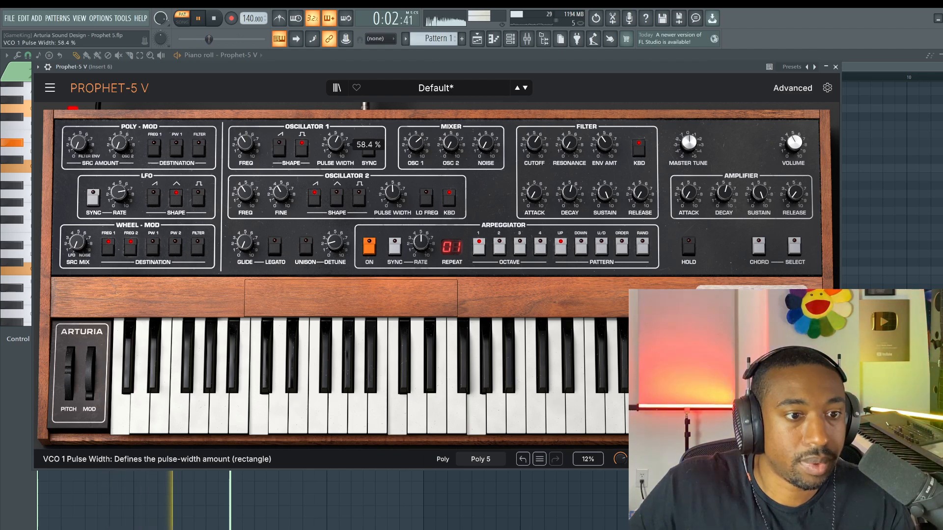
scroll(335, 146, down, 1)
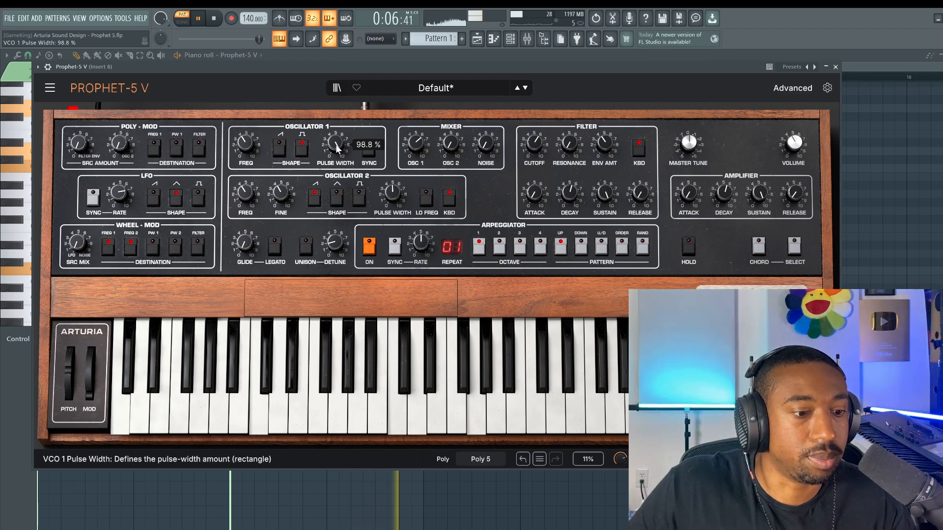
key(space)
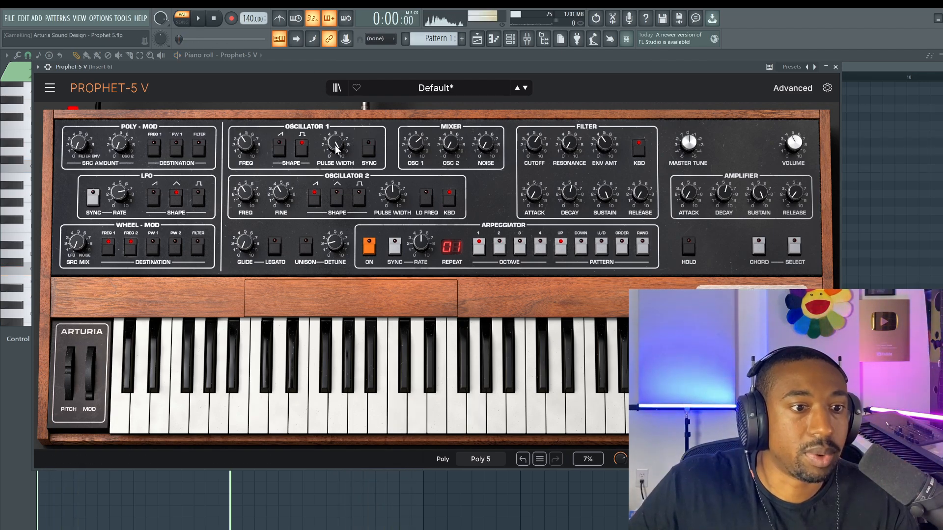
drag(335, 145, 334, 170)
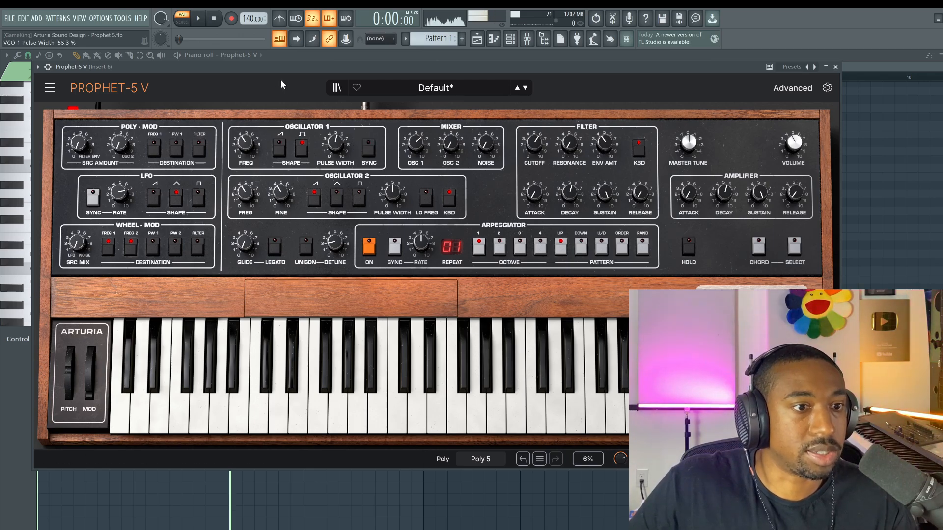
key(space)
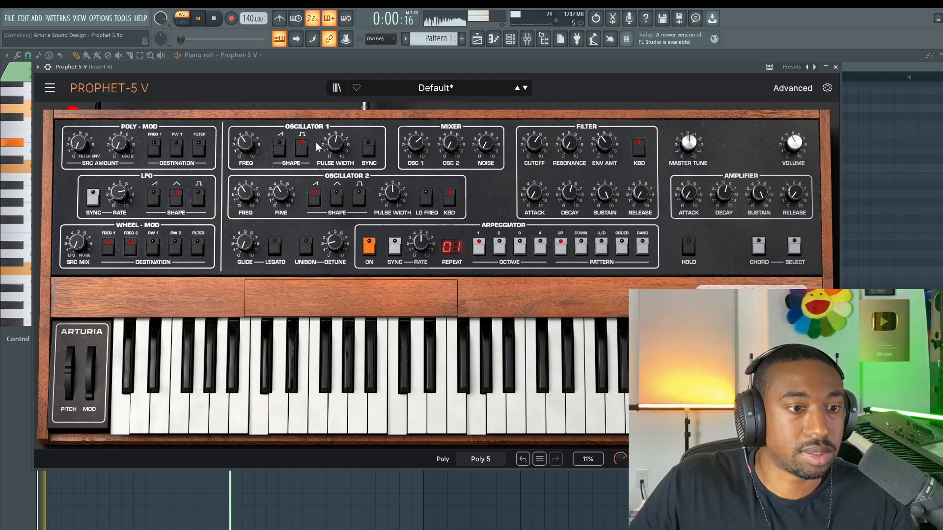
drag(335, 144, 334, 157)
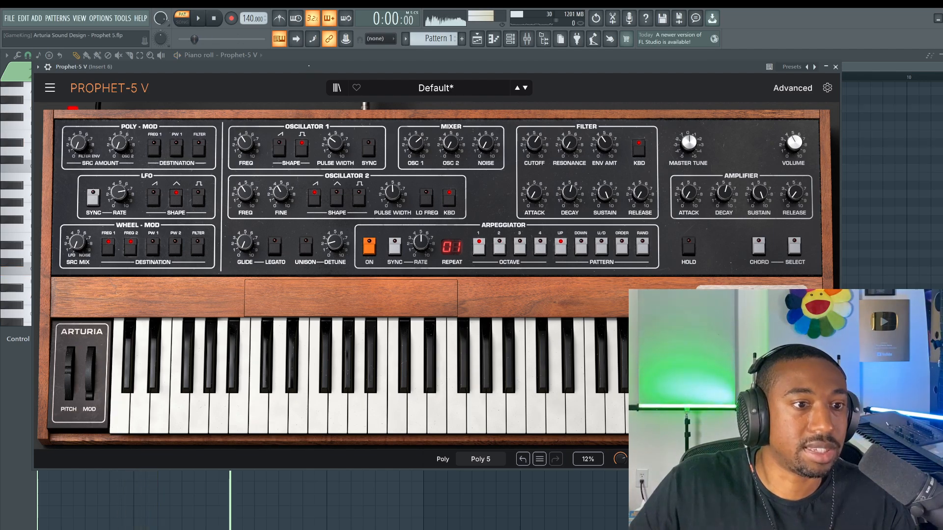
key(space)
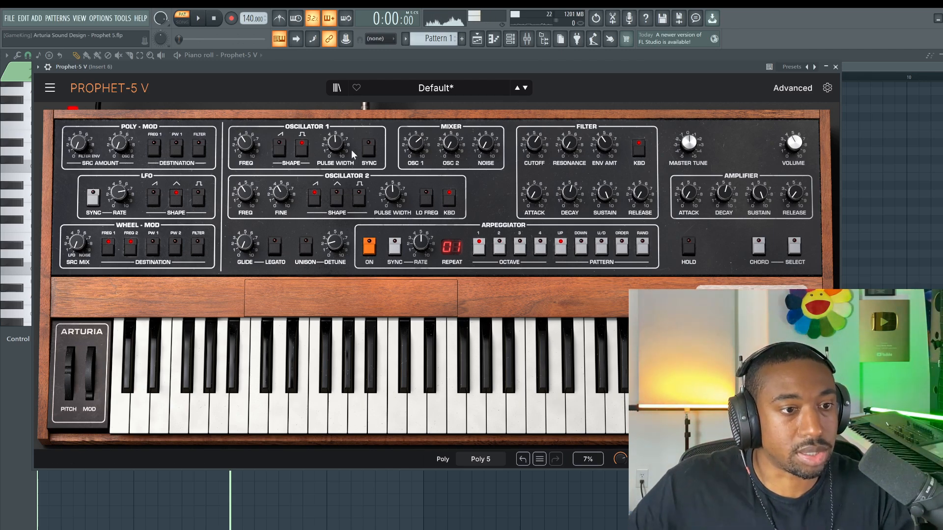
Audition Oscillator 1's Sync on the square wave while the pattern plays, and finish with Sync off.
key(space)
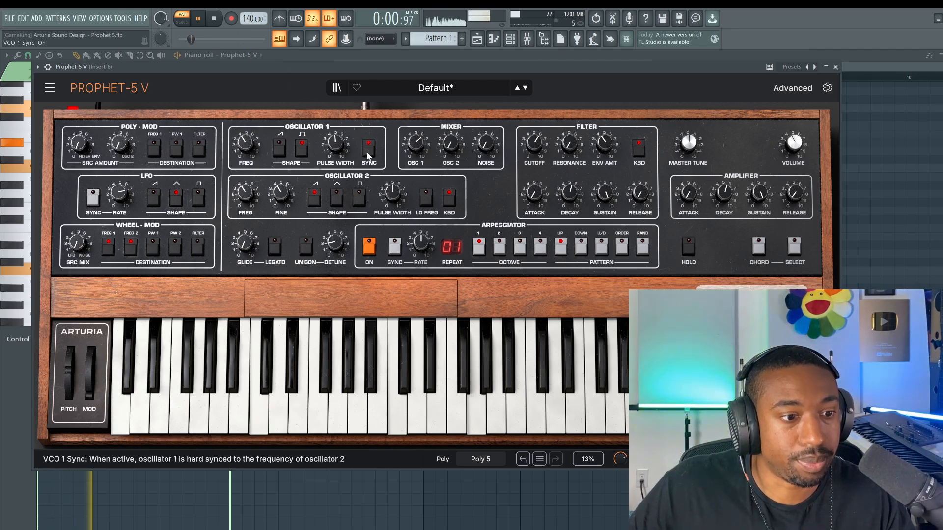
click(367, 153)
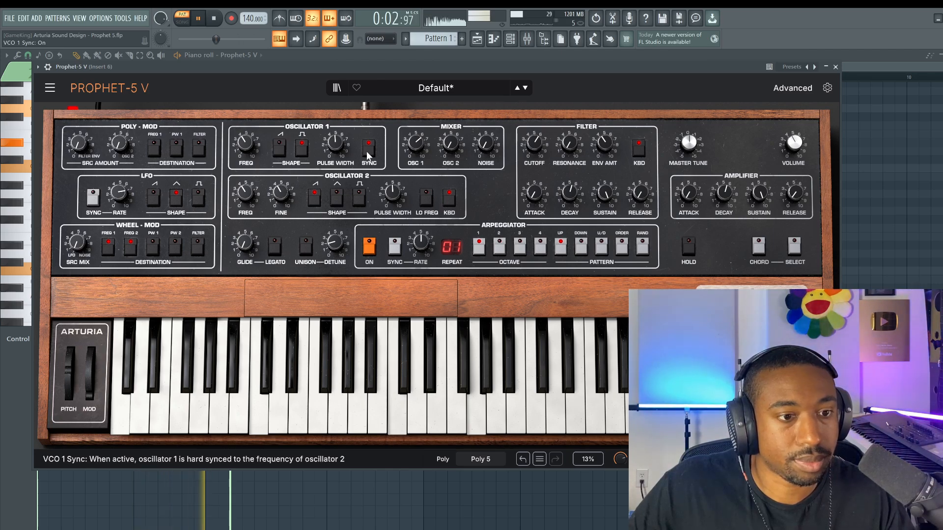
click(366, 151)
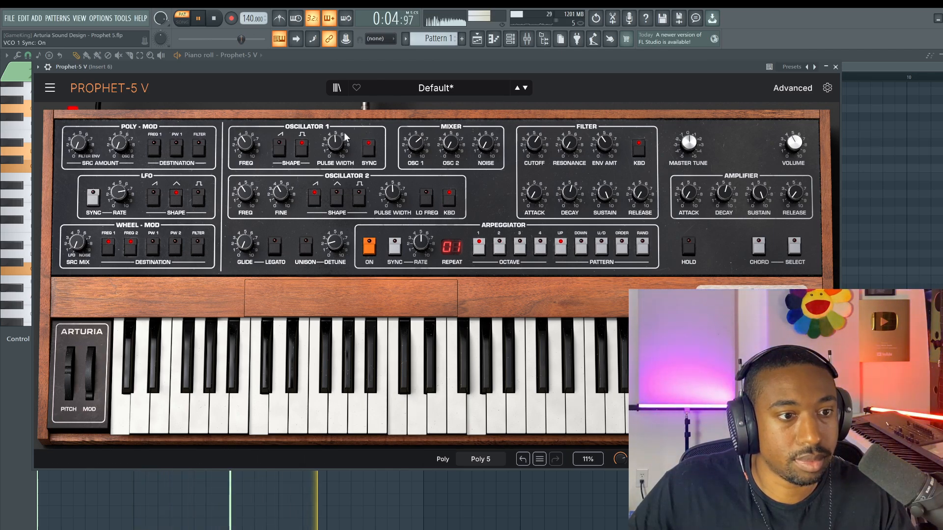
key(space)
Switch Oscillator 1 from square to saw and compare Sync on and off with the pattern, finishing with Sync off.
click(279, 147)
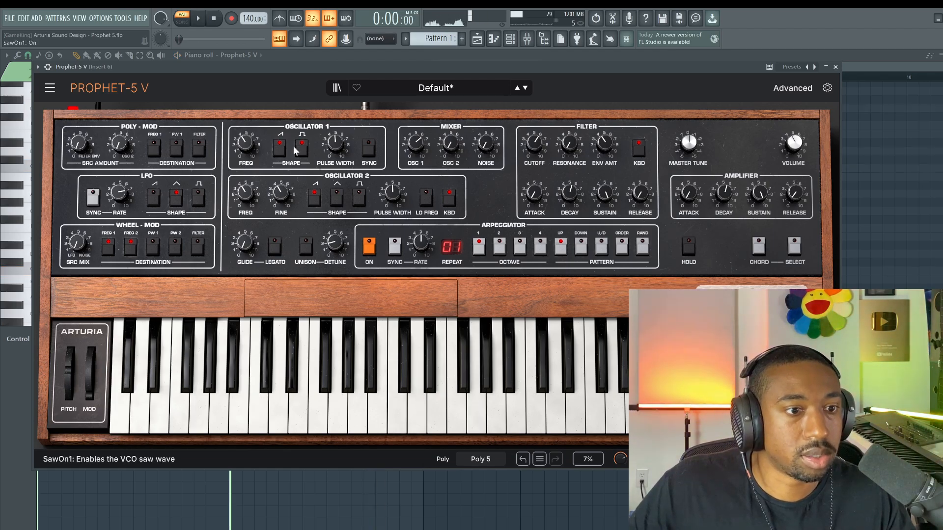
click(302, 147)
click(371, 145)
key(space)
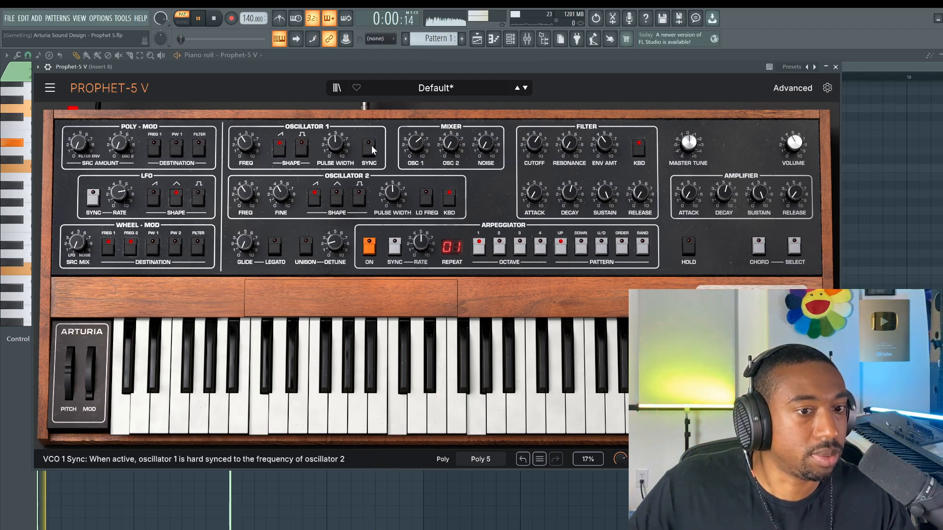
click(370, 146)
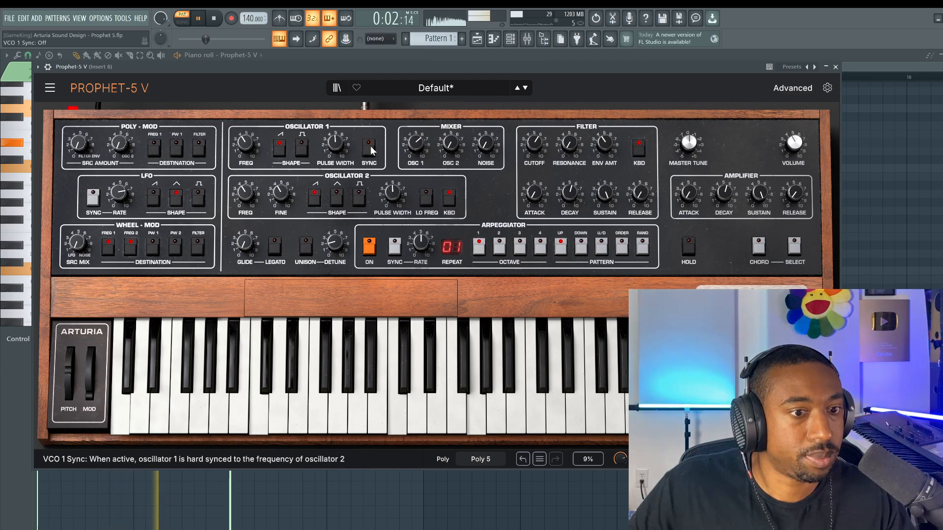
click(370, 145)
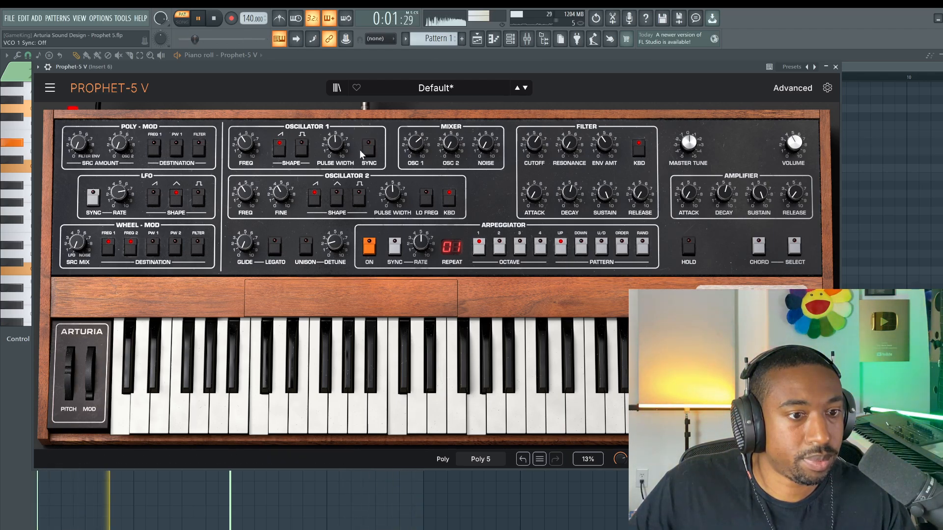
click(366, 146)
key(space)
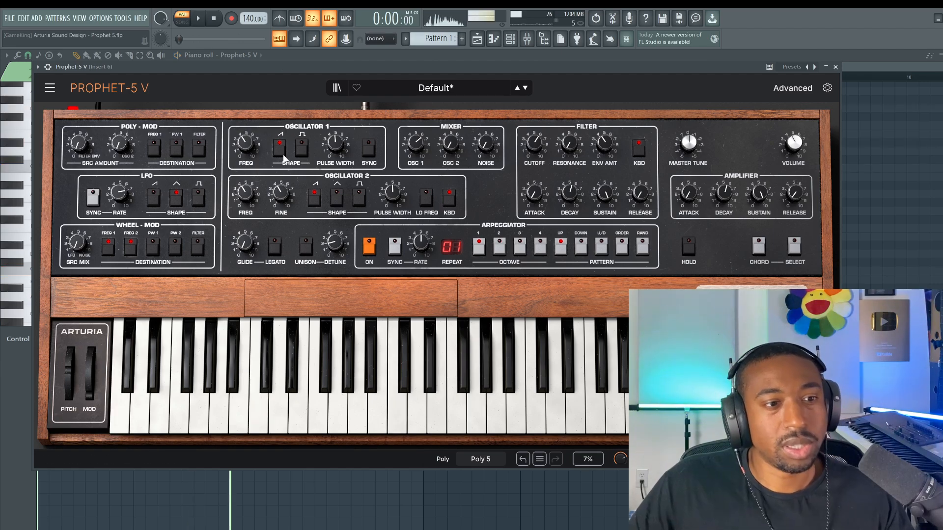
Raise Oscillator 2's mixer level to 4.92 with Oscillator 1's saw off, and re-enable the saw to hear both oscillators together.
click(282, 148)
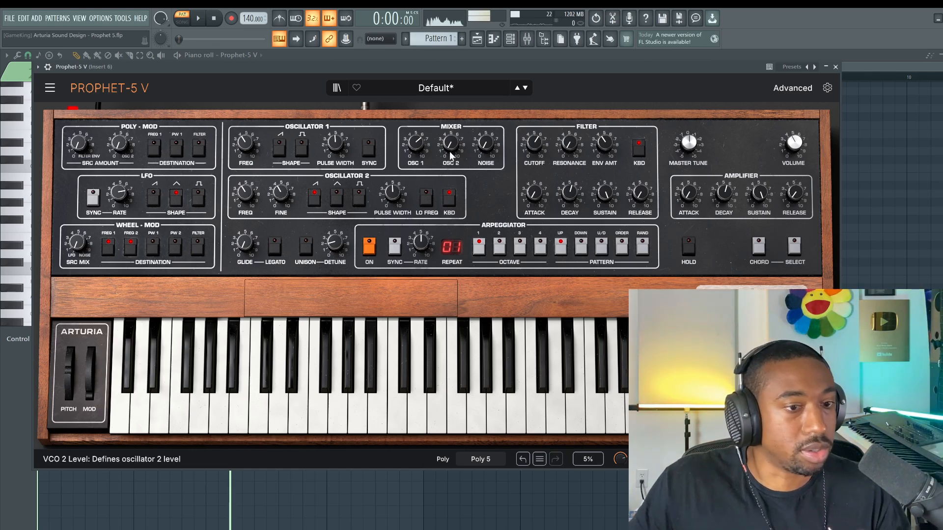
scroll(450, 150, down, 5)
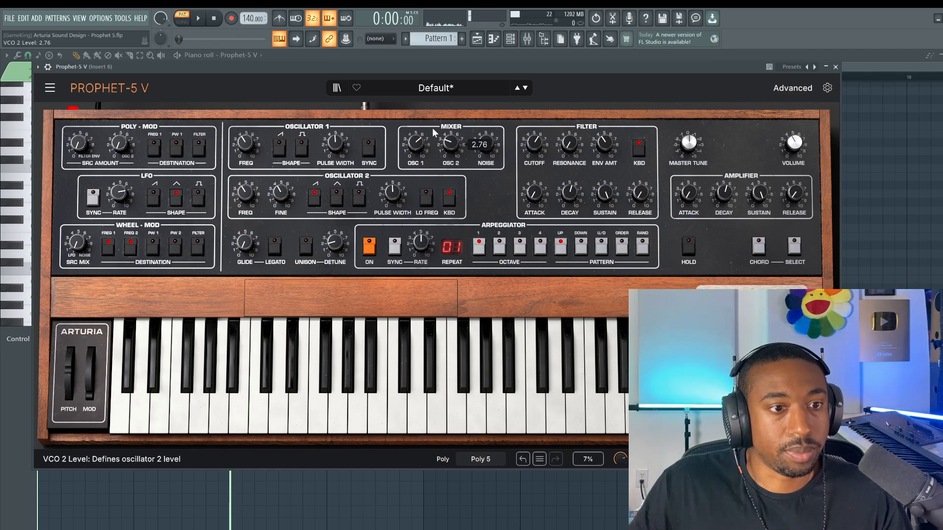
key(space)
scroll(451, 147, up, 9)
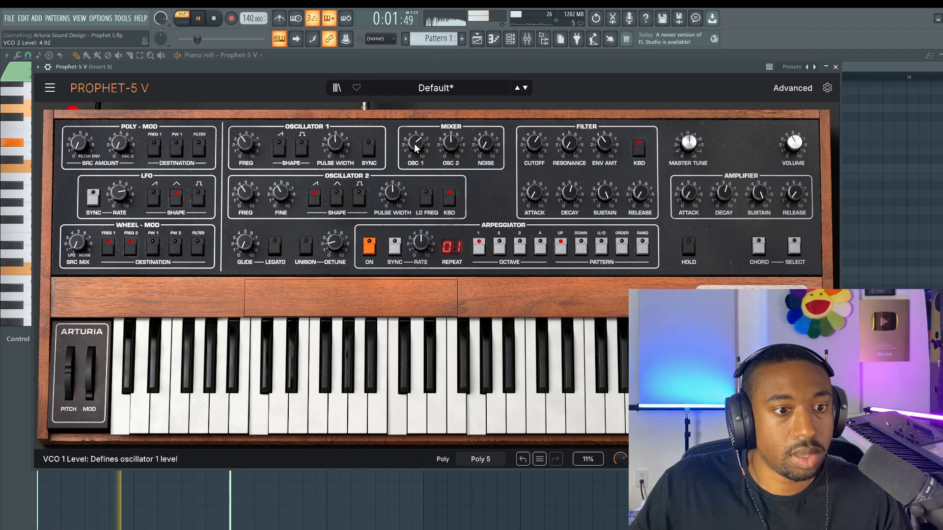
click(280, 145)
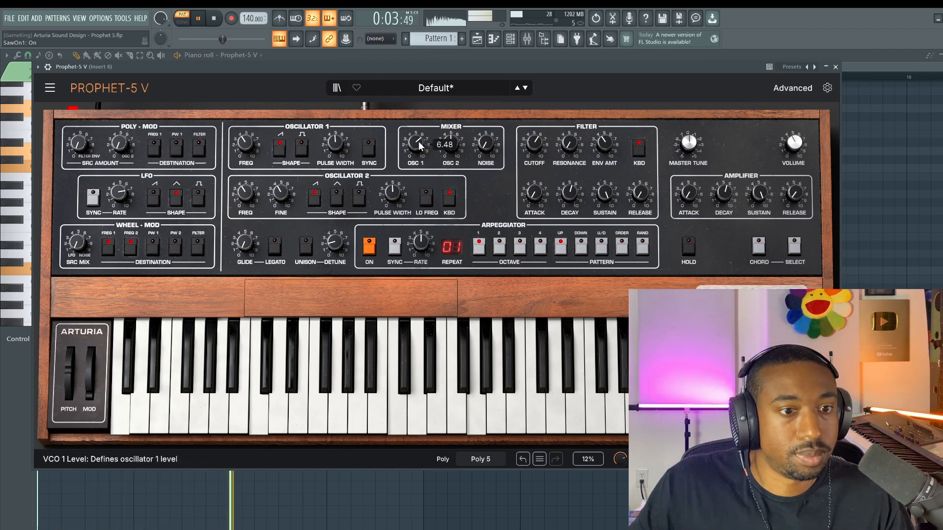
key(space)
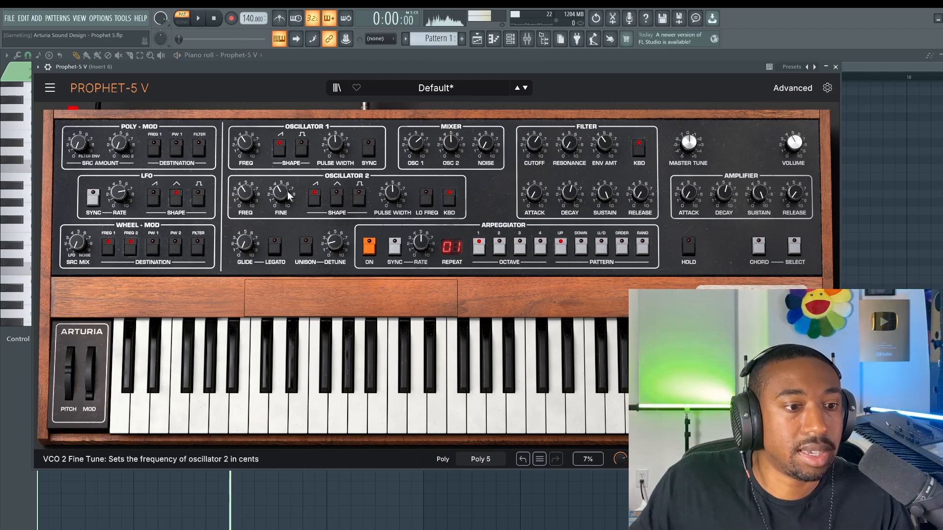
Reset Oscillator 2's fine tune to its centre position and play the pattern with both saws.
drag(283, 192, 284, 190)
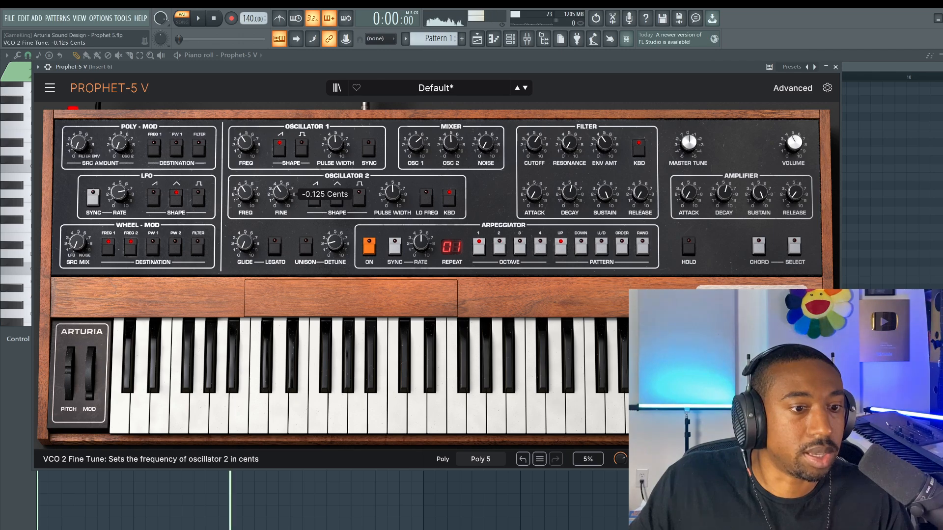
double_click(281, 194)
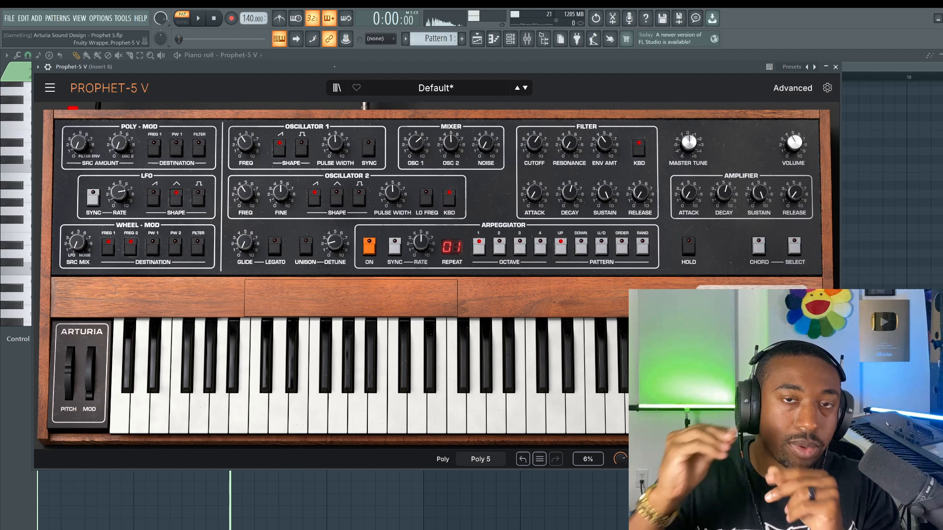
key(space)
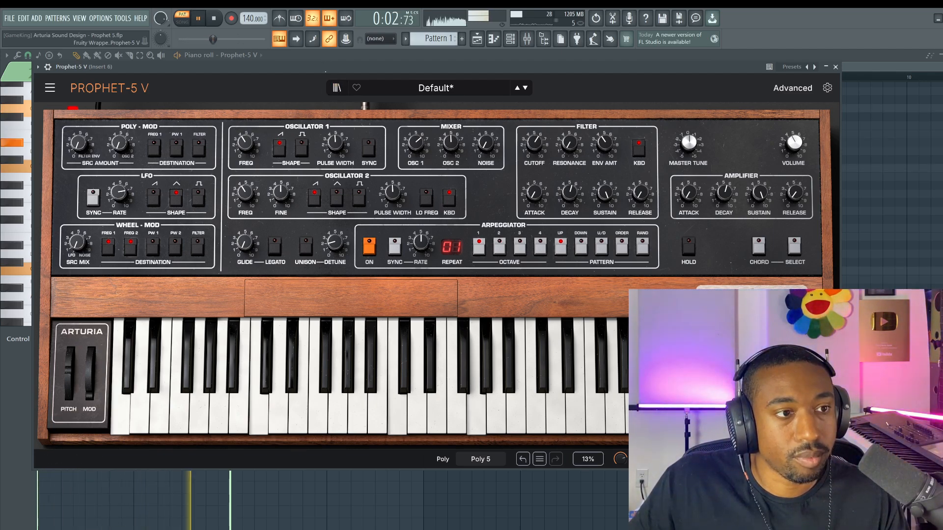
key(space)
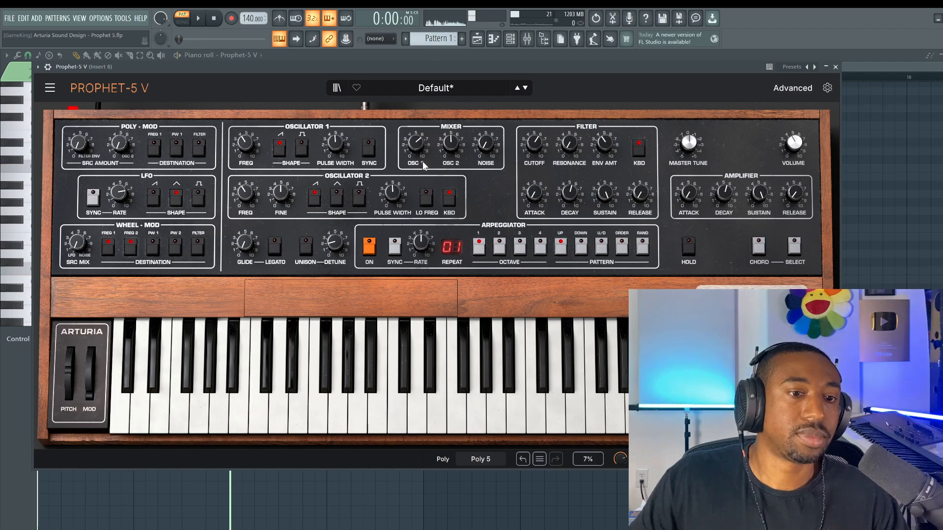
Detune Oscillator 2 slightly against Oscillator 1 with its fine tune, and listen to the result with the pattern.
key(space)
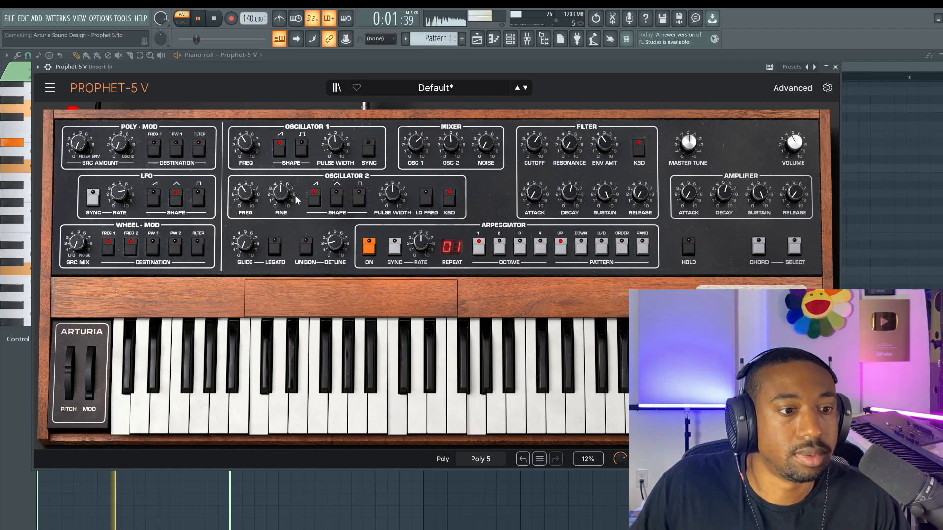
drag(285, 194, 284, 244)
drag(282, 192, 281, 171)
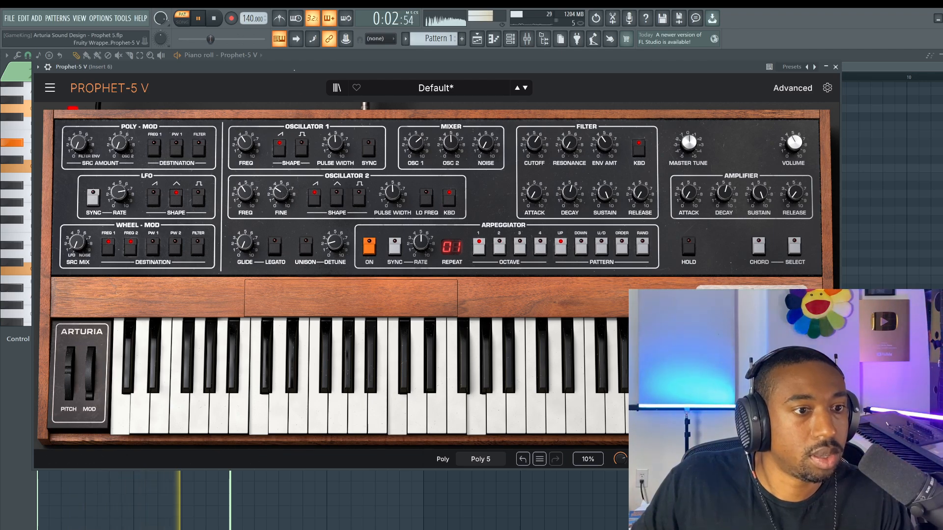
key(space)
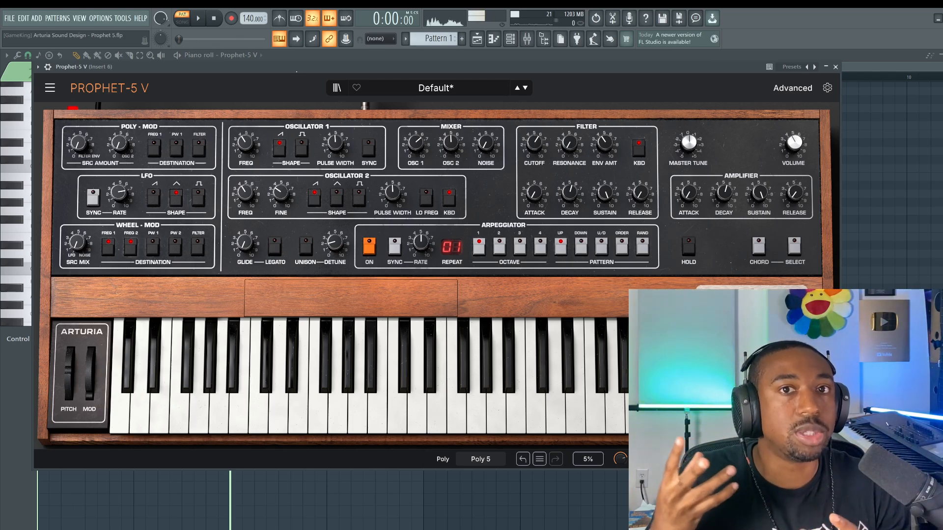
key(space)
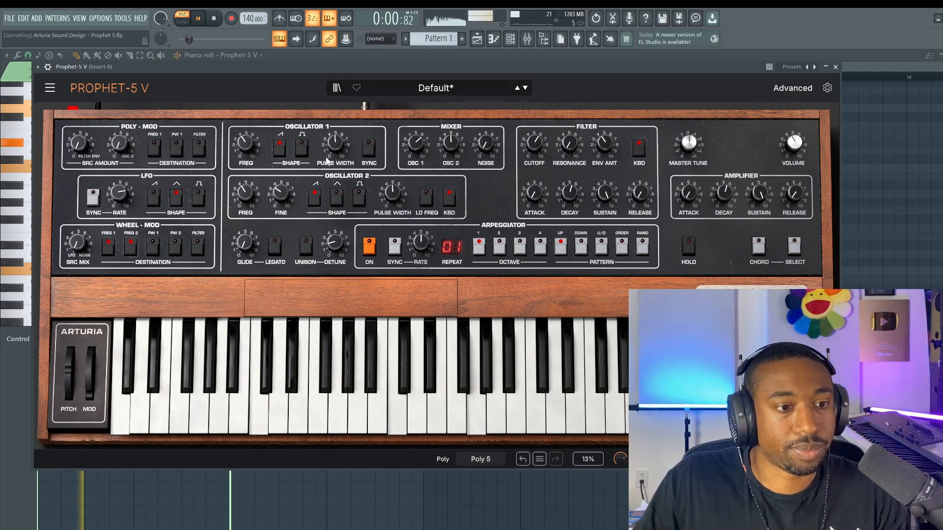
key(space)
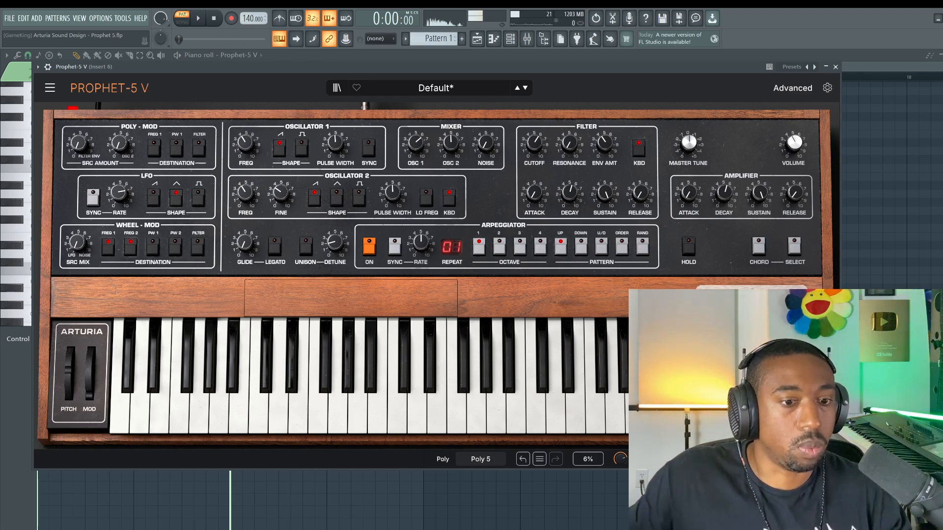
Reveal the hidden Voice Dispersion controls above the keyboard, inspect them and close them again.
click(417, 293)
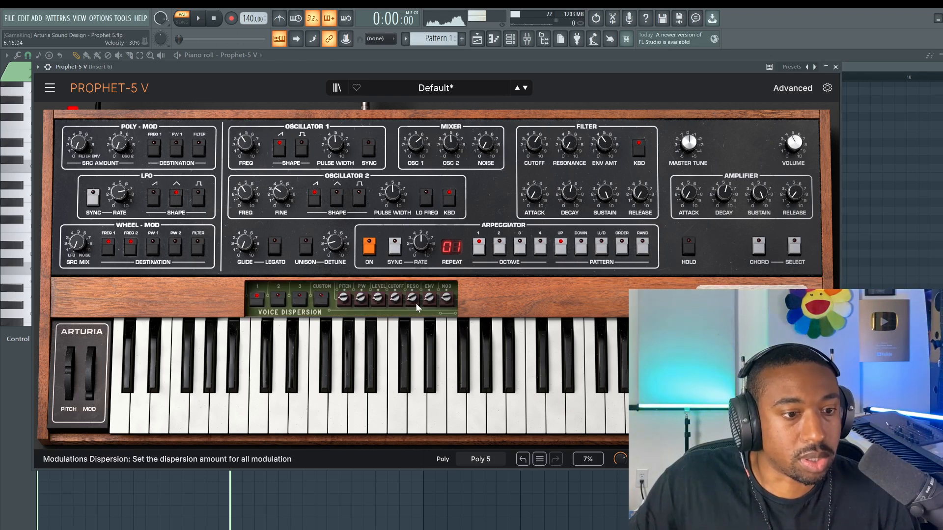
click(334, 309)
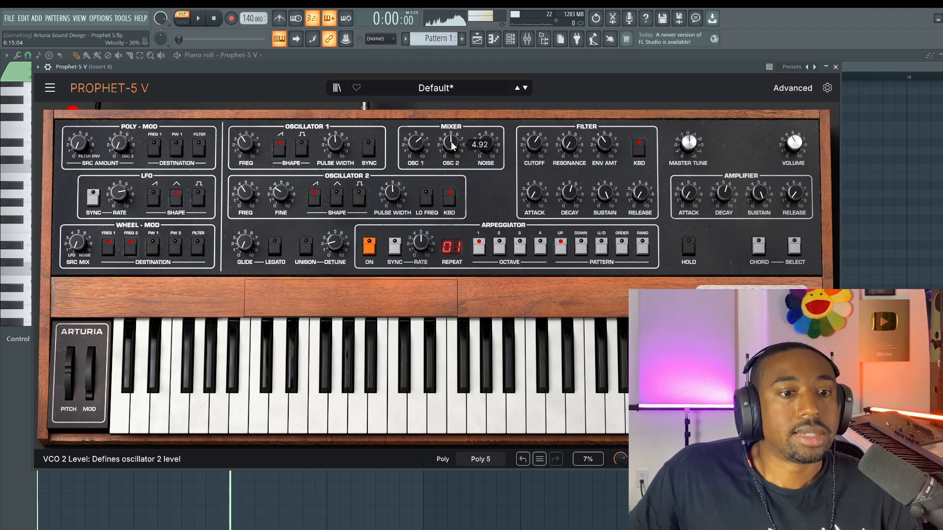
Play the pattern with Oscillator 1's mixer level at 0 and bring the Prophet-5 V window back into view.
click(428, 199)
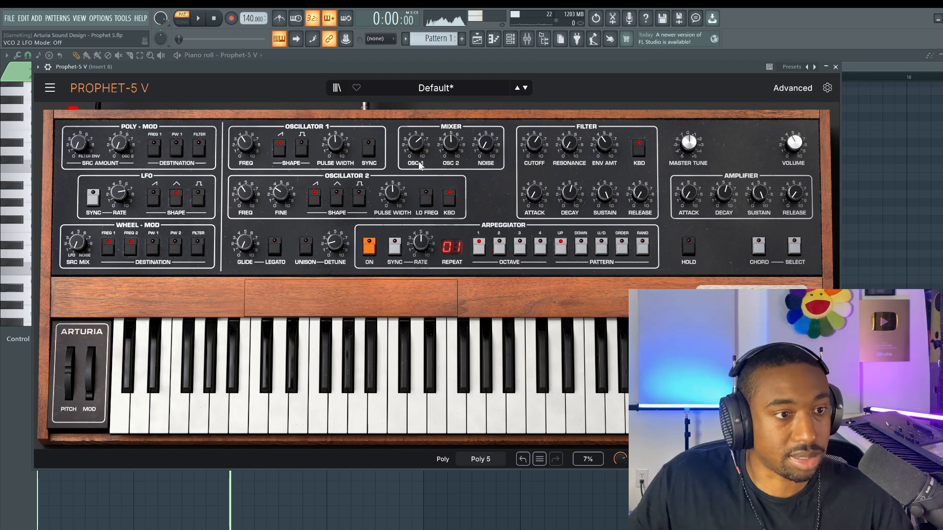
key(space)
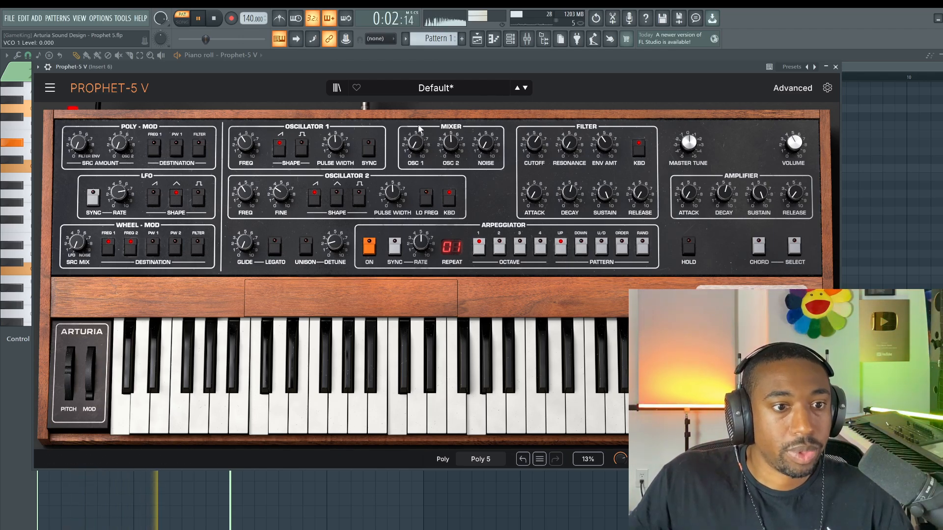
click(396, 58)
key(F6)
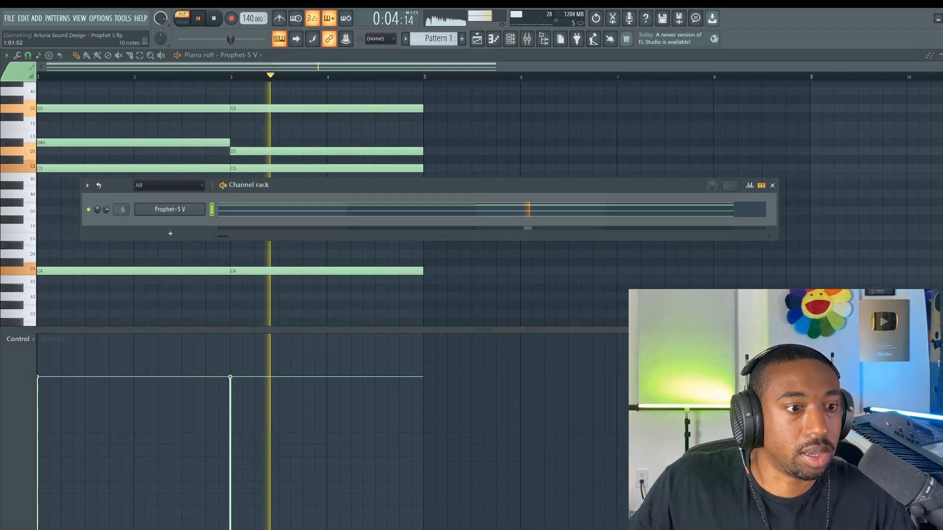
click(186, 211)
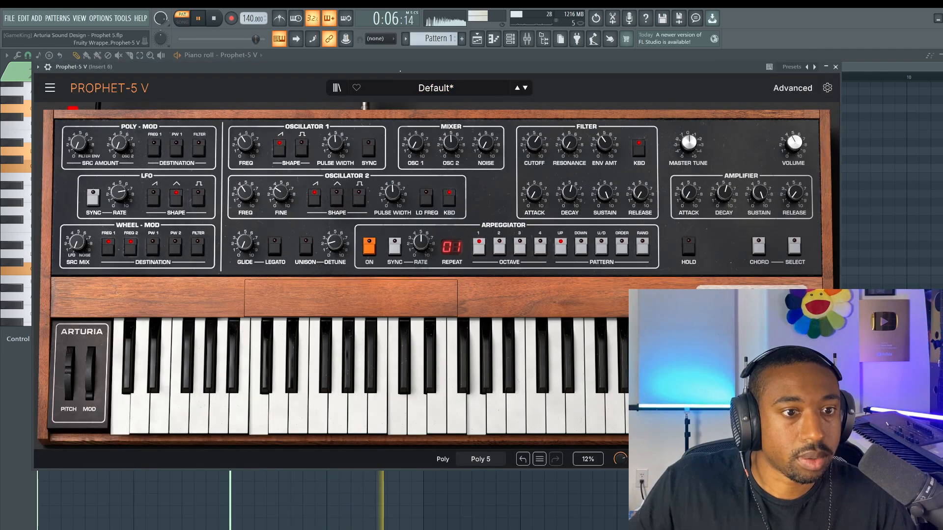
Enable Oscillator 2's low-frequency mode and sweep its frequency down to -24 semitones and back up during playback.
click(429, 198)
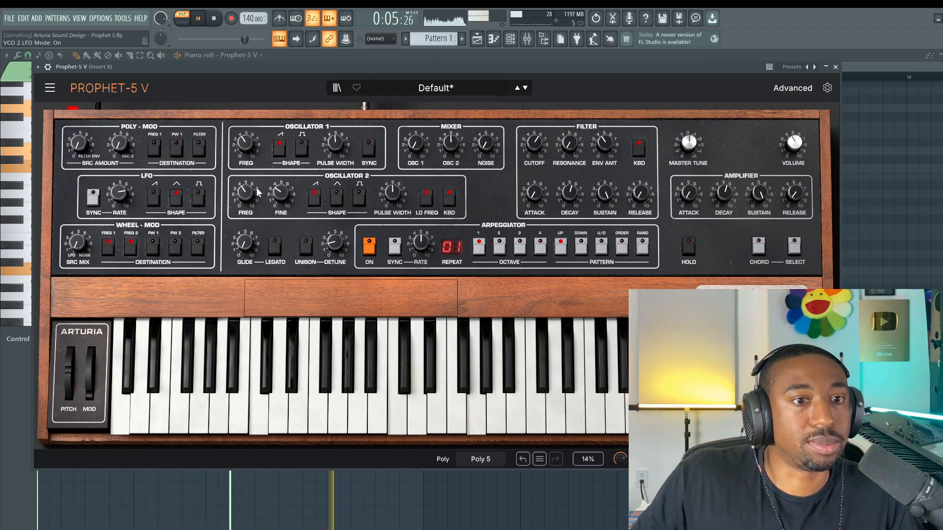
drag(246, 192, 246, 233)
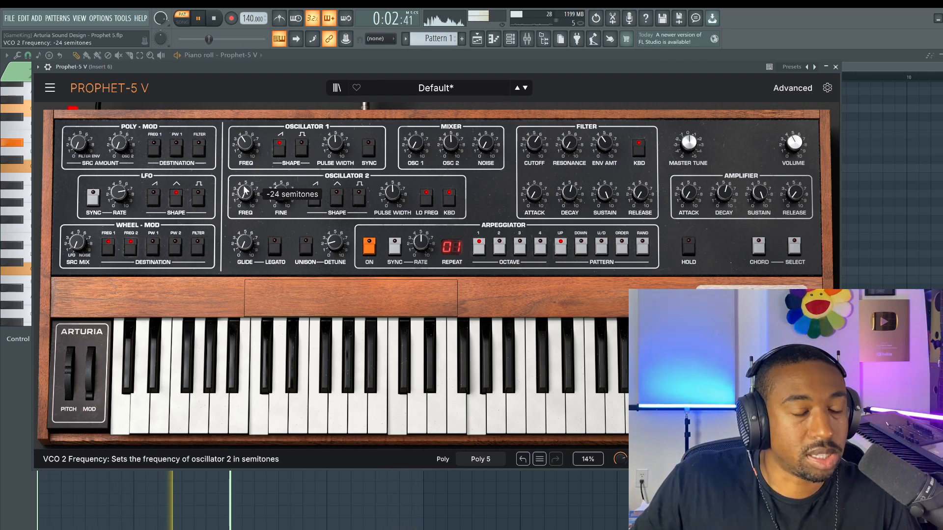
drag(245, 193, 245, 95)
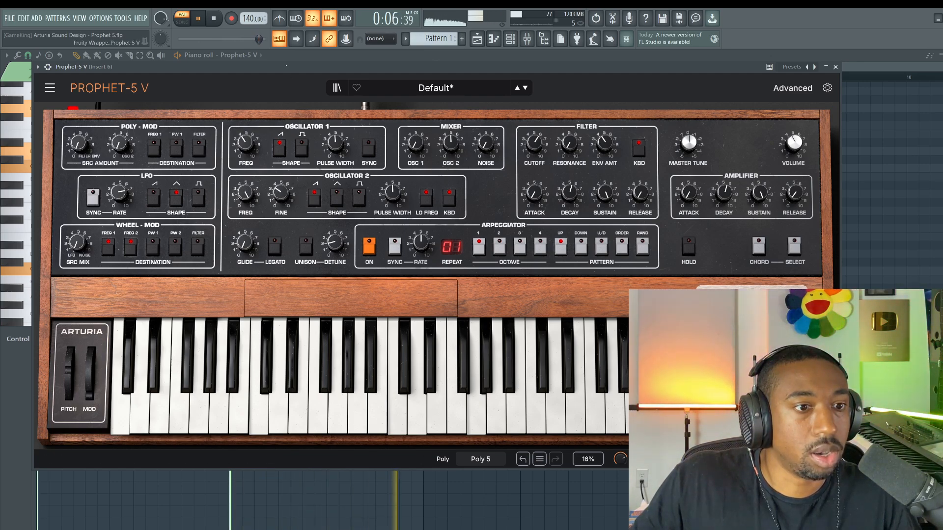
key(space)
mouse_move(247, 194)
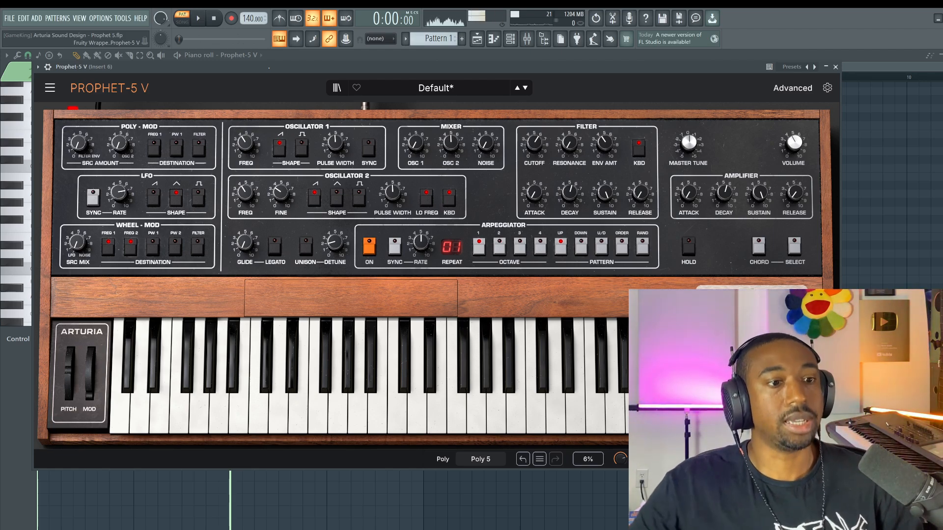
Switch Oscillator 2's shape from saw to triangle and lower its frequency to -24 semitones while the pattern plays.
key(space)
click(337, 194)
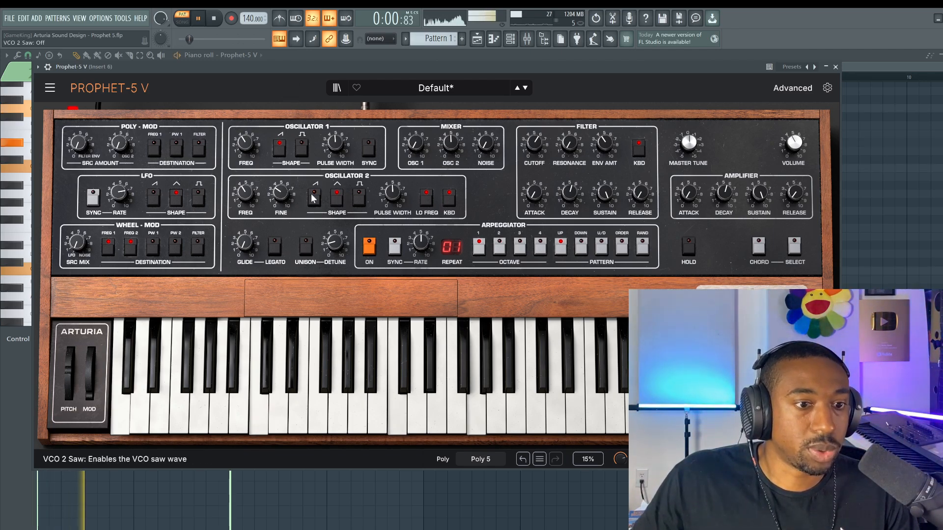
click(315, 194)
drag(245, 193, 245, 219)
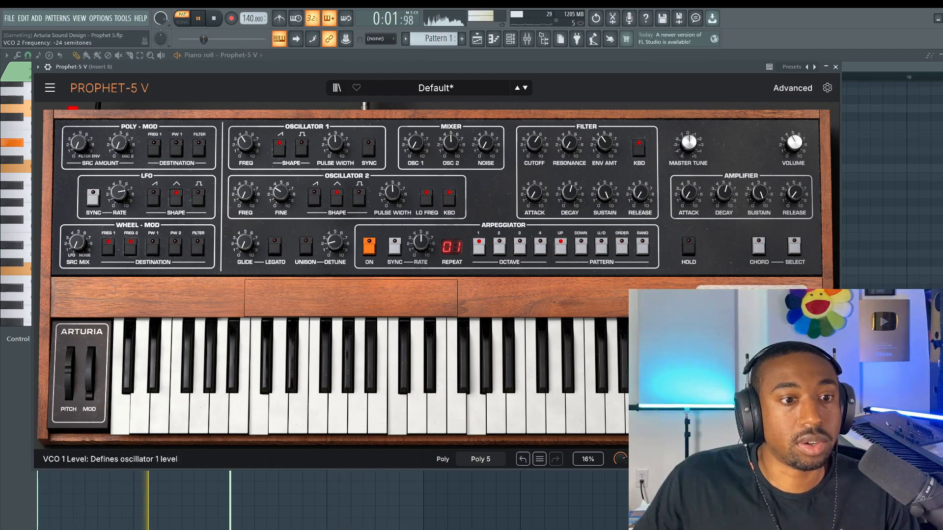
Raise the mixer levels of Oscillators 1 and 2 and audition them with Oscillator 2 at its lowest frequency.
drag(415, 143, 416, 142)
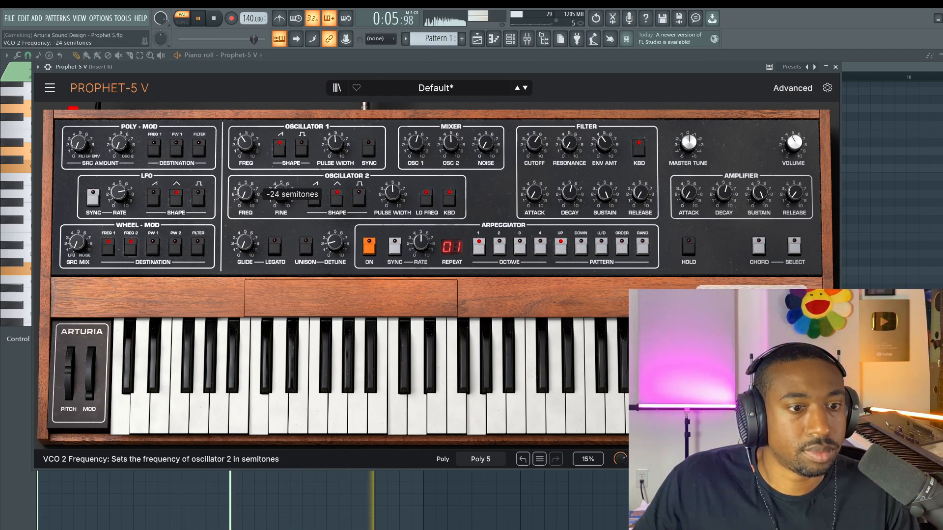
drag(451, 143, 450, 118)
drag(416, 143, 415, 154)
drag(244, 192, 244, 195)
key(space)
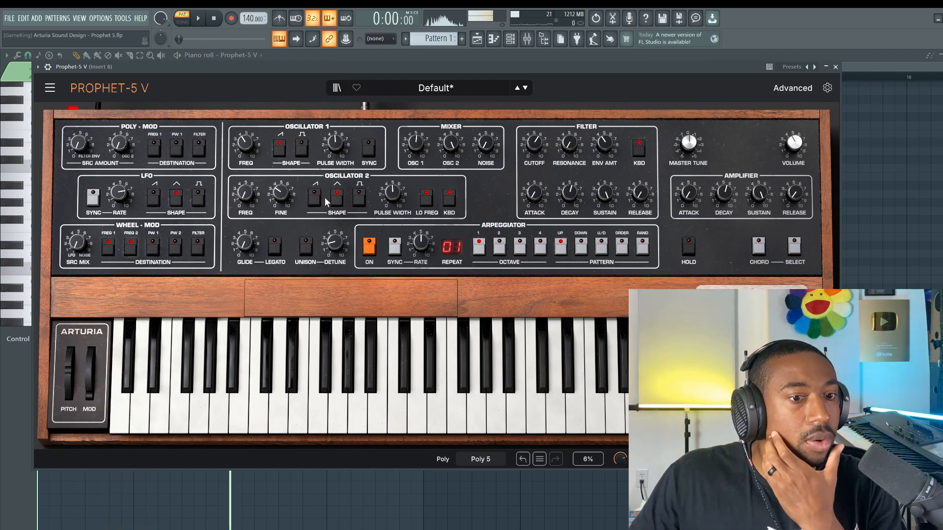
Route Poly-Mod to Oscillator 1's frequency and play the pattern with the Osc 2 source amount at 1.20.
click(155, 151)
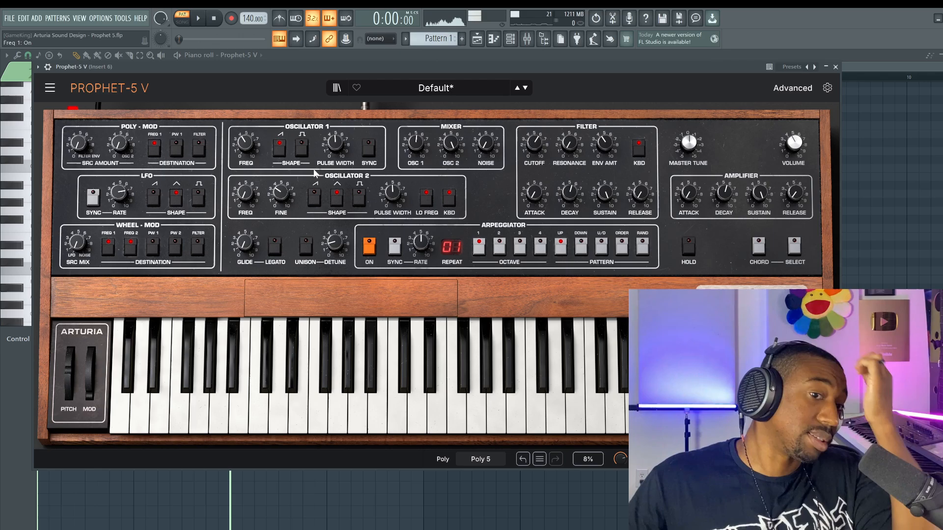
key(space)
mouse_move(119, 144)
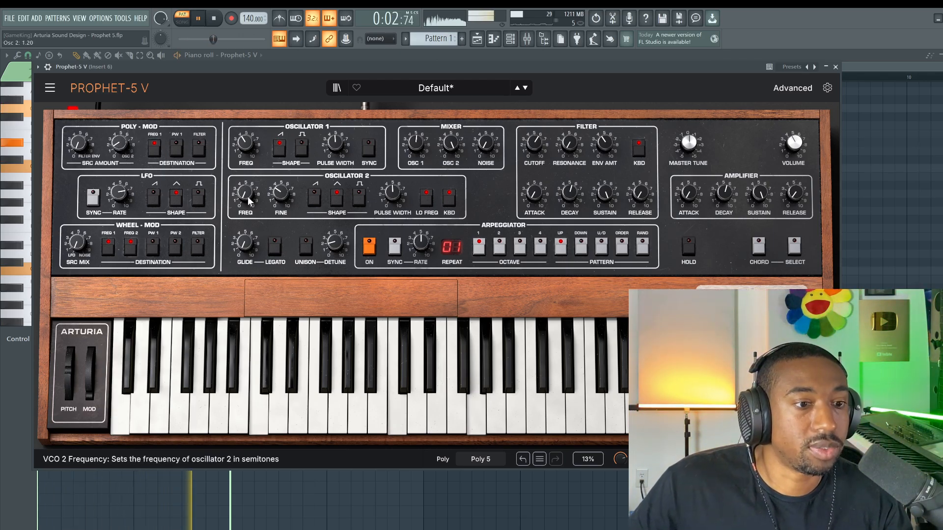
key(space)
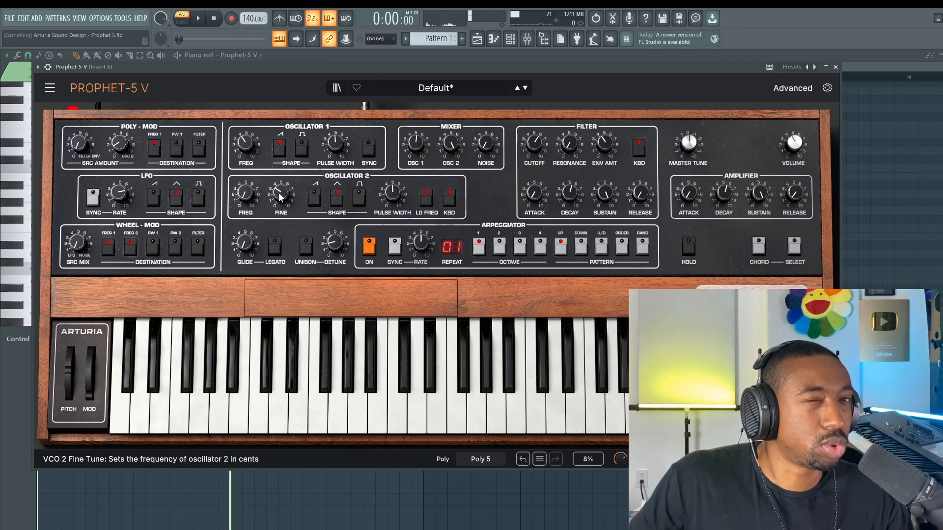
Vary the Poly-Mod Osc 2 source amount up to about 3.00 and listen to the pitch modulation in the pattern.
key(space)
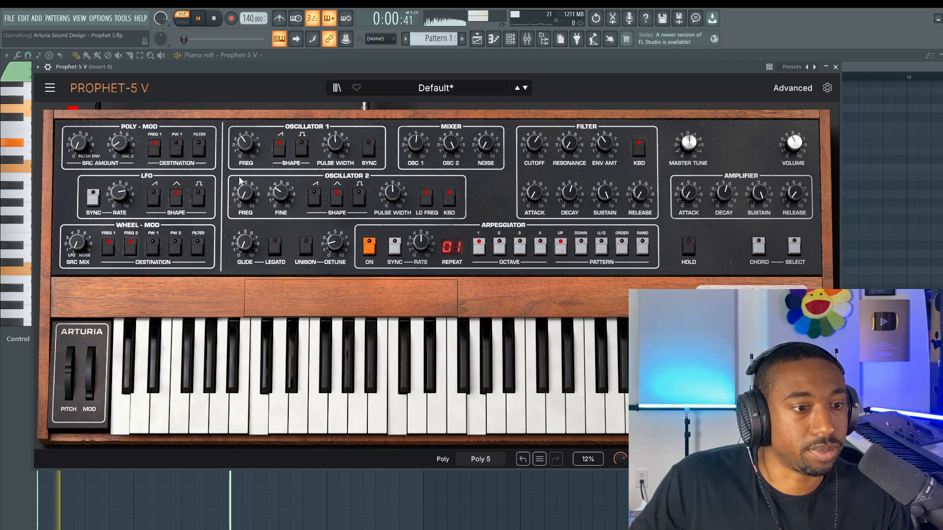
mouse_move(118, 143)
mouse_down()
mouse_move(119, 159)
mouse_move(119, 142)
mouse_up()
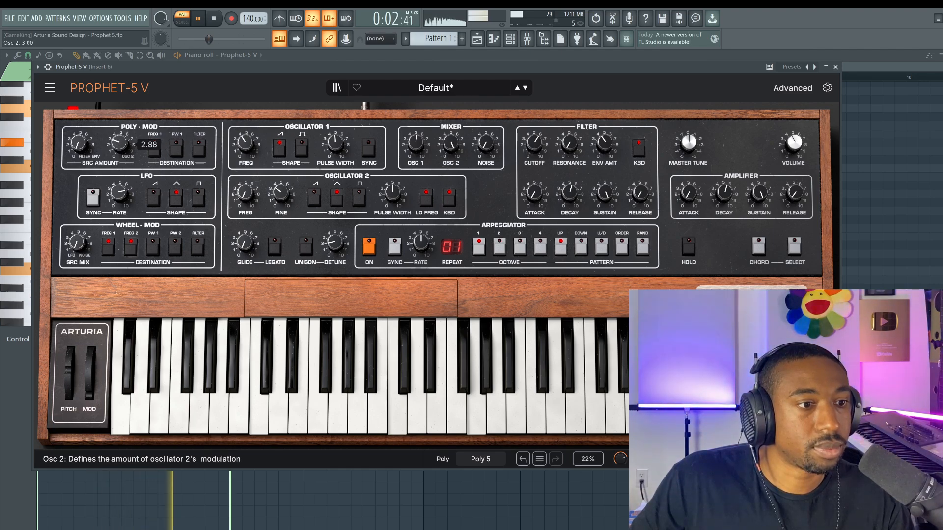
mouse_move(247, 193)
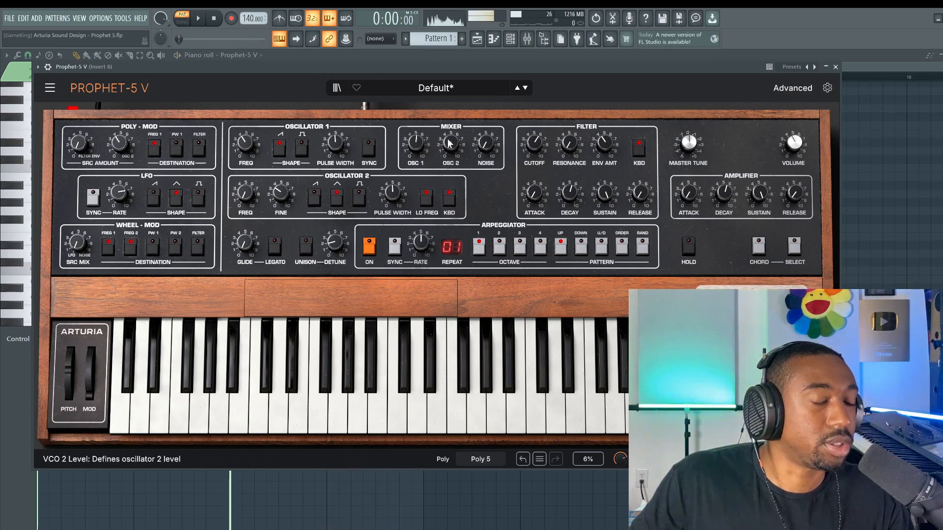
key(space)
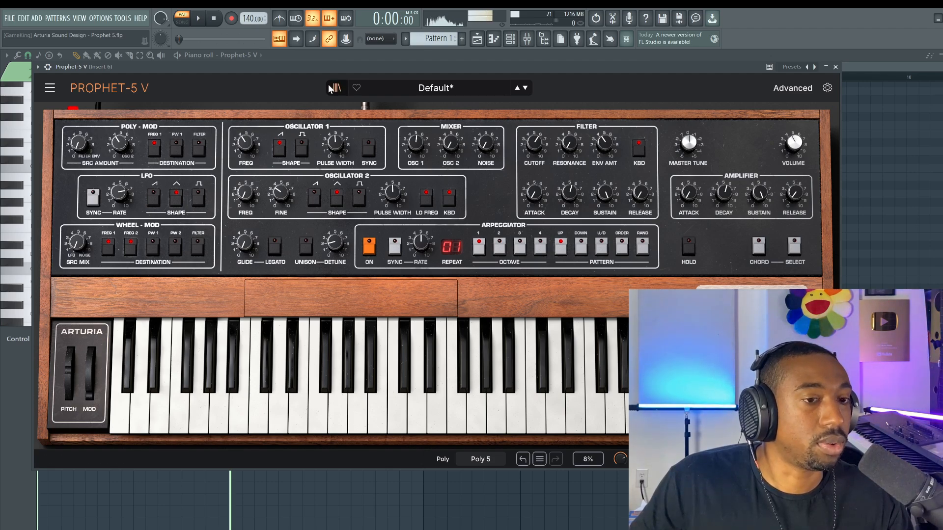
Lower Oscillator 2's frequency during playback to hear how it changes the speed of the Poly-Mod pitch modulation.
key(space)
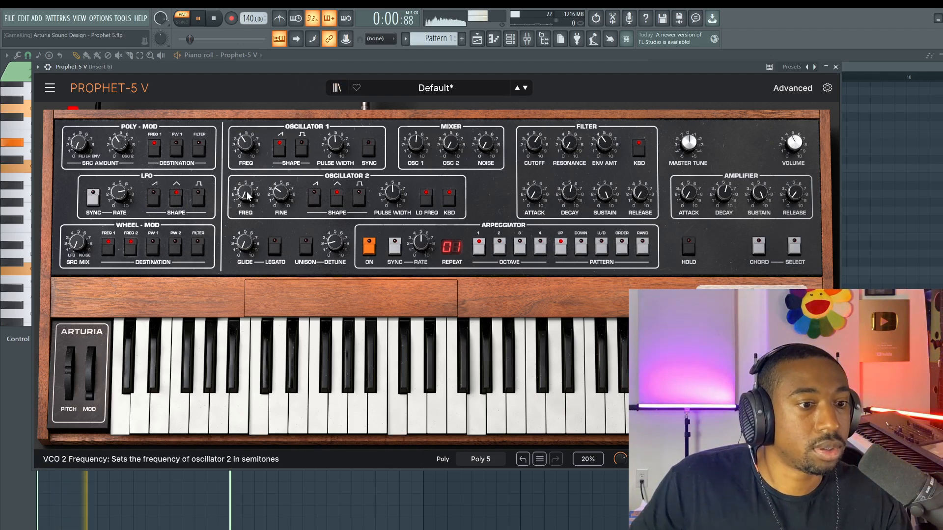
drag(246, 192, 247, 224)
mouse_move(122, 141)
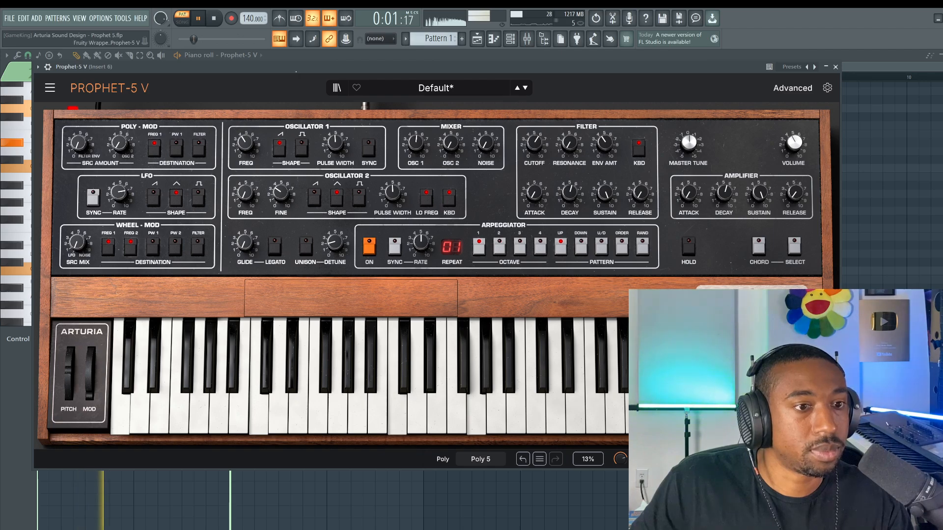
key(space)
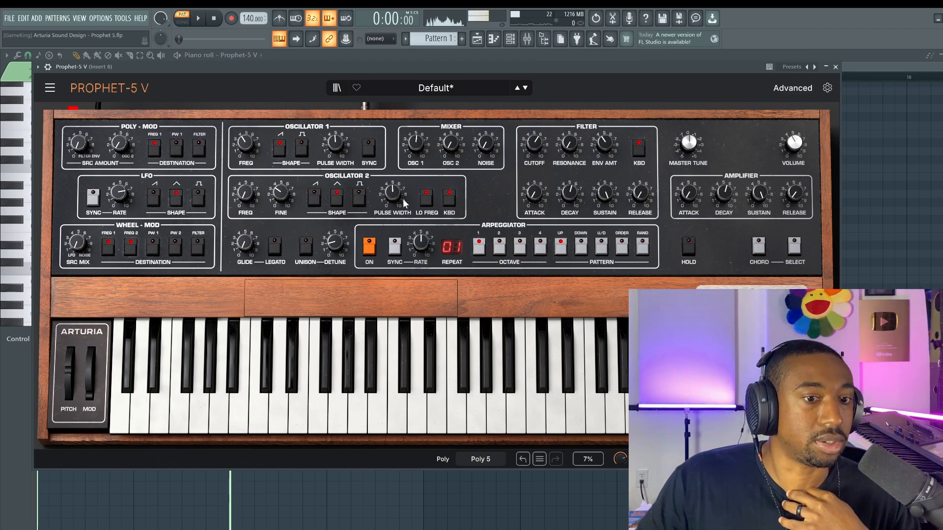
Turn off Oscillator 2's low-frequency mode and set the Wheel-Mod source mix fully to LFO at 0.000.
click(427, 196)
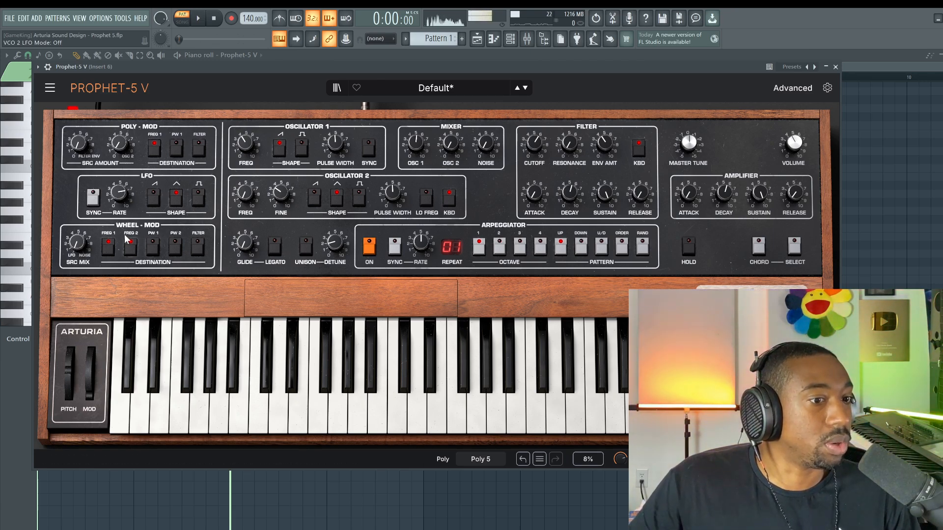
drag(77, 242, 78, 256)
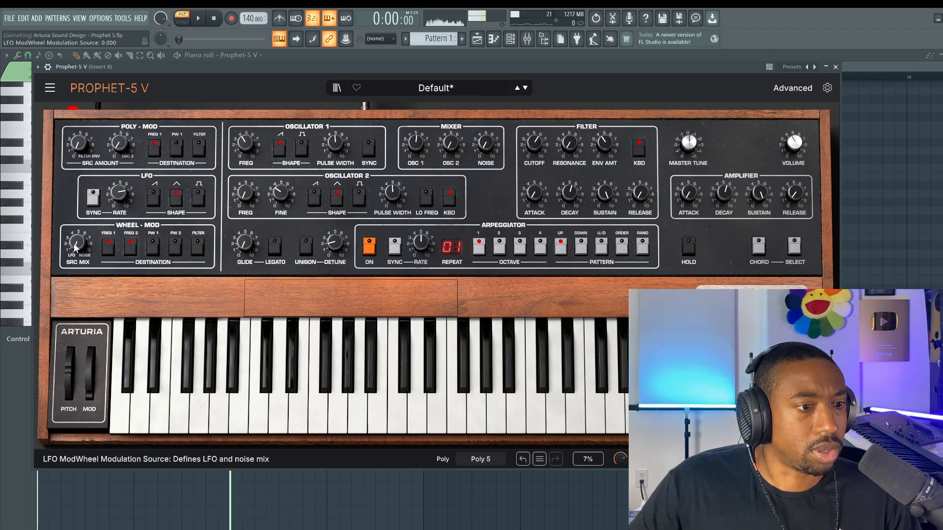
mouse_move(75, 248)
mouse_down()
mouse_move(76, 224)
mouse_move(77, 265)
mouse_move(77, 230)
mouse_move(77, 245)
mouse_up()
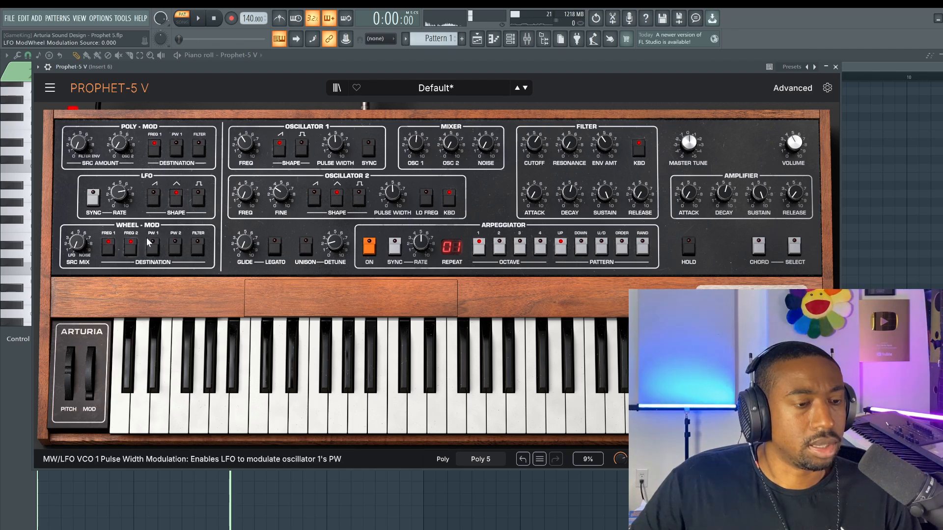
Set the LFO rate type to Hz and raise the mod wheel to 0.132 while the pattern plays.
key(space)
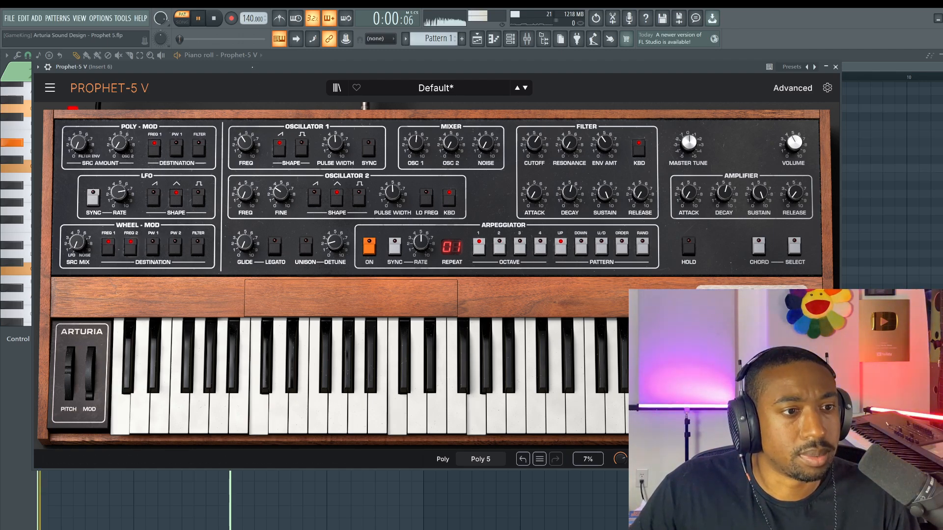
click(95, 202)
click(86, 245)
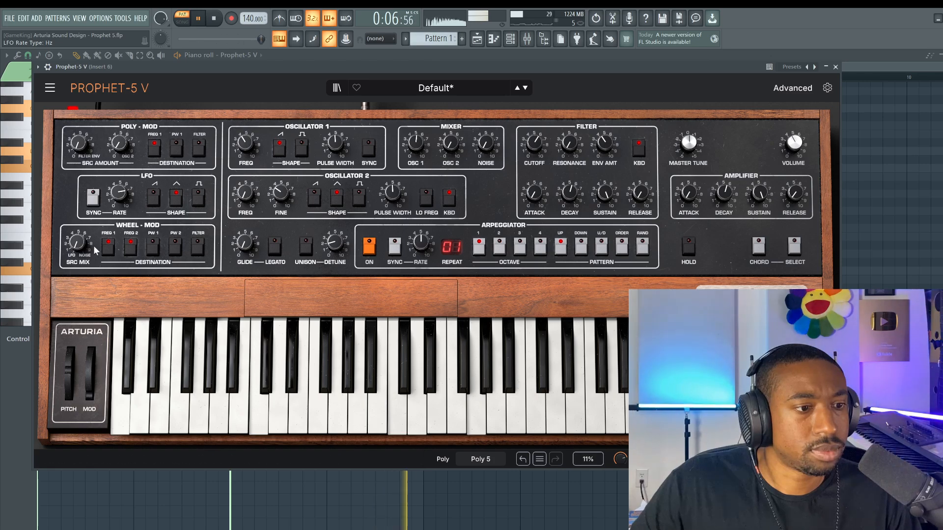
mouse_move(79, 243)
drag(78, 244, 79, 289)
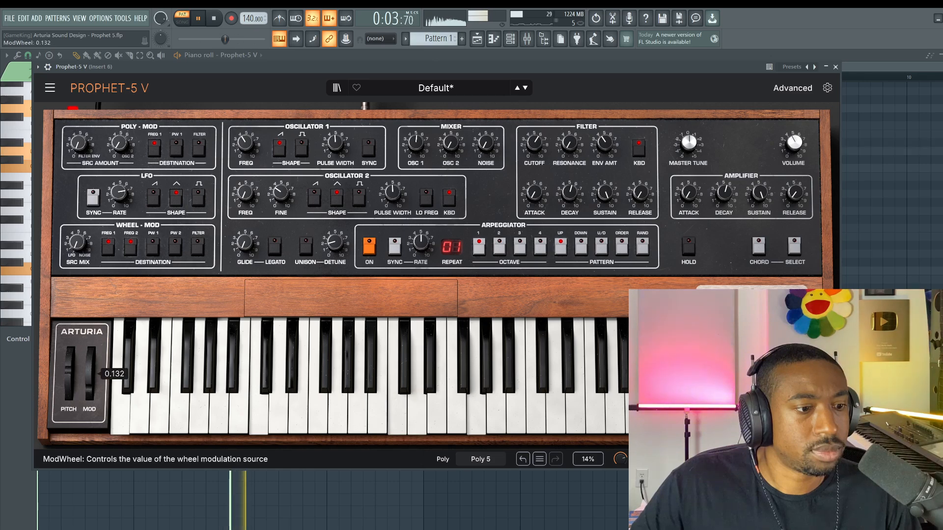
key(space)
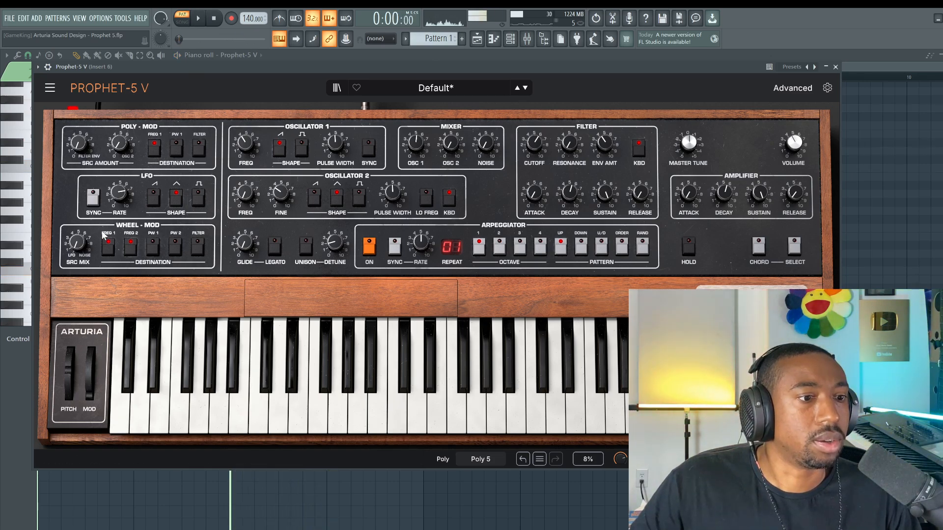
Sweep the mod wheel up and down to demonstrate its range, and return it to 0.000.
mouse_move(78, 241)
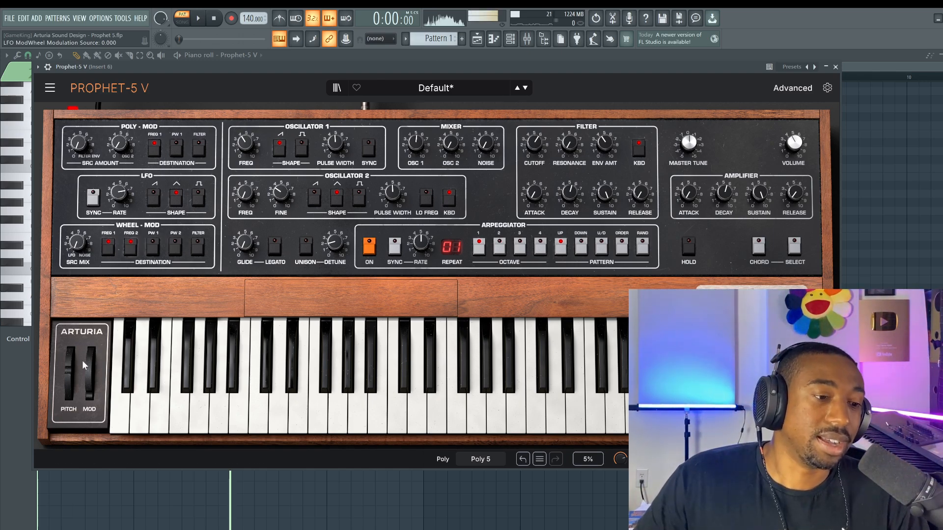
mouse_move(89, 379)
drag(89, 379, 89, 421)
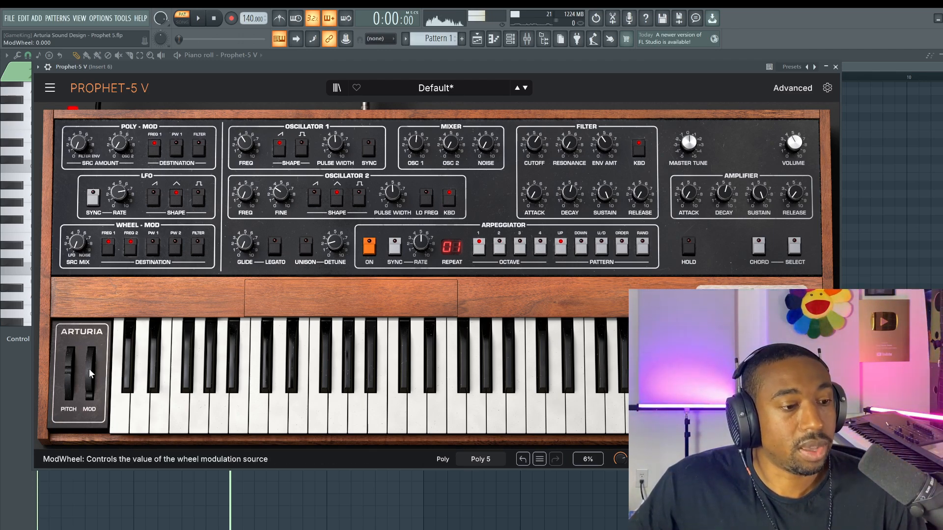
drag(90, 375, 90, 403)
drag(90, 345, 90, 402)
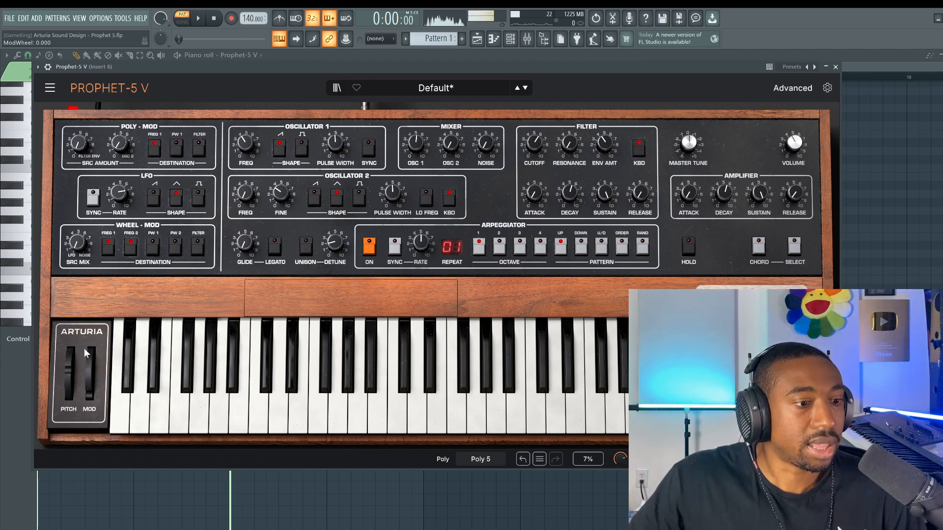
drag(86, 353, 87, 300)
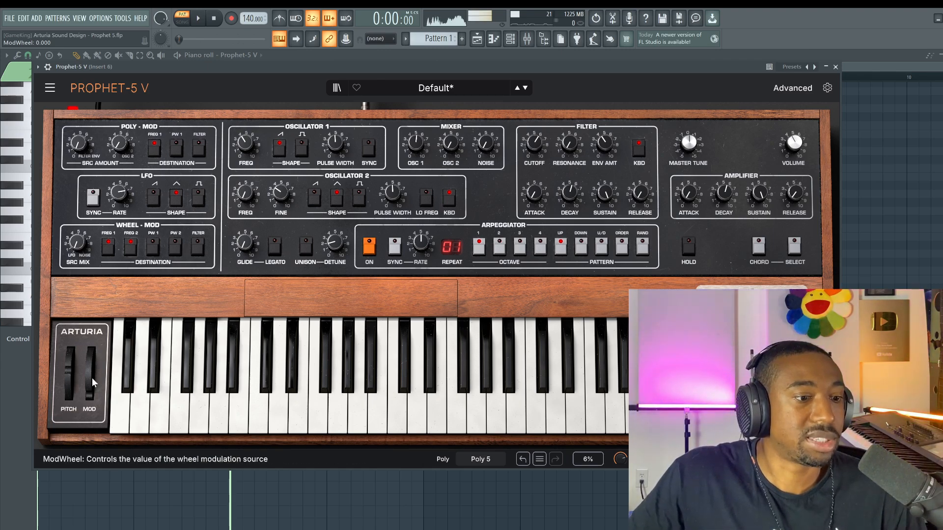
drag(89, 363, 90, 391)
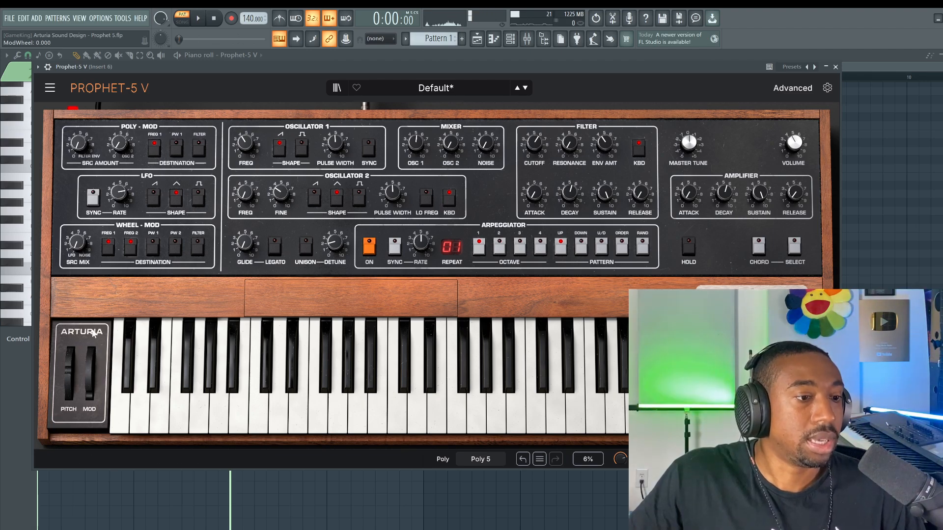
mouse_move(77, 242)
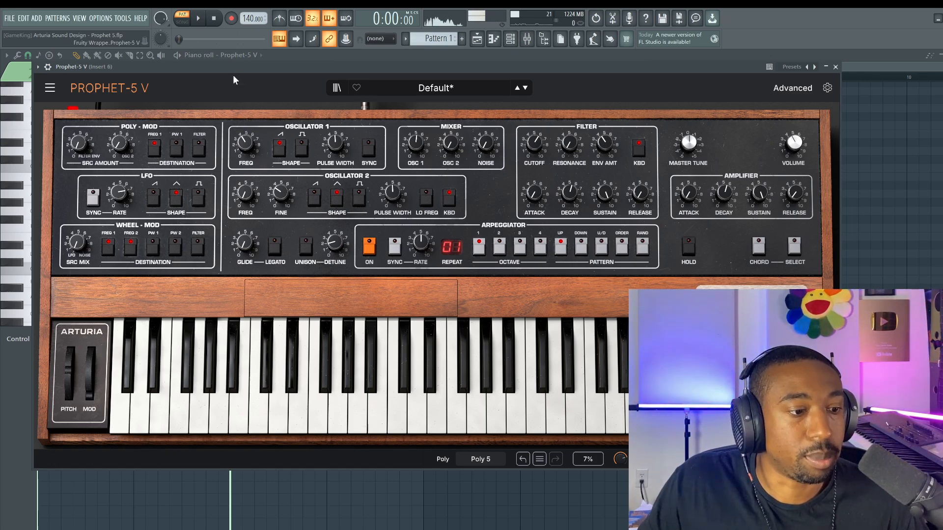
Demonstrate the mod wheel again and return it to 0.000, and toggle the Wheel-Mod Freq 2 destination off and back on.
drag(90, 387, 90, 377)
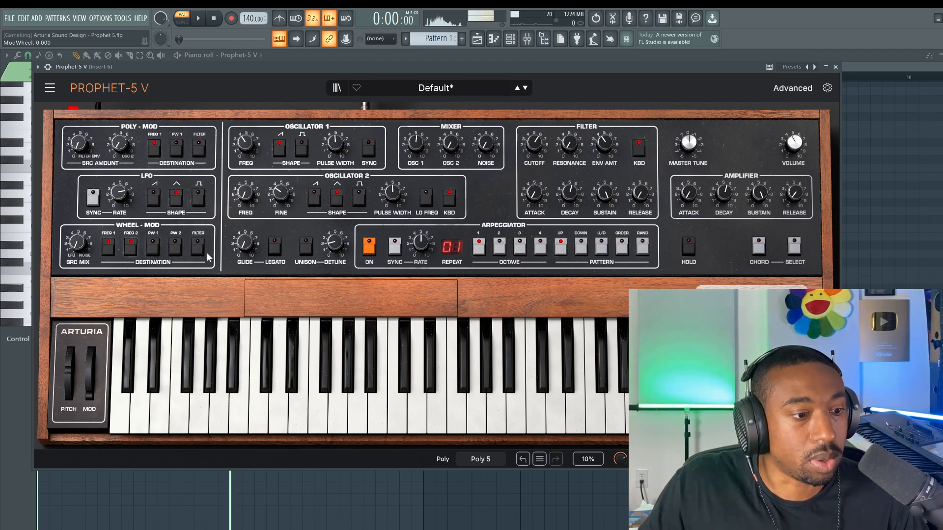
drag(87, 390, 89, 343)
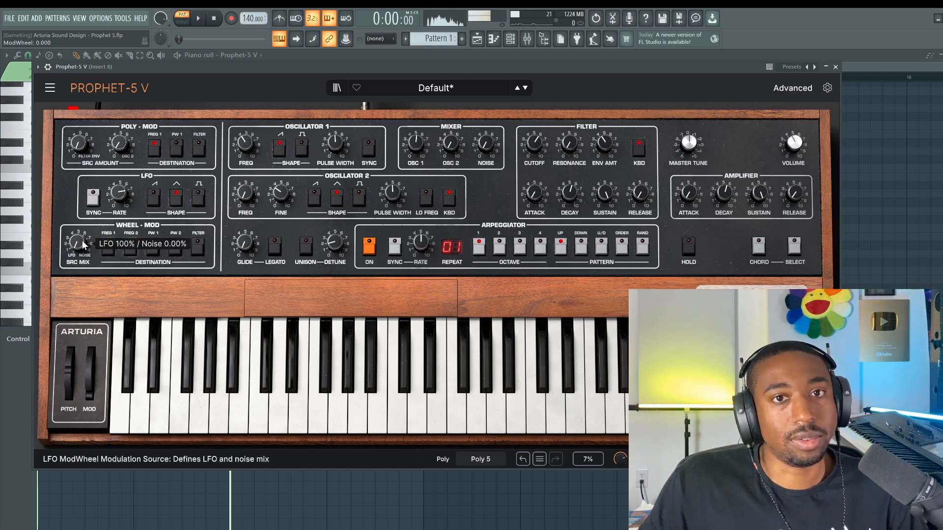
drag(90, 381, 89, 366)
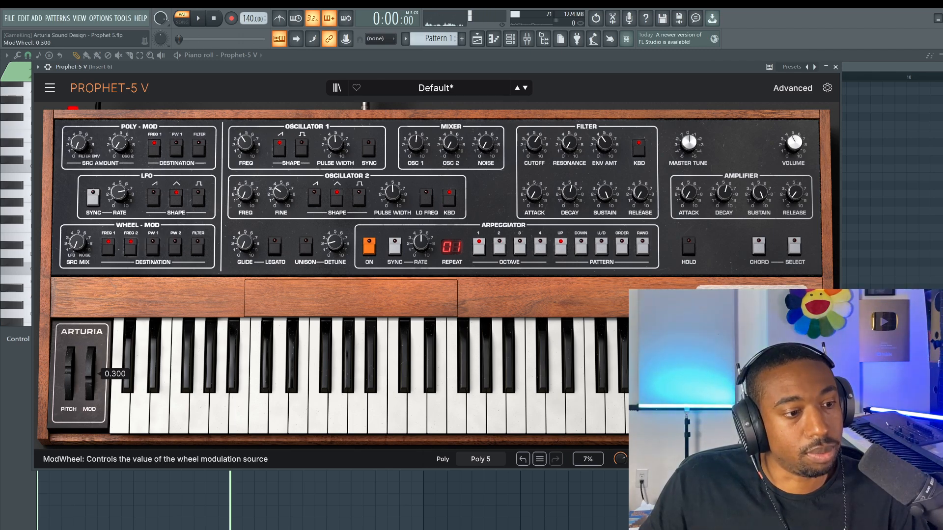
drag(90, 374, 89, 377)
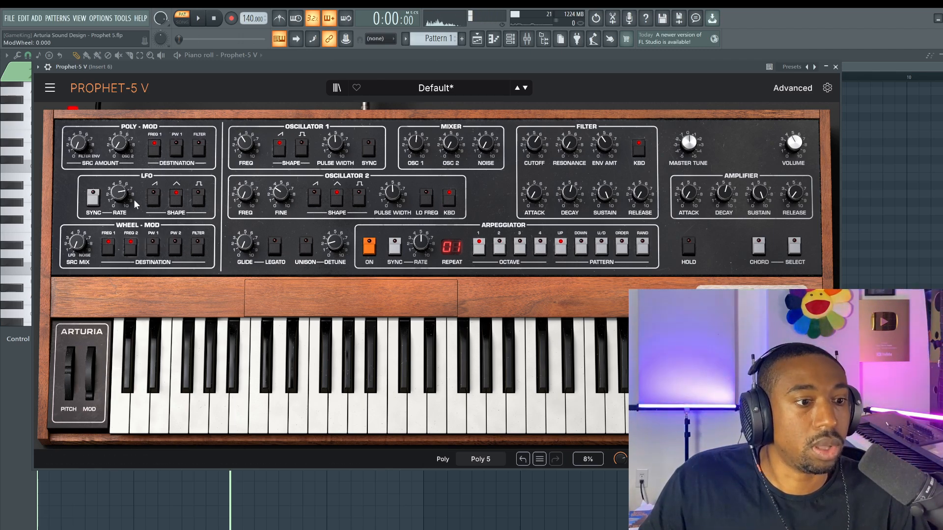
click(132, 245)
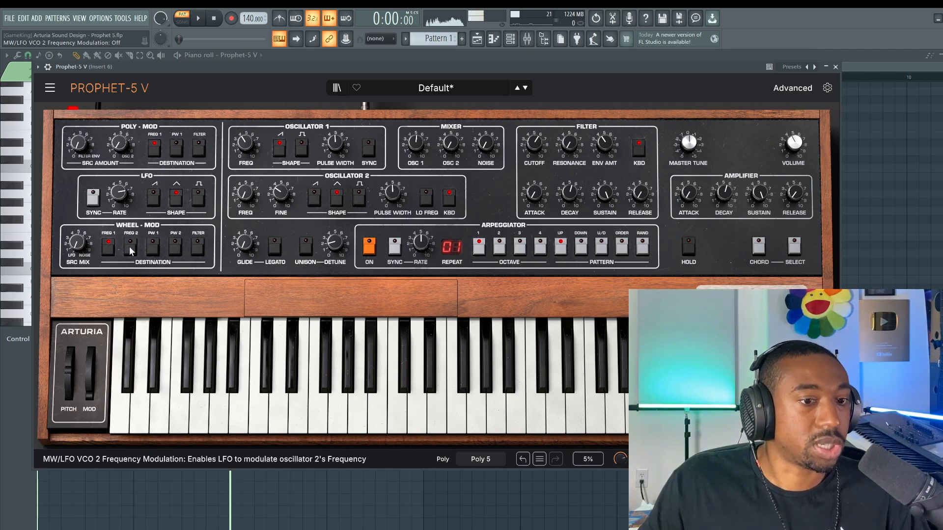
click(130, 246)
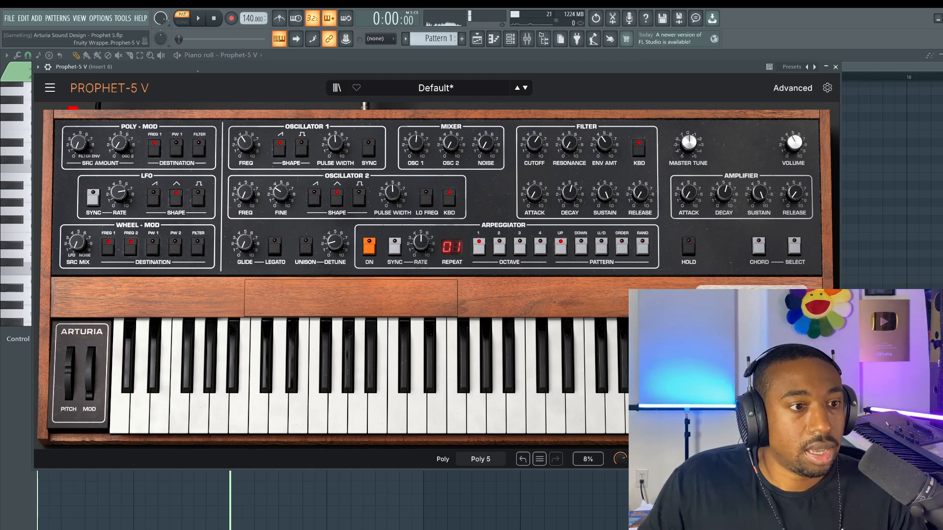
Play the pattern, lower the LFO rate, and set the mod wheel to 0.120.
key(space)
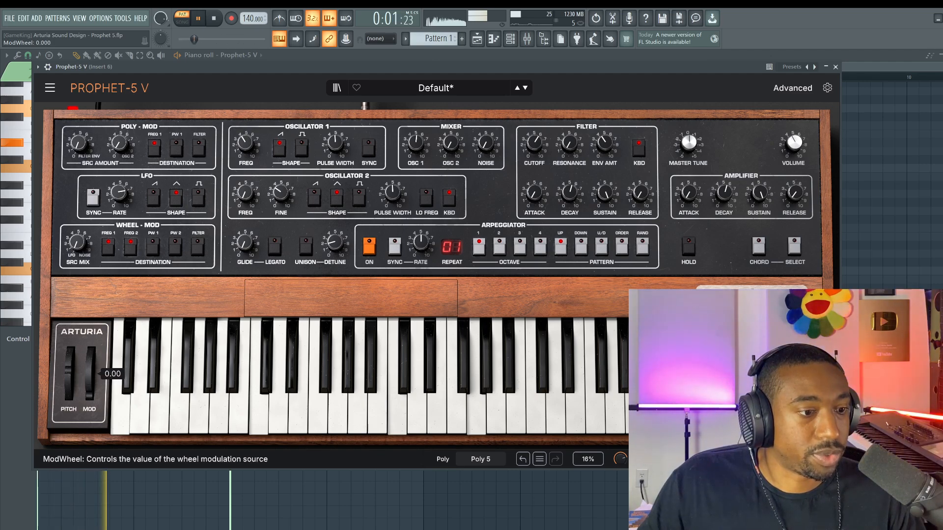
drag(90, 392, 90, 389)
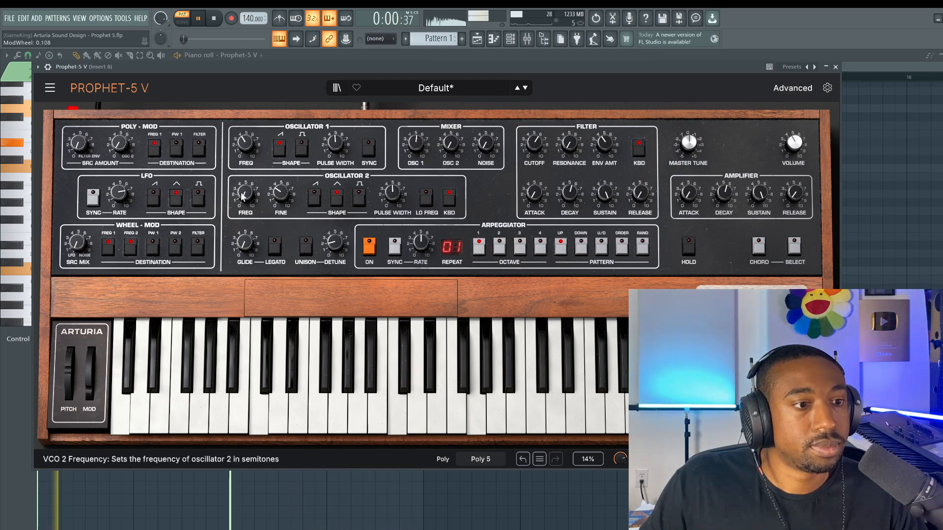
drag(118, 197, 118, 221)
mouse_move(90, 381)
mouse_down()
mouse_move(90, 362)
mouse_move(90, 382)
mouse_up()
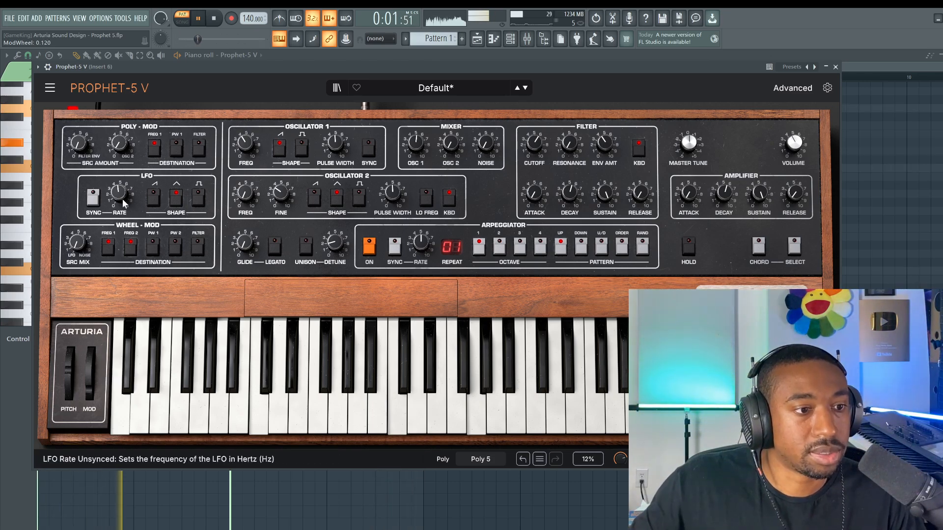
mouse_move(122, 199)
Briefly dip and restore Oscillator 2's mixer level, and switch its shape from triangle to saw.
mouse_move(452, 147)
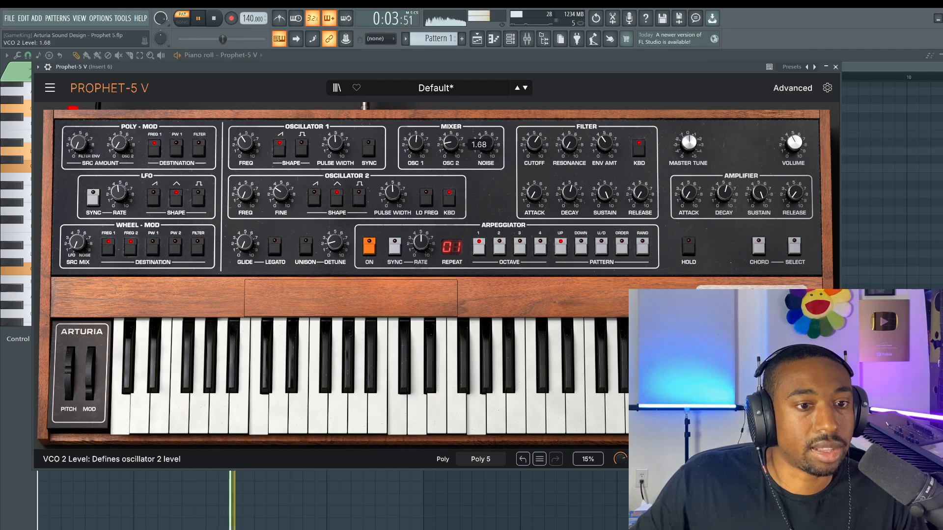
drag(452, 144, 452, 158)
click(314, 197)
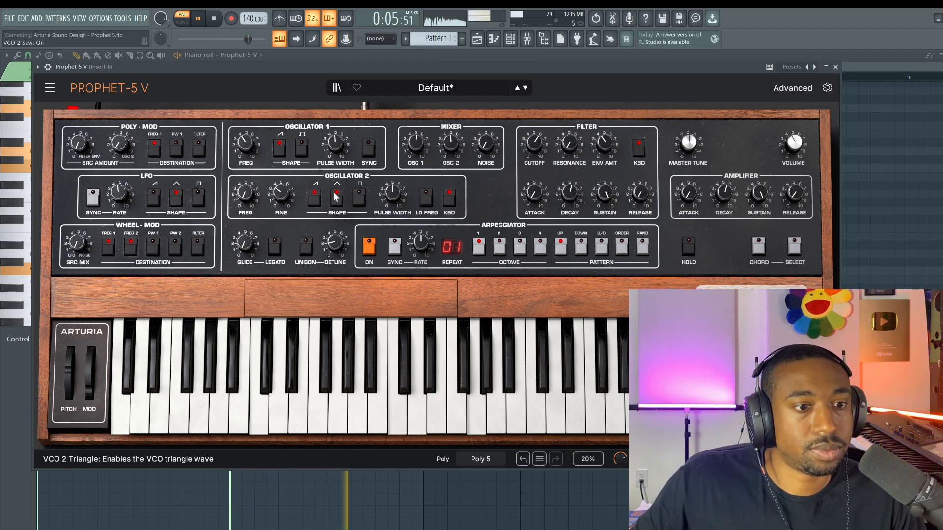
click(337, 197)
Fine-tune Oscillator 2 to -0.086 cents, lower the mod wheel to 0.012, and audition the pattern.
mouse_move(244, 194)
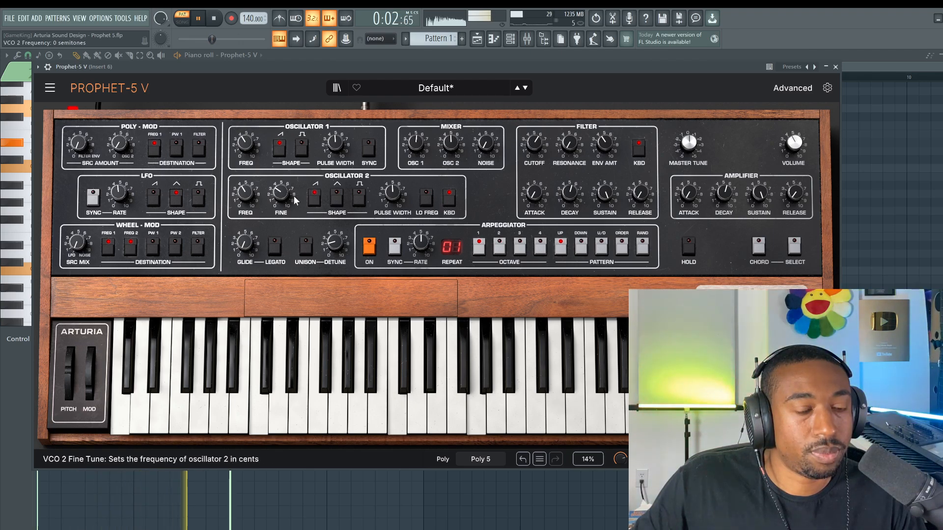
drag(287, 193, 287, 178)
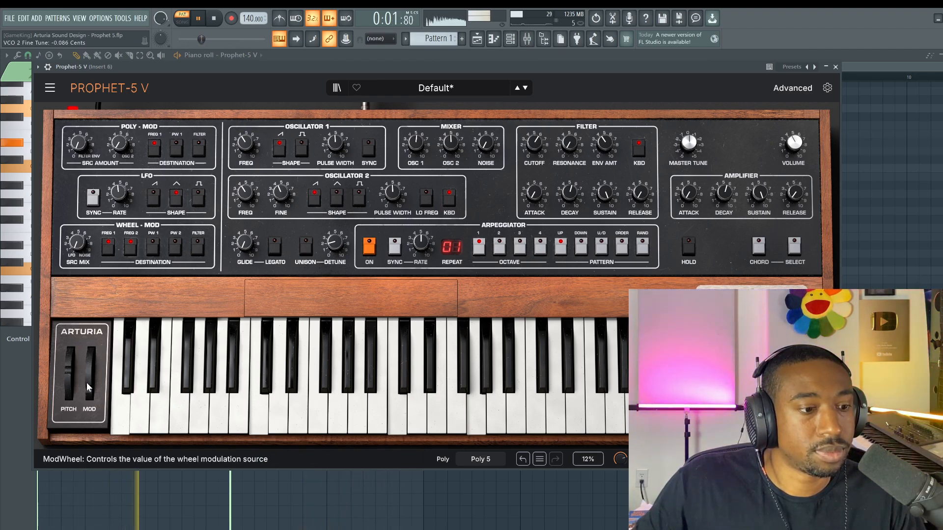
drag(88, 382, 88, 381)
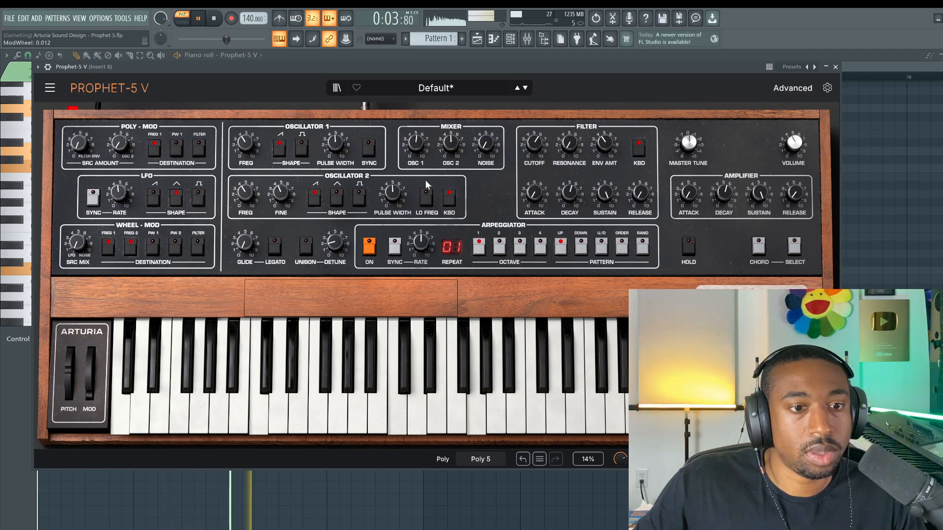
key(space)
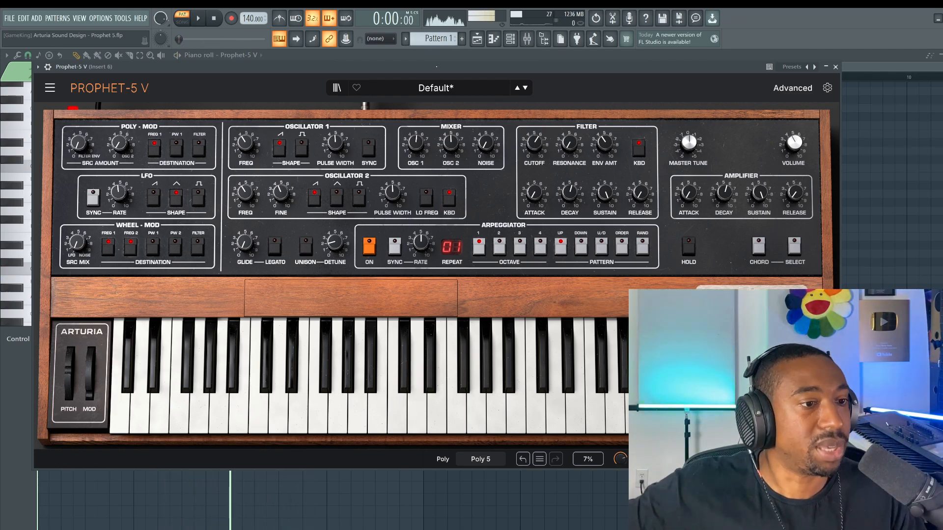
key(space)
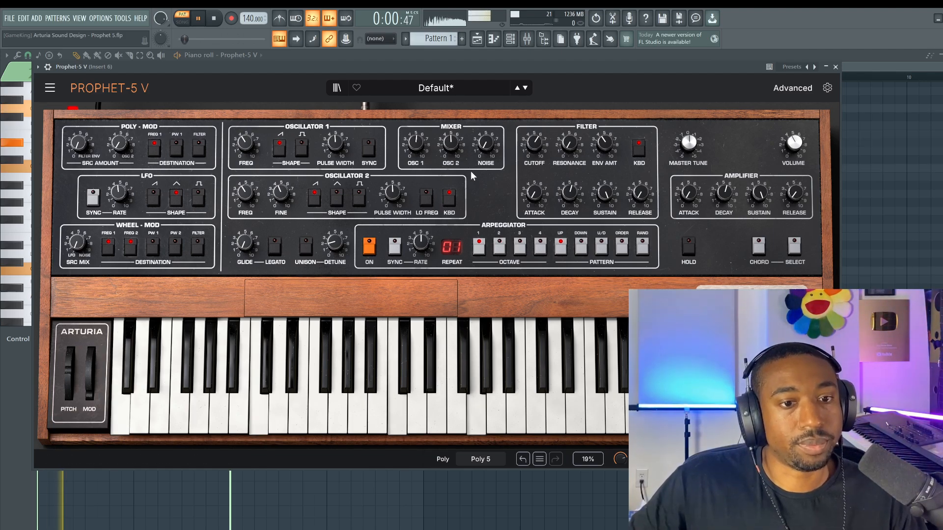
key(space)
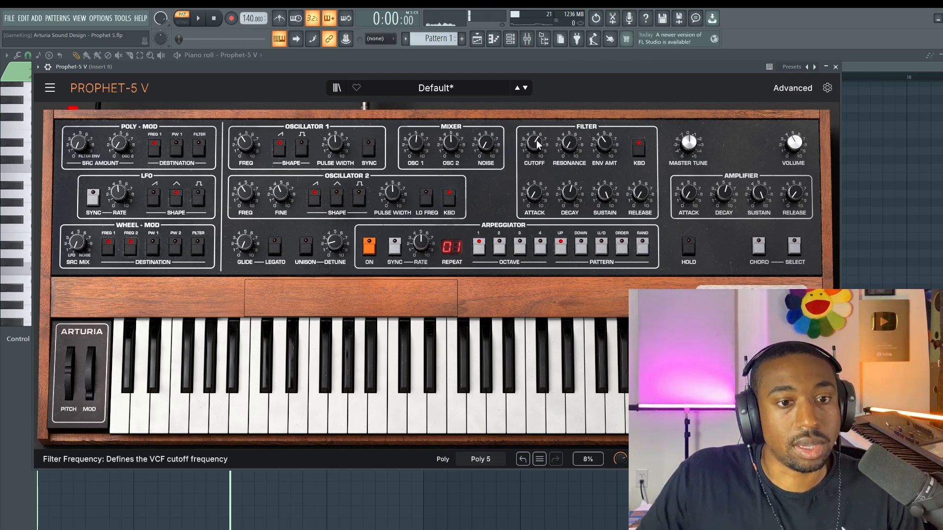
Sweep the filter cutoff from high to low values during playback, leaving it at 10.4 Hz.
drag(533, 144, 581, 163)
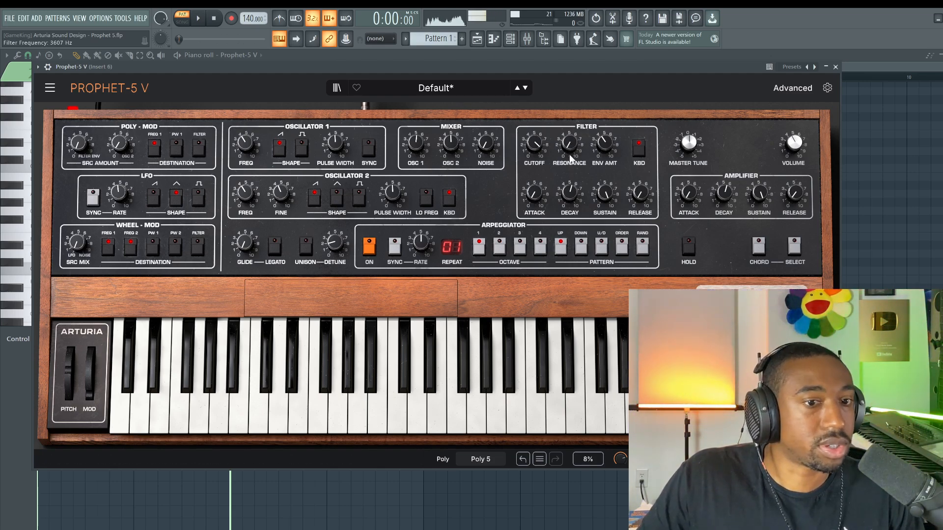
key(space)
drag(534, 143, 534, 212)
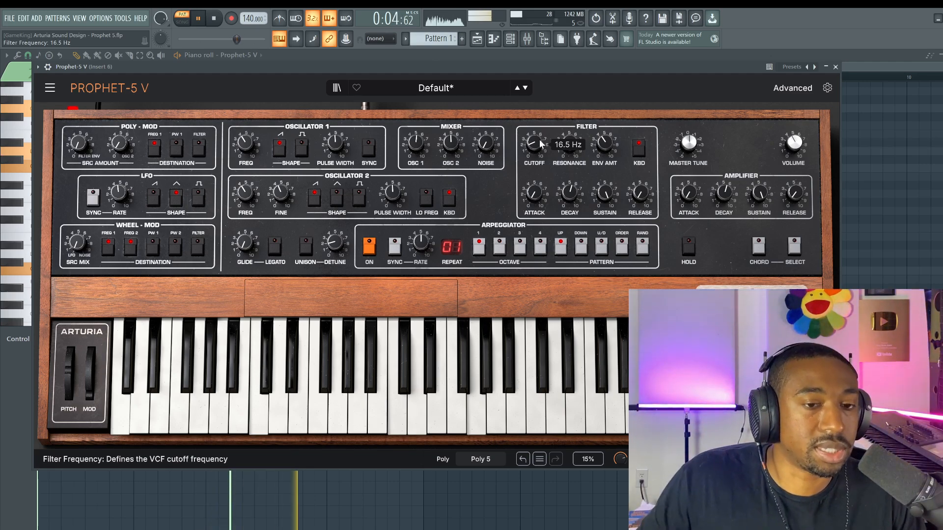
drag(534, 144, 534, 145)
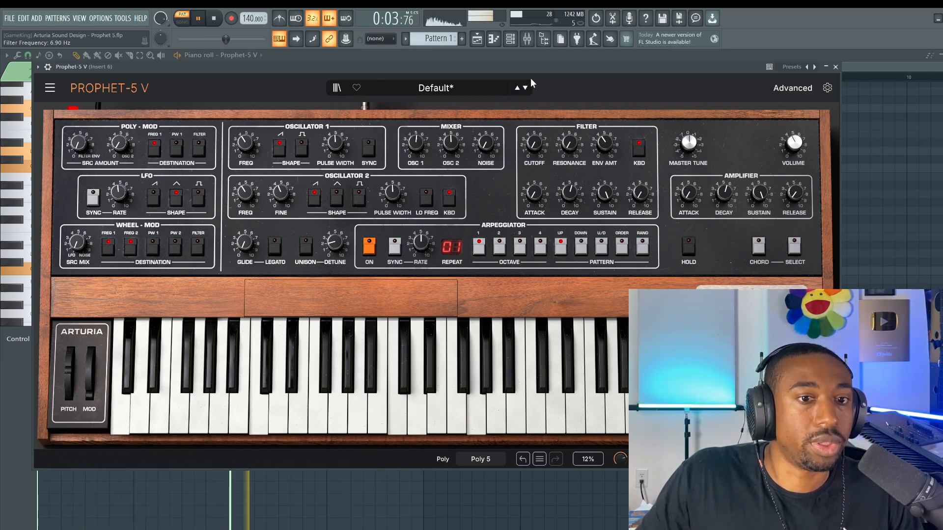
mouse_move(537, 145)
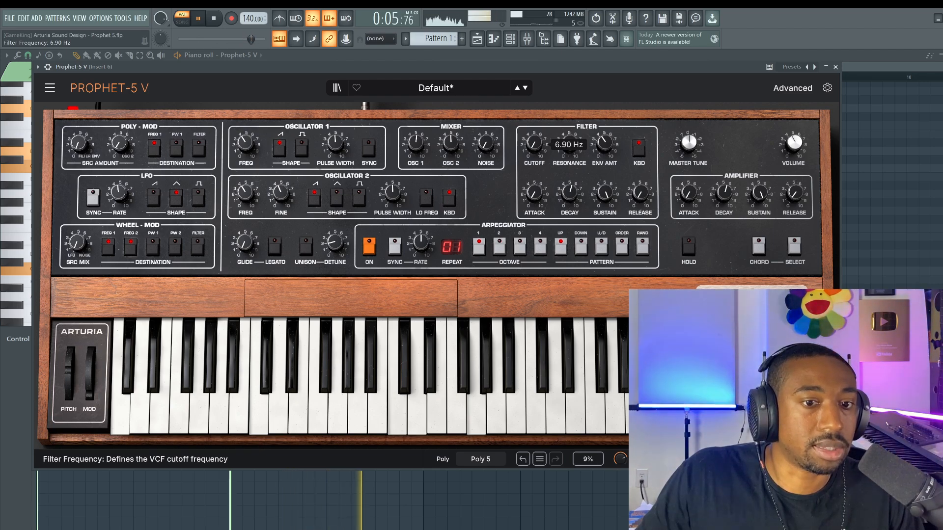
drag(535, 144, 535, 139)
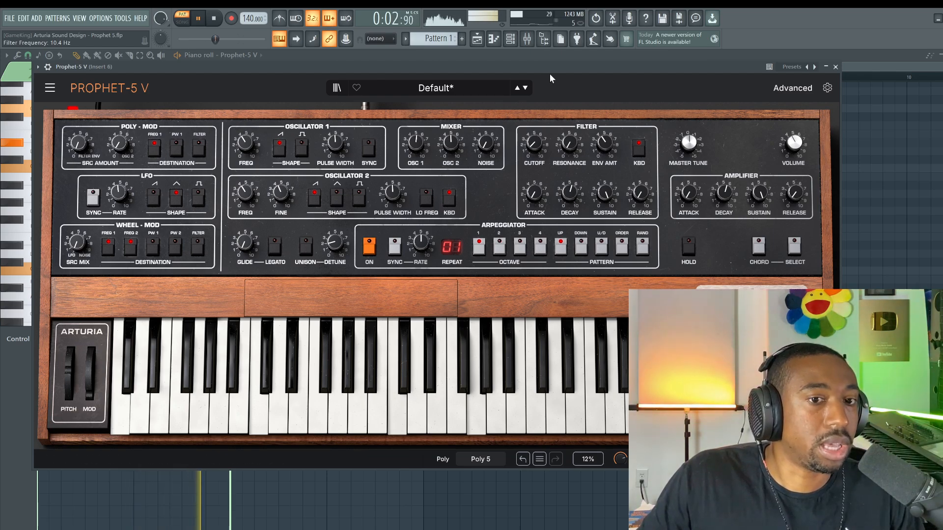
Set the filter envelope's attack to 0.211 s, sustain to 0.000 and release to 0.100 s, adjusting the cutoff to 73.7 Hz.
drag(542, 206, 532, 146)
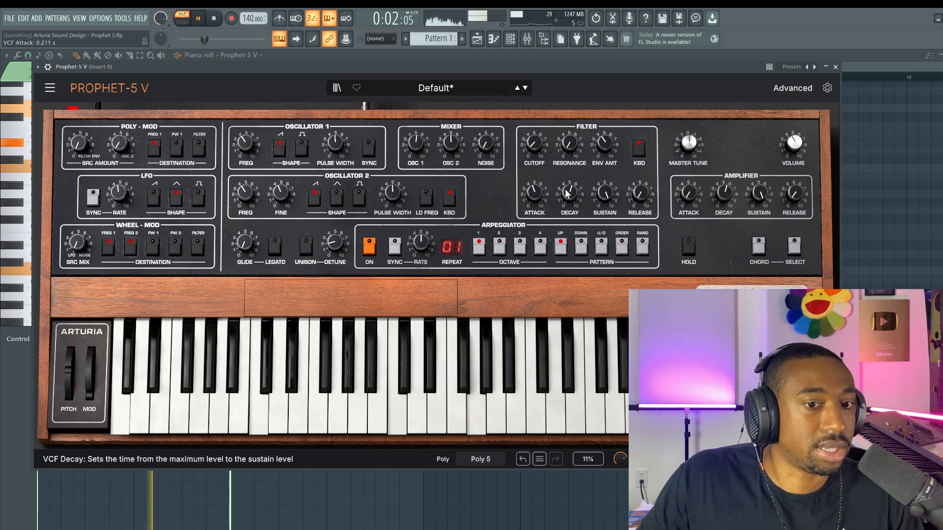
drag(535, 142, 526, 190)
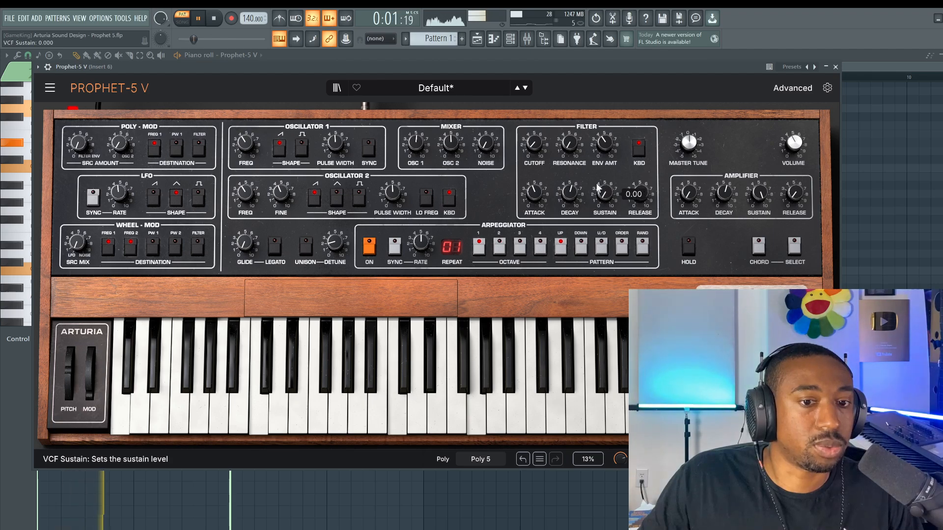
drag(534, 142, 534, 136)
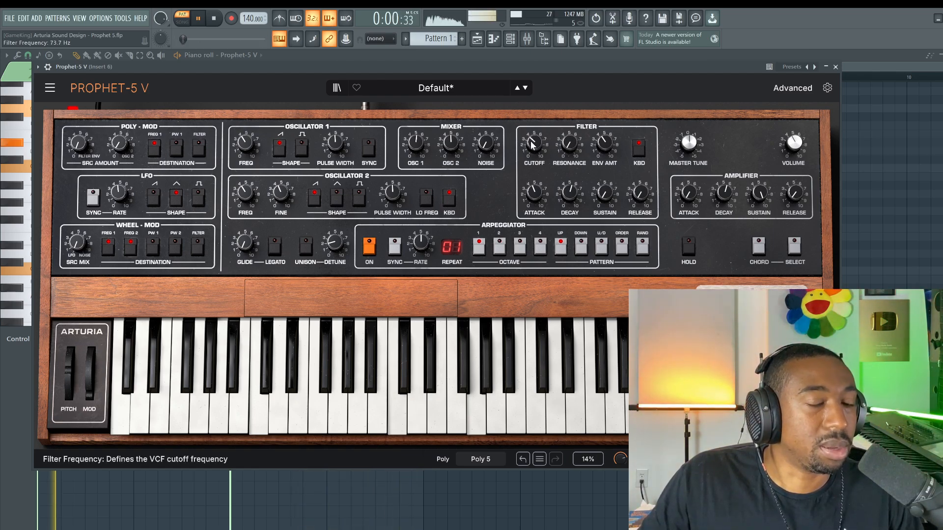
drag(576, 133, 573, 140)
drag(644, 185, 642, 193)
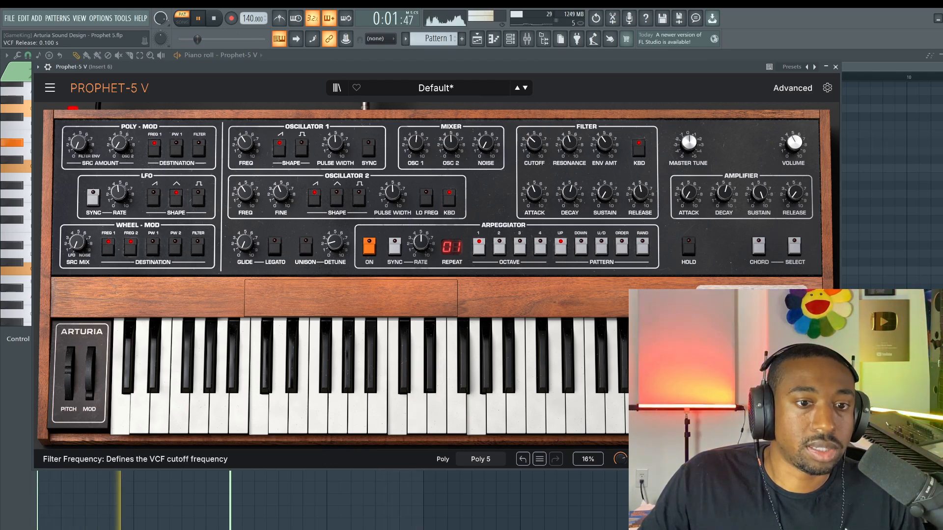
Raise the filter envelope amount to 8.20, readjust the cutoff, and restart the pattern.
drag(604, 143, 605, 148)
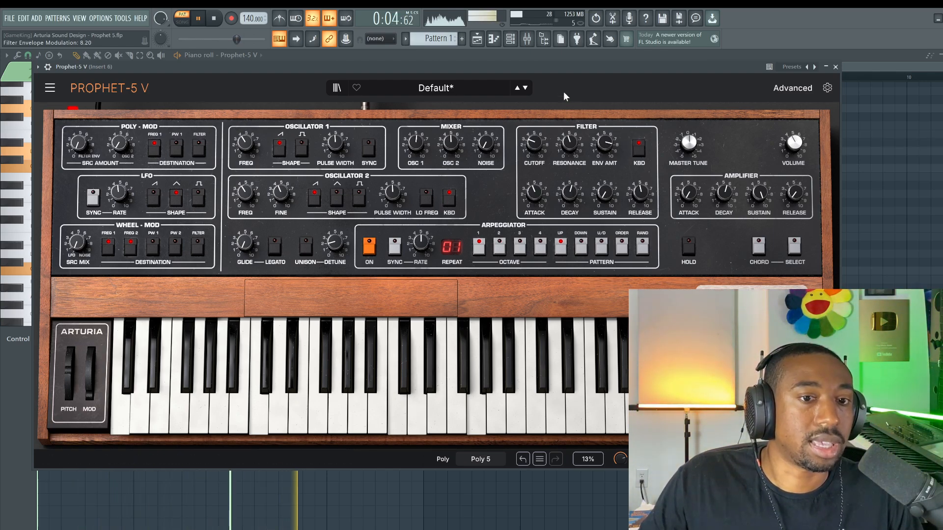
key(space)
drag(535, 144, 534, 143)
key(space)
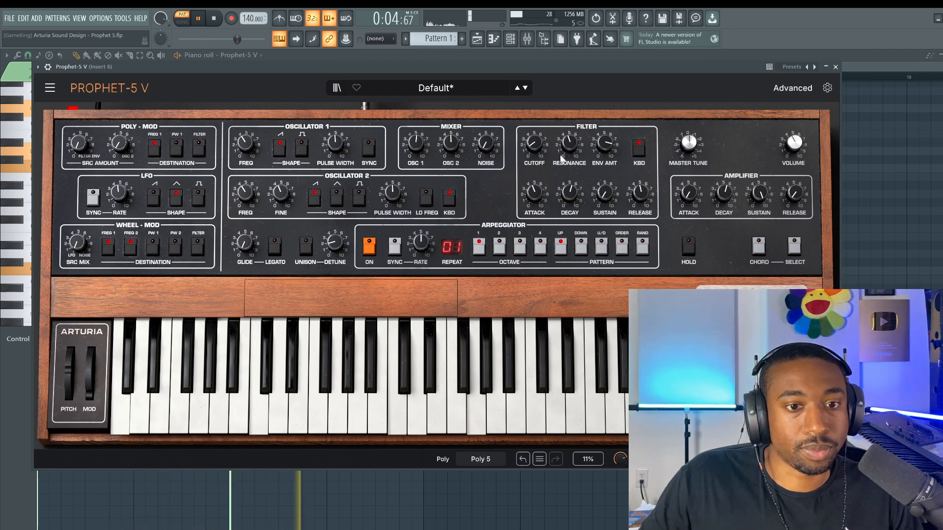
Set the filter cutoff to 30.0 Hz and the resonance to 1.32 while the pattern plays.
drag(562, 156, 596, 129)
drag(535, 146, 535, 135)
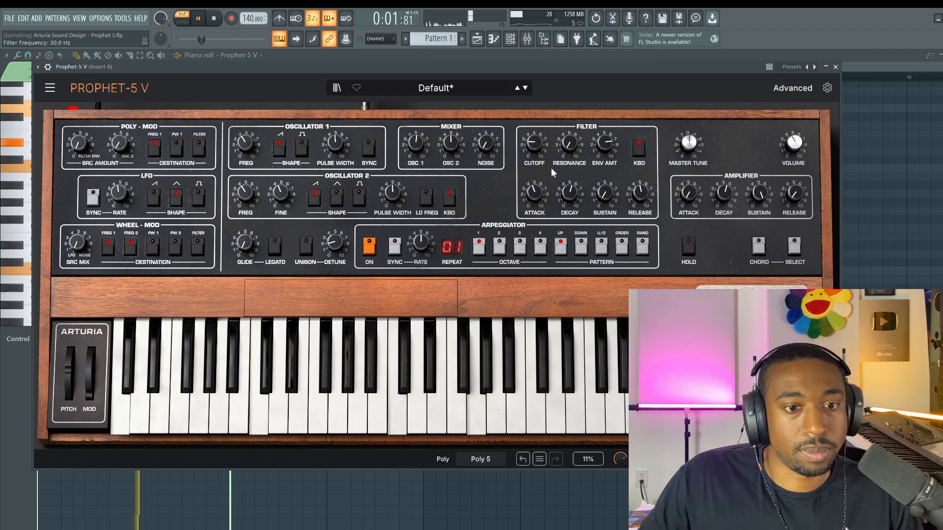
drag(570, 195, 572, 166)
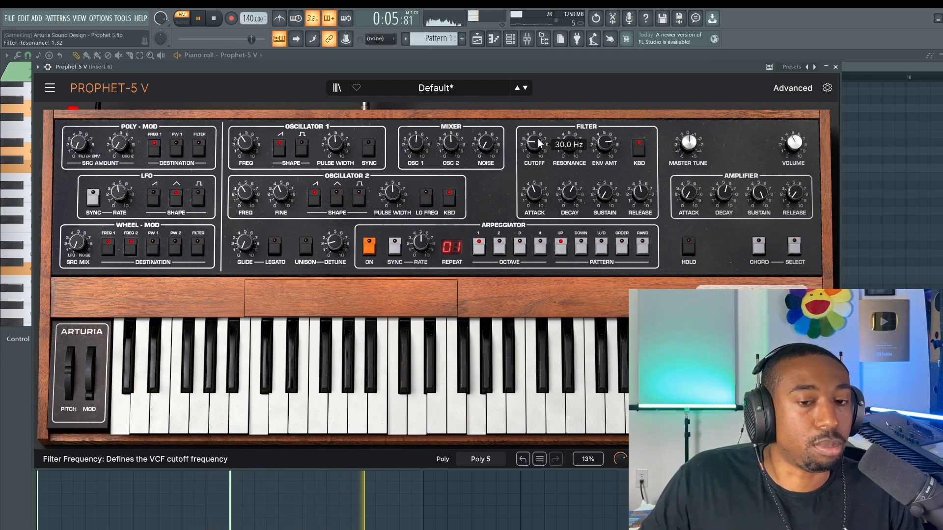
Set the filter envelope's sustain to 0.264 and the amplifier release to 0.079 s, and stop playback.
drag(604, 193, 604, 187)
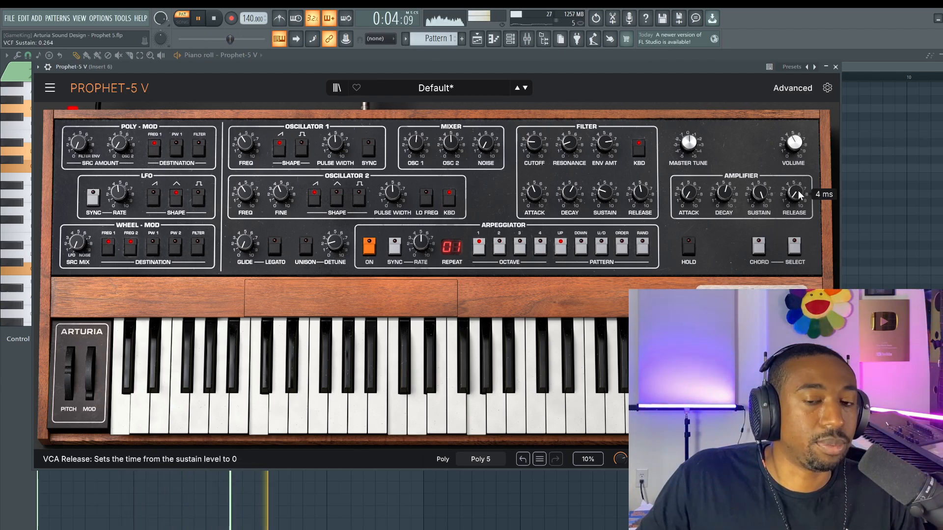
drag(798, 191, 798, 157)
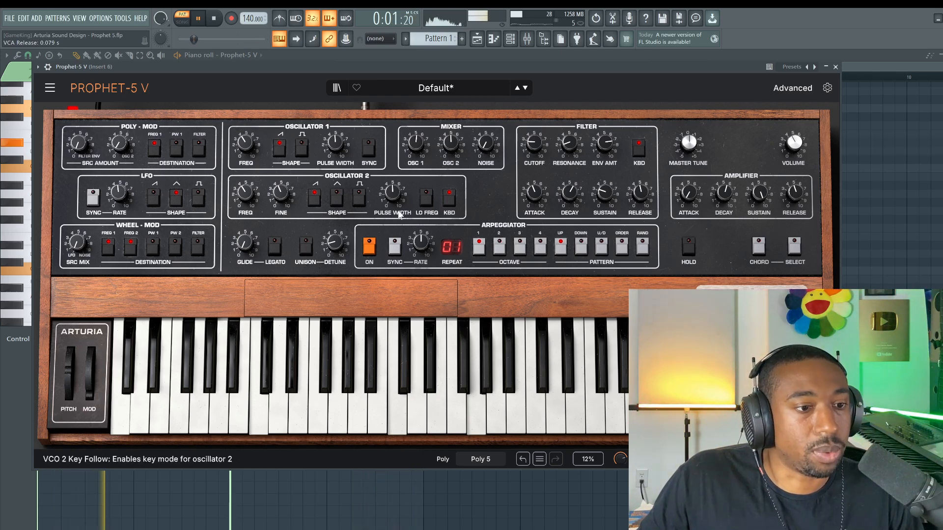
key(space)
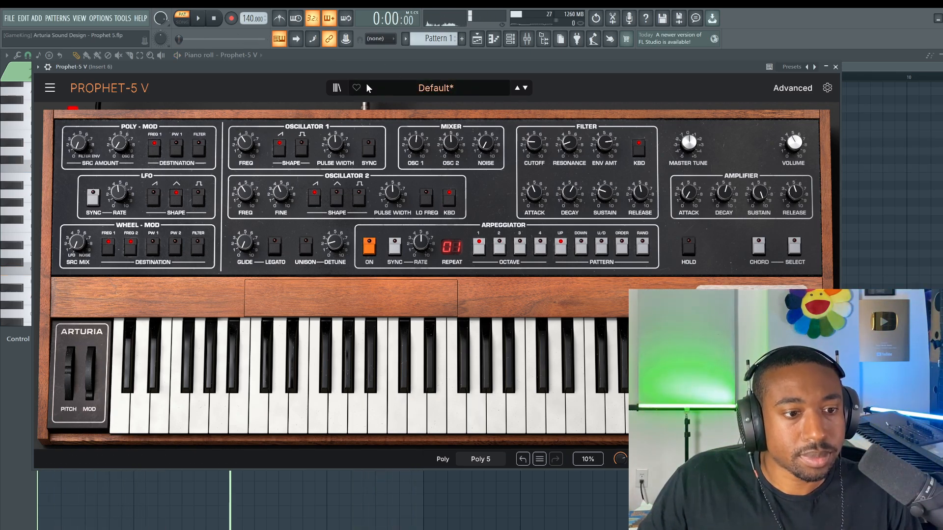
Toggle Unison, leaving it off, and collapse the synth window to show the chord notes in the piano roll.
click(307, 246)
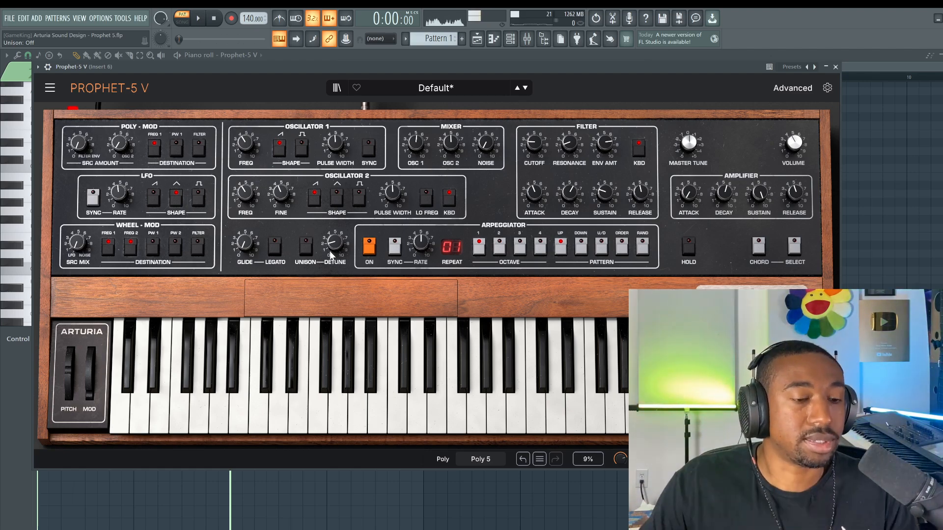
double_click(295, 68)
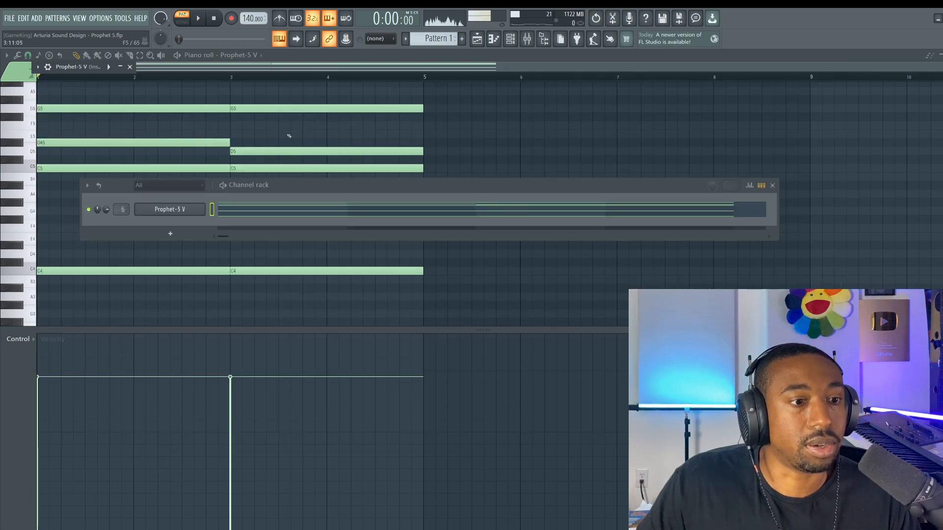
Restore the synth window, audition Unison with Detune at 7.30 and Legato enabled, and switch both Unison and Legato back off.
double_click(76, 66)
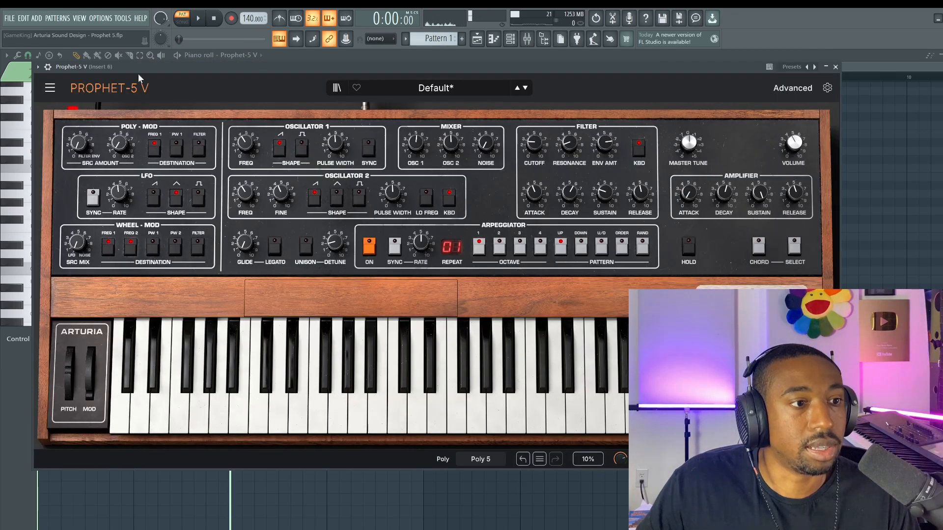
key(space)
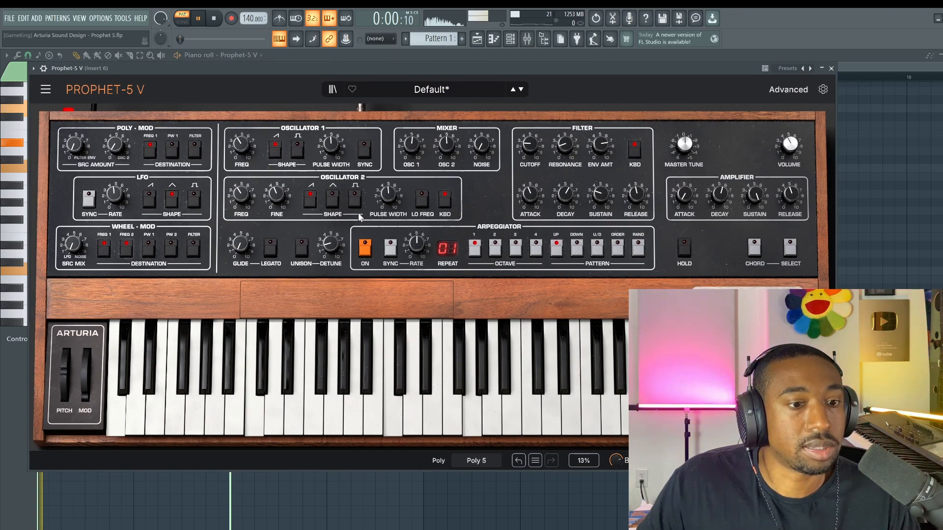
click(306, 243)
mouse_move(326, 244)
mouse_down()
mouse_move(329, 220)
mouse_move(331, 243)
mouse_move(331, 228)
mouse_up()
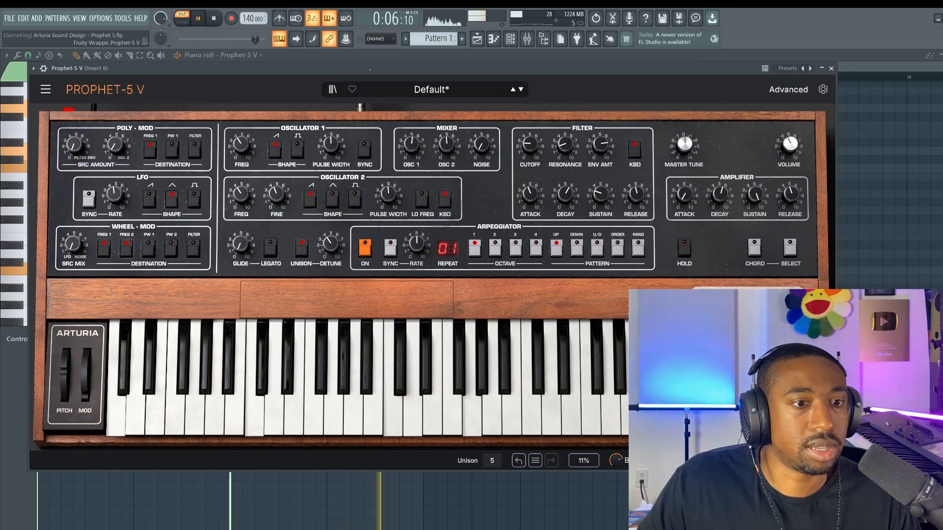
key(space)
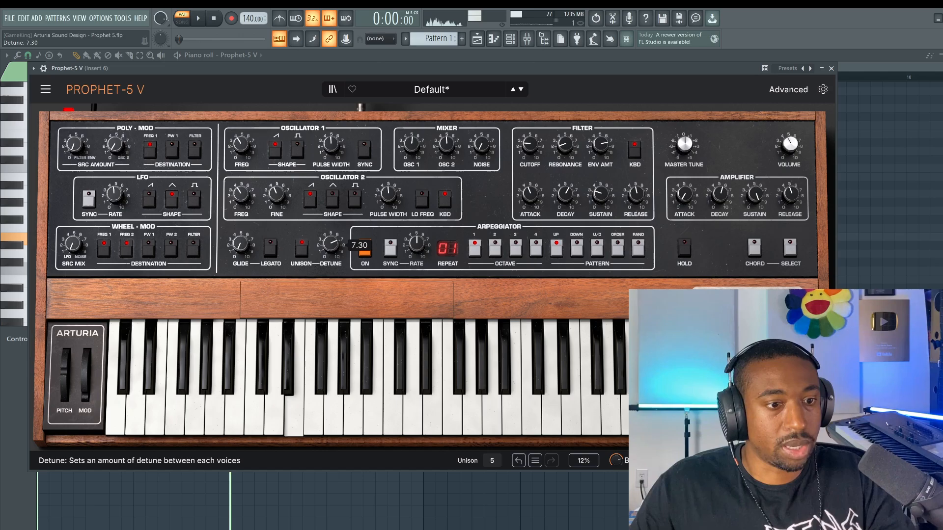
click(270, 248)
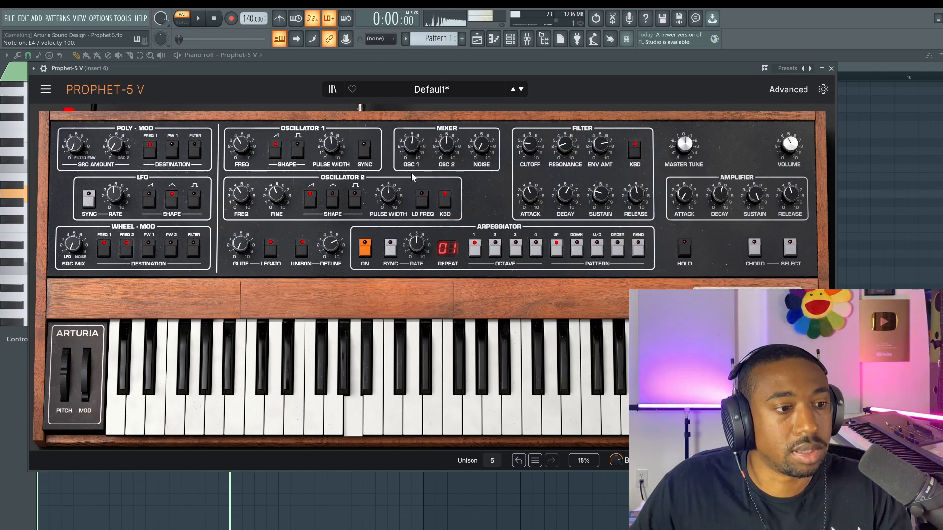
click(301, 241)
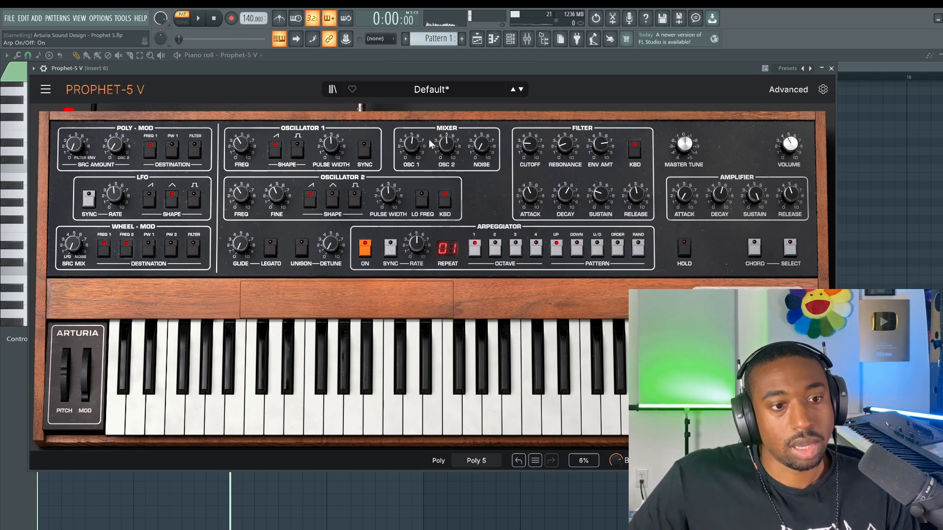
While the pattern plays, tempo-sync the arpeggiator at a 1/8 rate with an octave range of 3, and stop playback.
key(space)
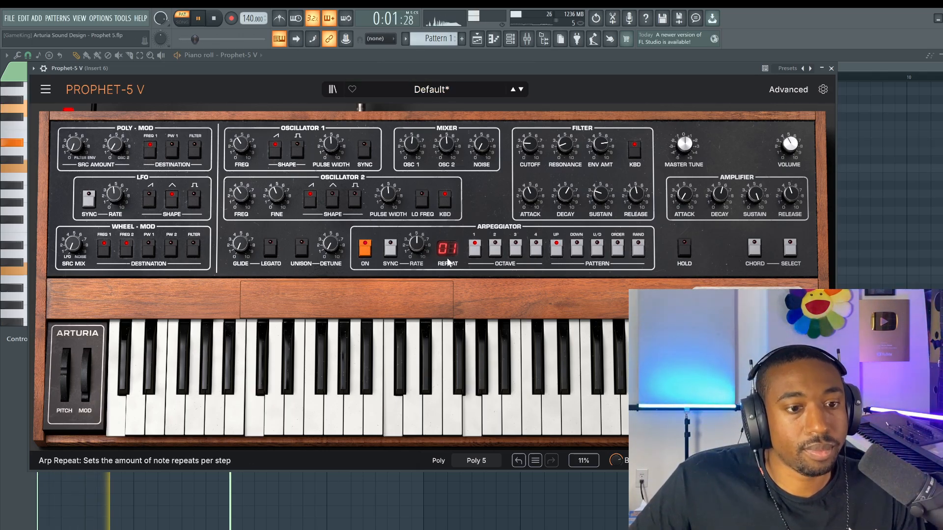
click(393, 249)
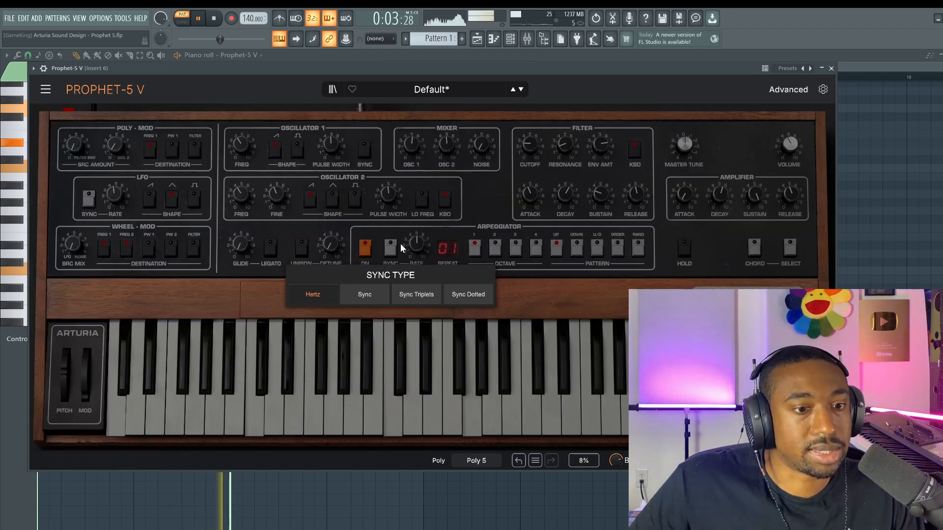
click(373, 294)
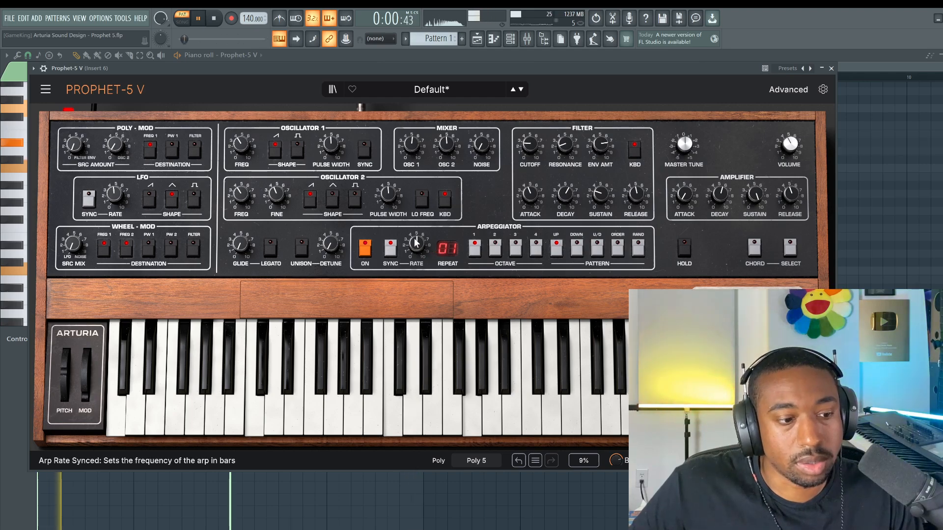
drag(416, 244, 416, 240)
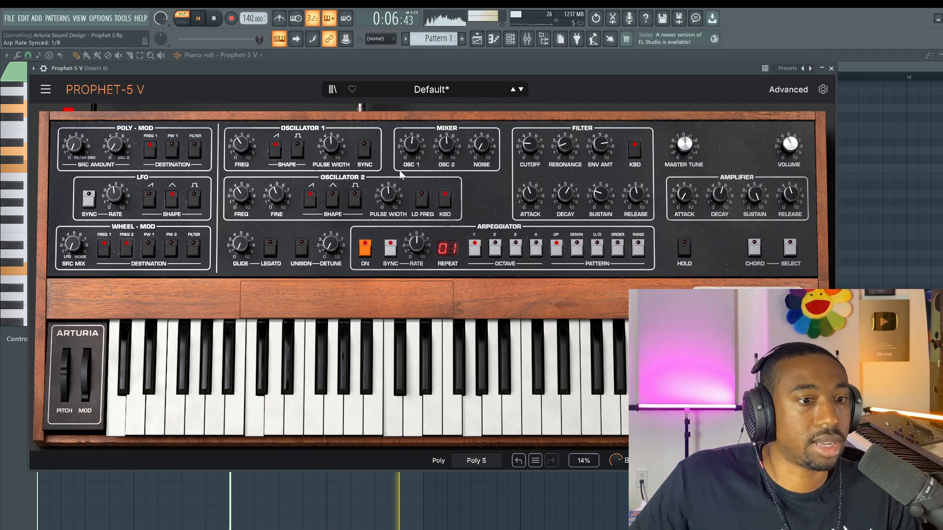
click(515, 250)
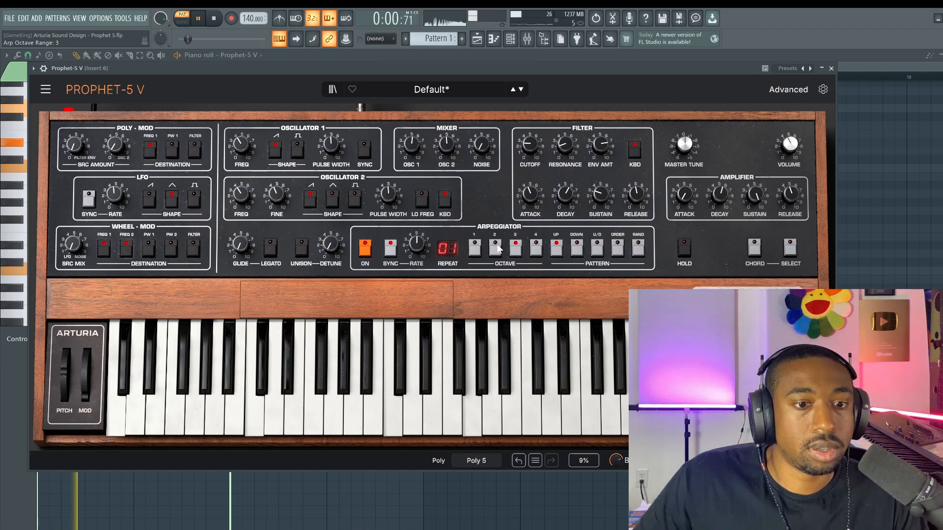
click(366, 247)
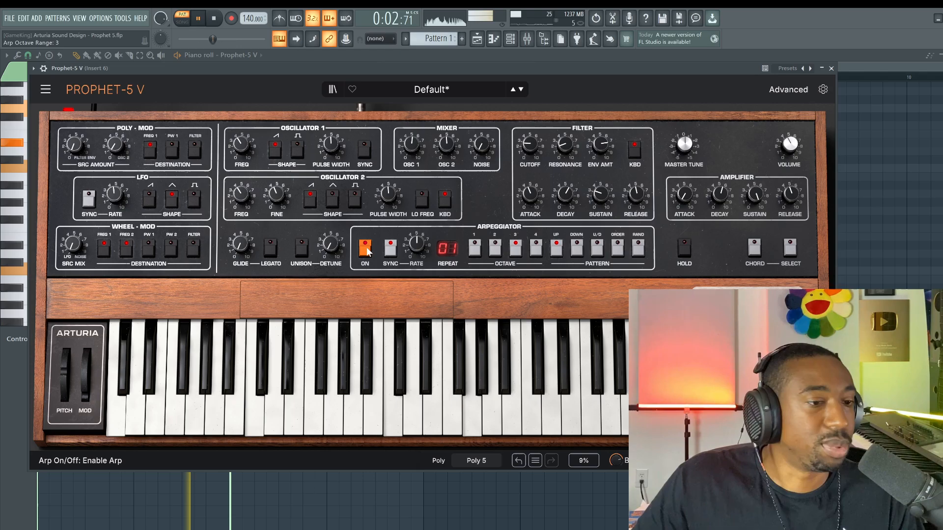
key(space)
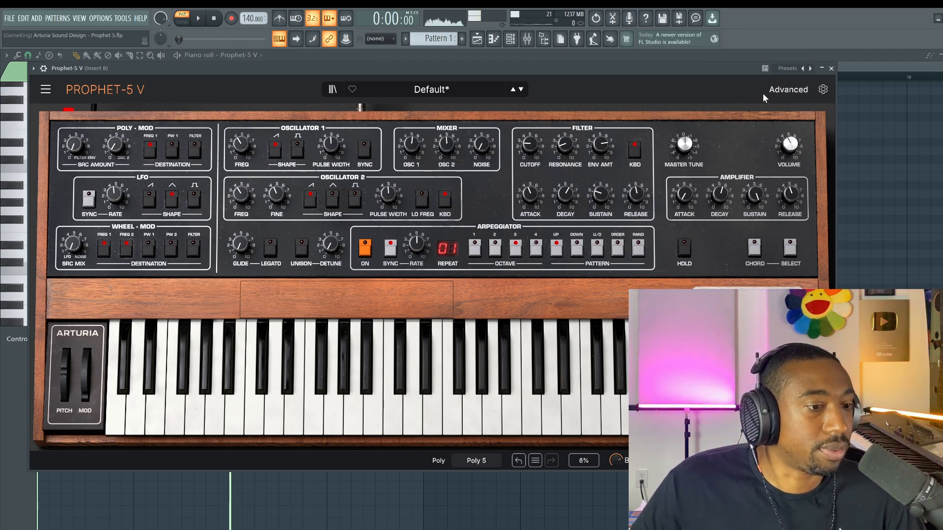
Reveal the Voice Dispersion controls, try another dispersion setting, return to setting 1, and close the section.
mouse_move(340, 293)
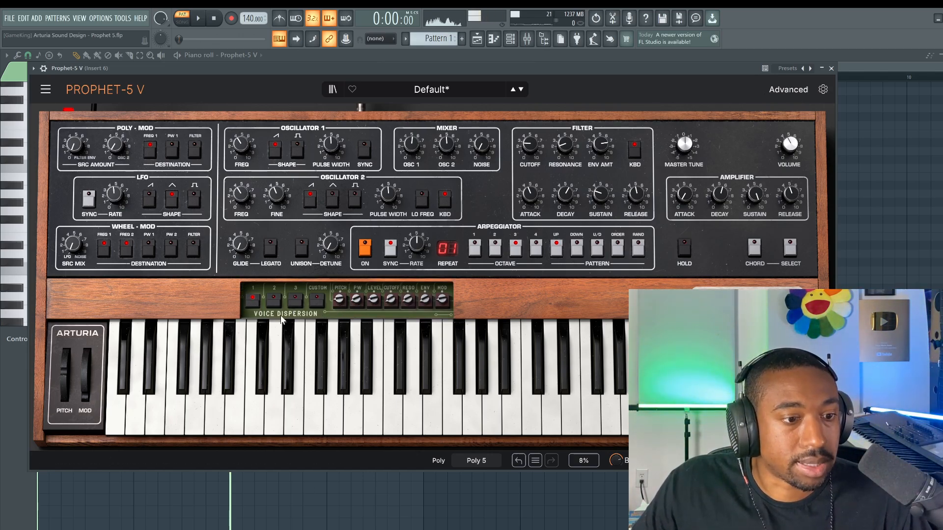
click(268, 301)
click(249, 298)
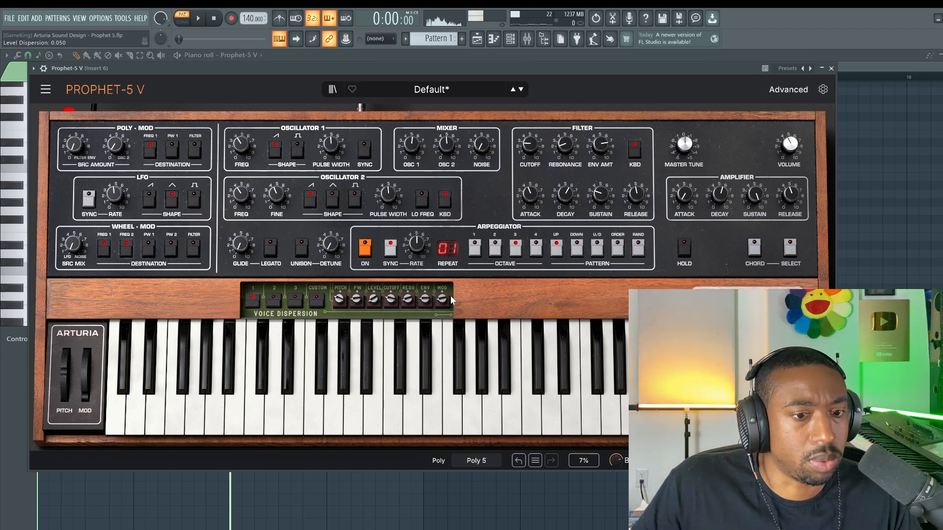
click(258, 314)
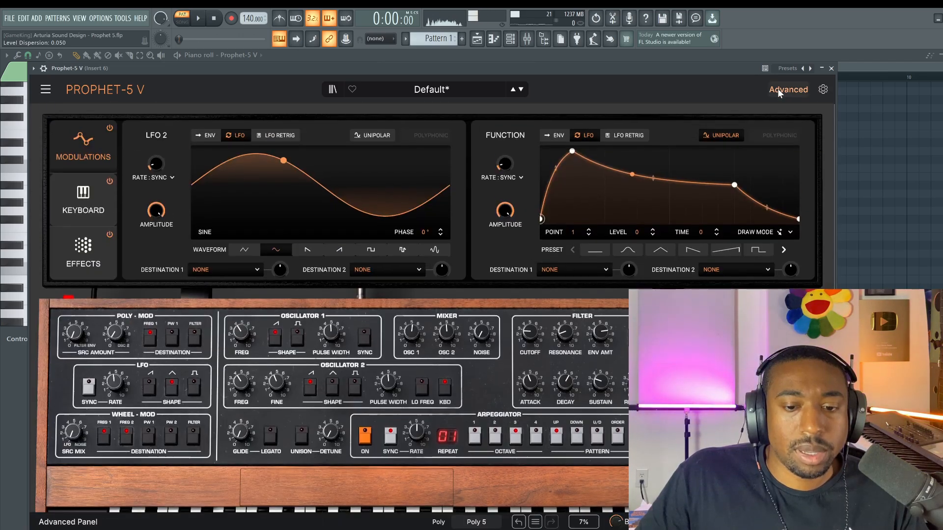
Open the Advanced section and look through its Modulations, Keyboard and Effects pages, ending on Effects.
click(778, 90)
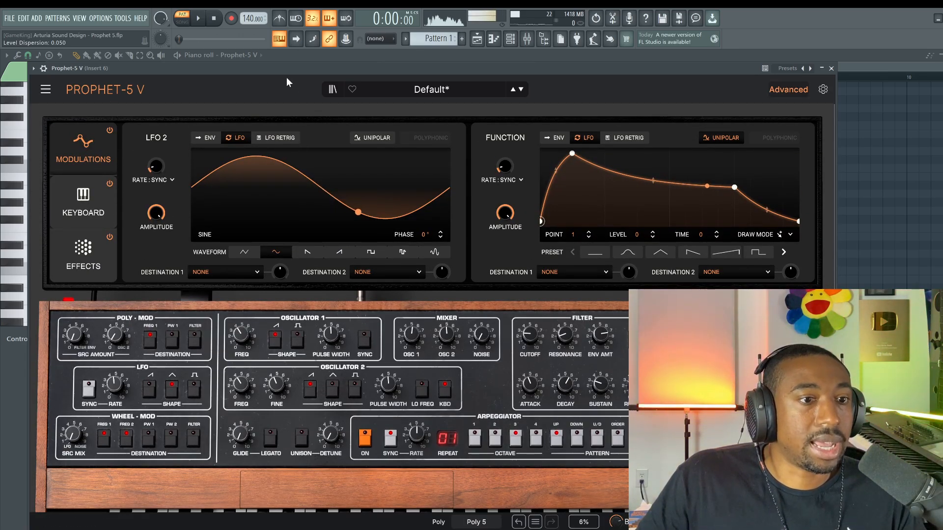
drag(273, 69, 278, 66)
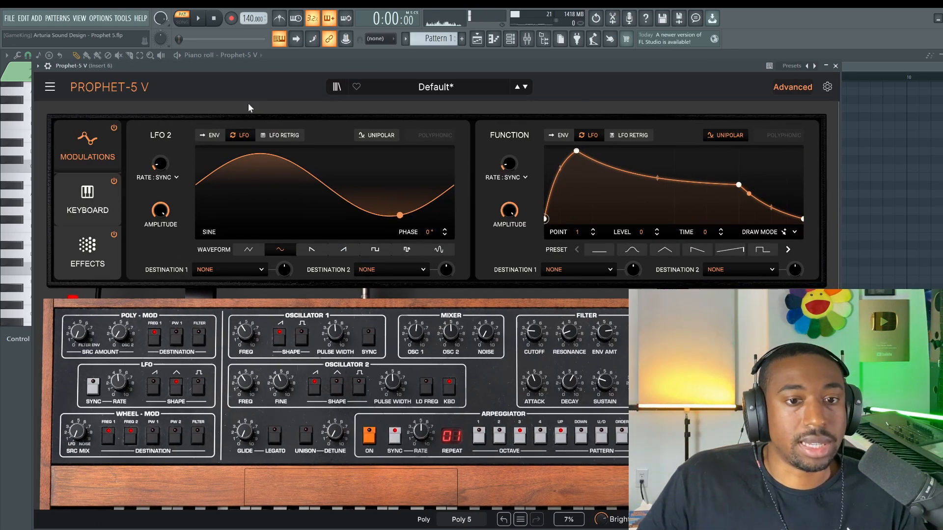
click(83, 194)
click(80, 244)
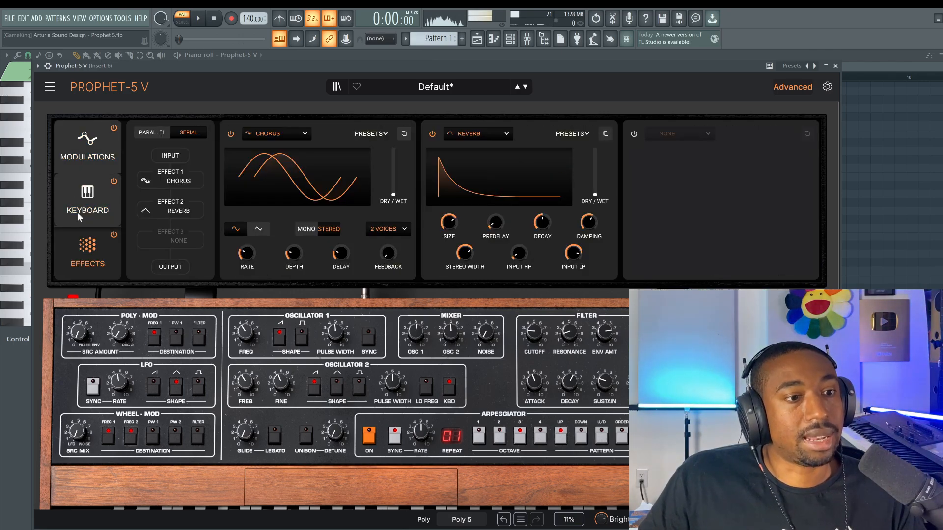
click(67, 157)
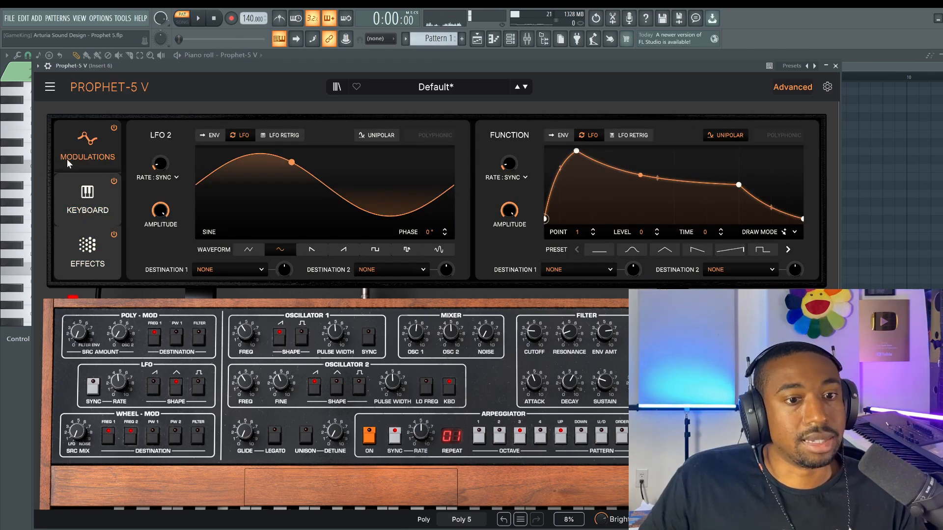
click(86, 250)
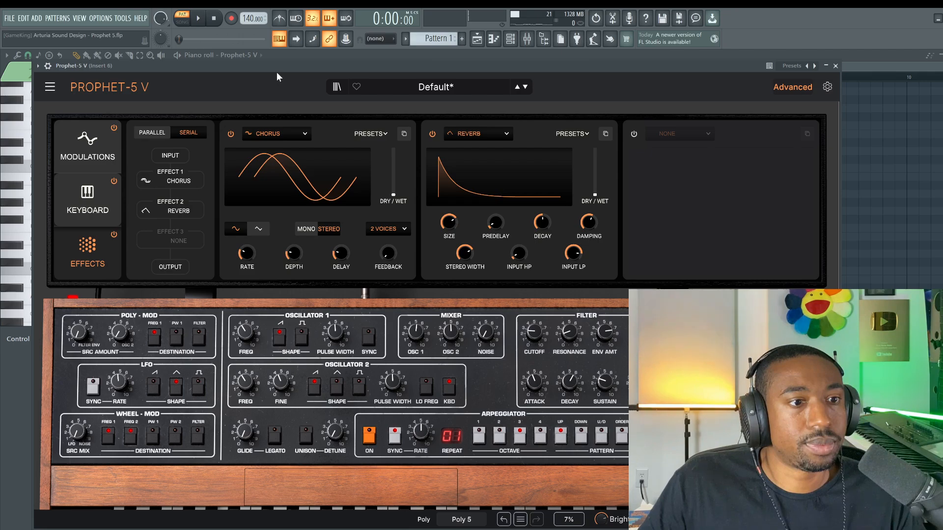
Start the pattern, raise the Chorus dry/wet mix, and set the Reverb dry/wet to 48.0 %.
key(space)
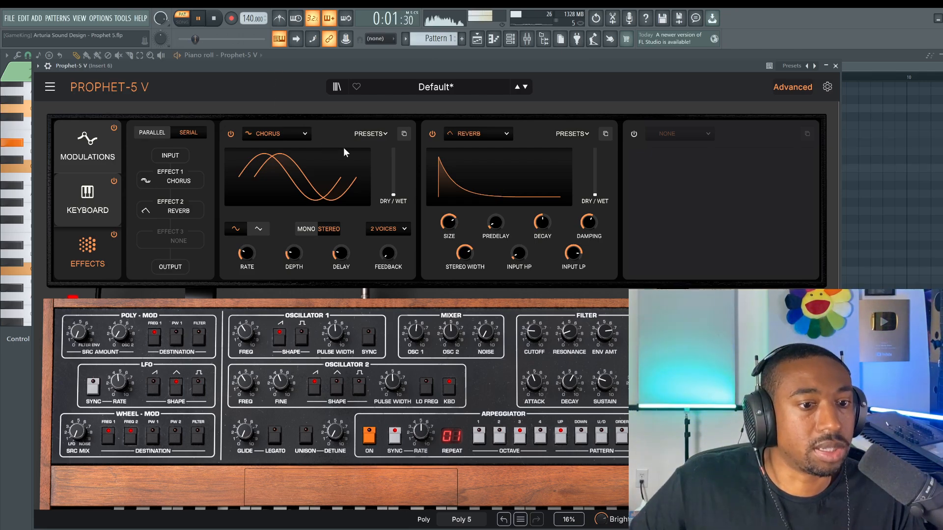
drag(393, 195, 393, 173)
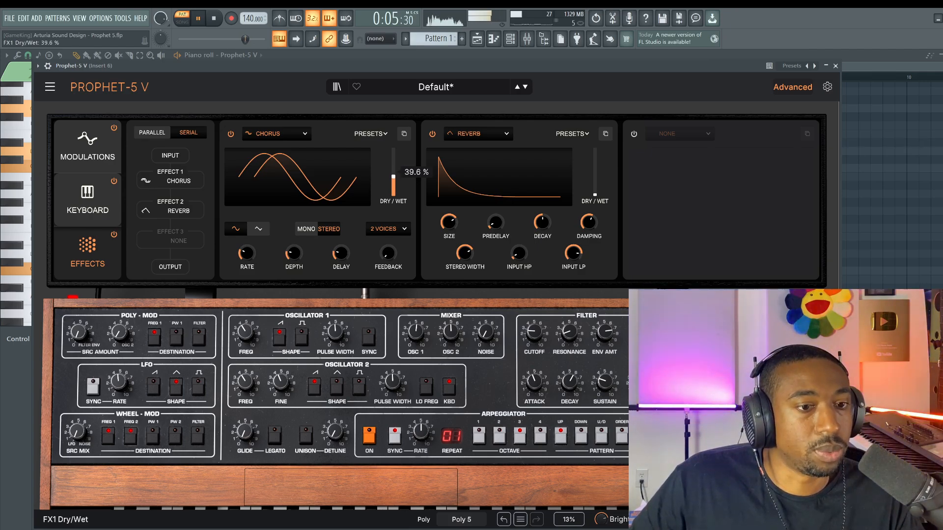
drag(393, 182, 393, 181)
drag(597, 192, 598, 173)
Add a Tape Echo as the third effect at 50.0 % dry/wet, collapse the Advanced section, and stop playback.
click(684, 134)
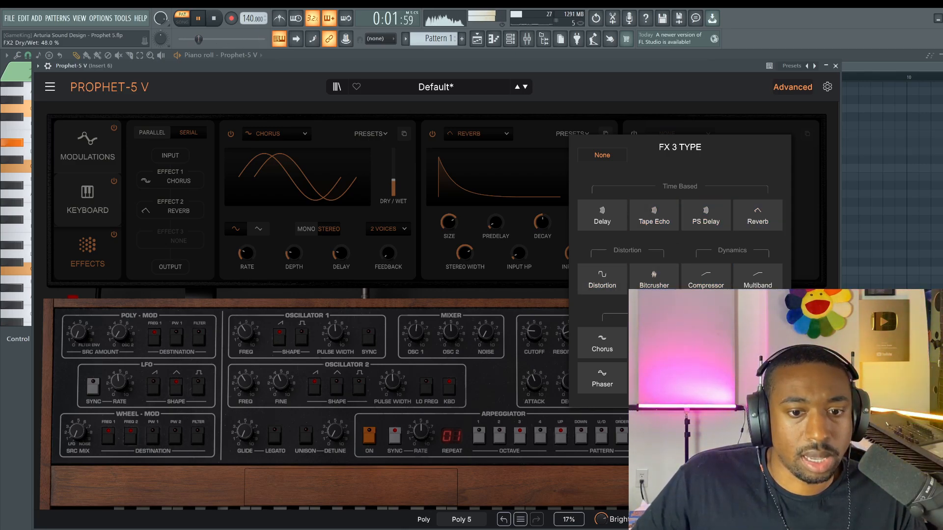
click(660, 215)
drag(796, 187, 796, 172)
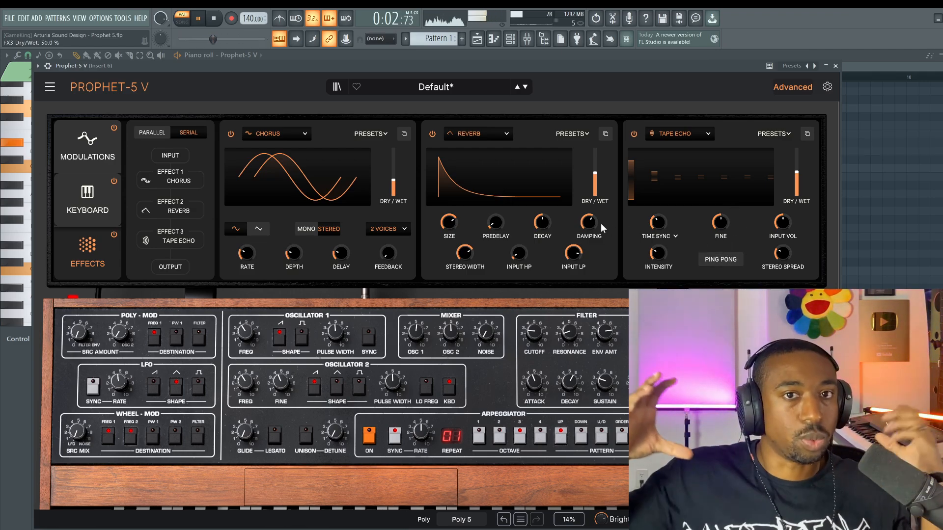
click(795, 84)
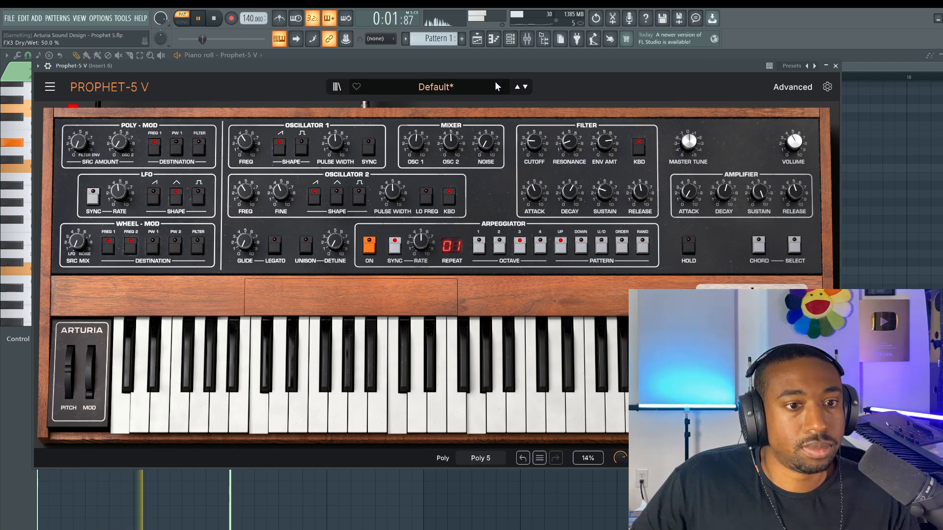
key(space)
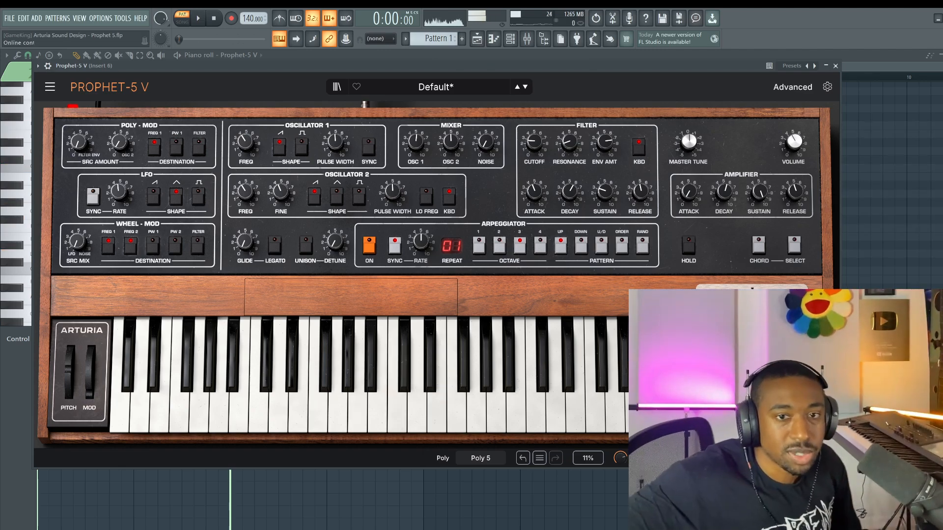
Reopen the effects, lower the Reverb dry/wet, set the Tape Echo dry/wet to 11.6 %, and collapse the Advanced section.
click(793, 87)
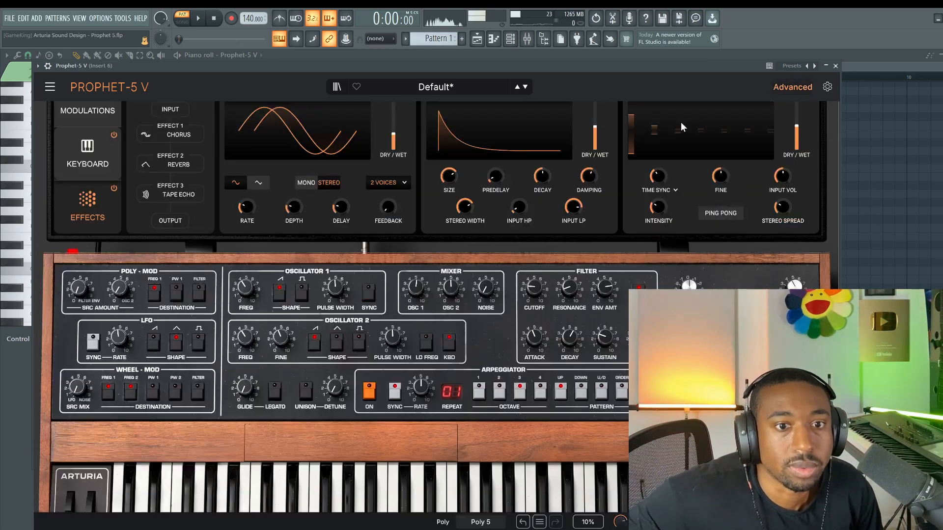
drag(598, 183, 597, 192)
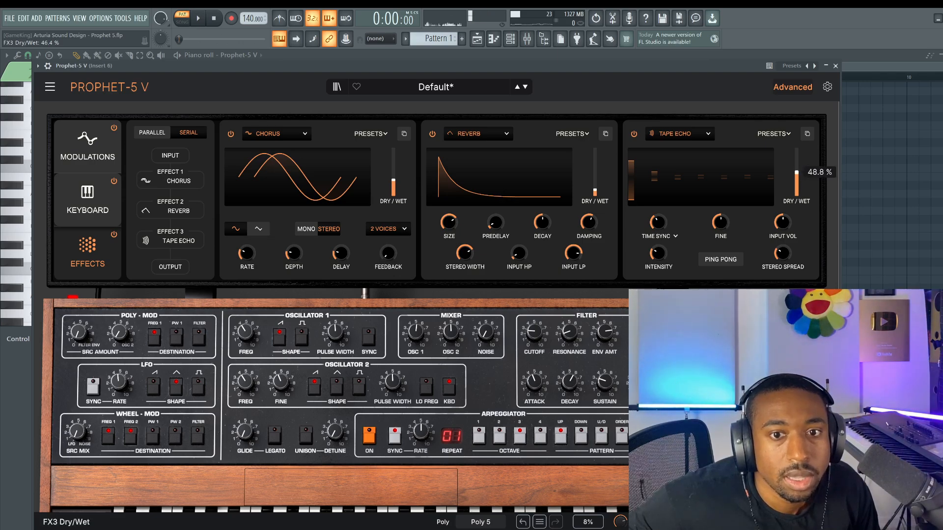
drag(796, 189, 798, 191)
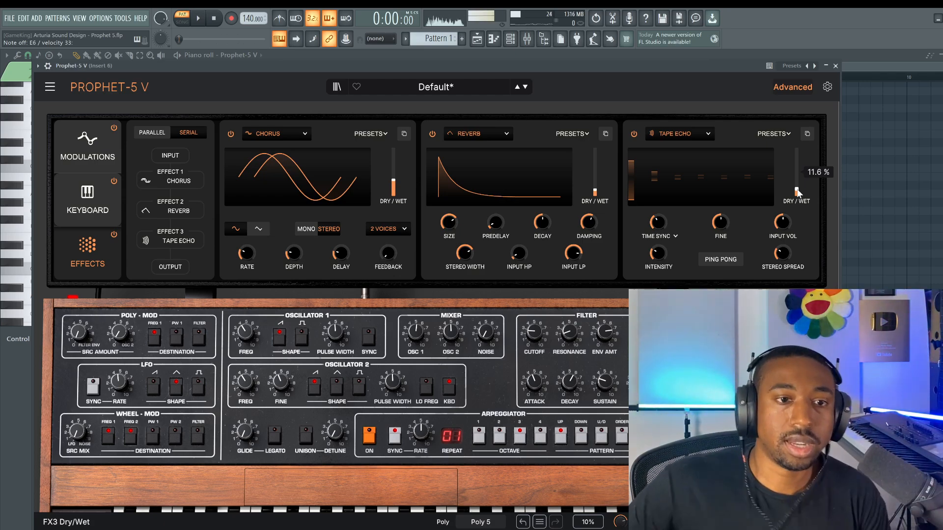
click(783, 86)
Reload the Default preset from the Template category to reset the synth, and close the preset list.
click(430, 87)
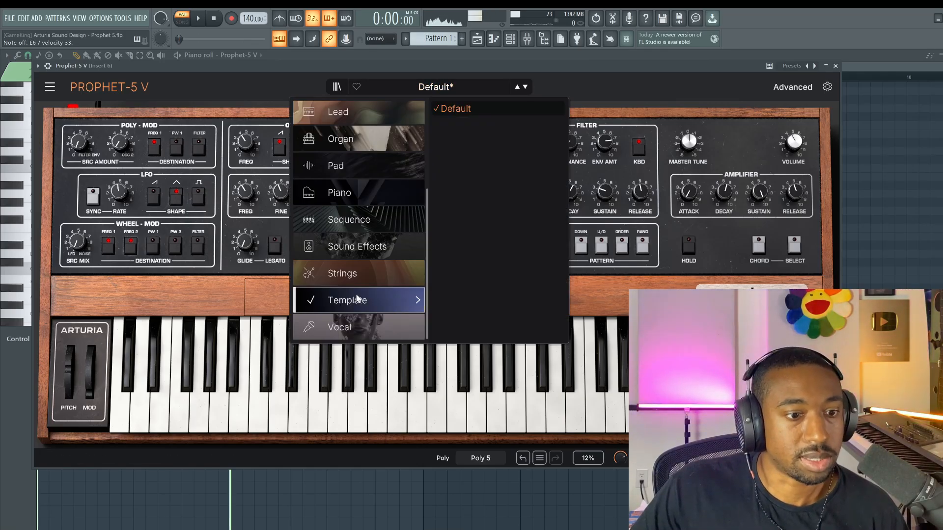
click(463, 107)
click(587, 80)
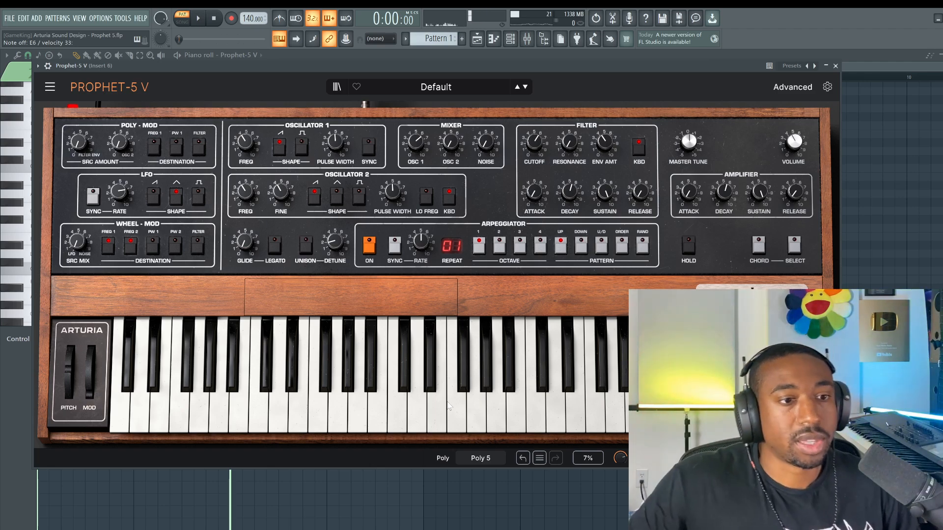
Turn off Oscillator 1's sawtooth, toggle its square wave on and back off, and raise the Oscillator 2 mixer level to about 7.4.
click(280, 146)
click(296, 147)
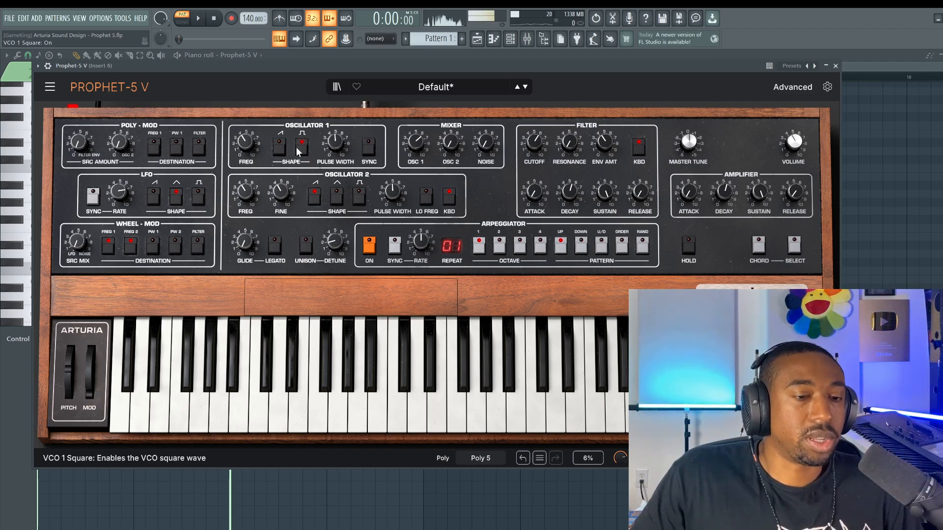
click(296, 147)
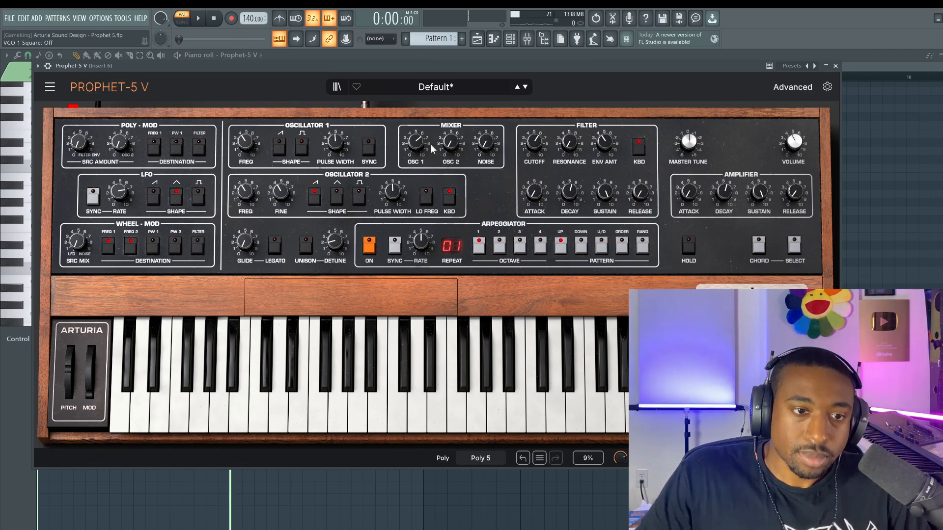
drag(451, 142, 451, 139)
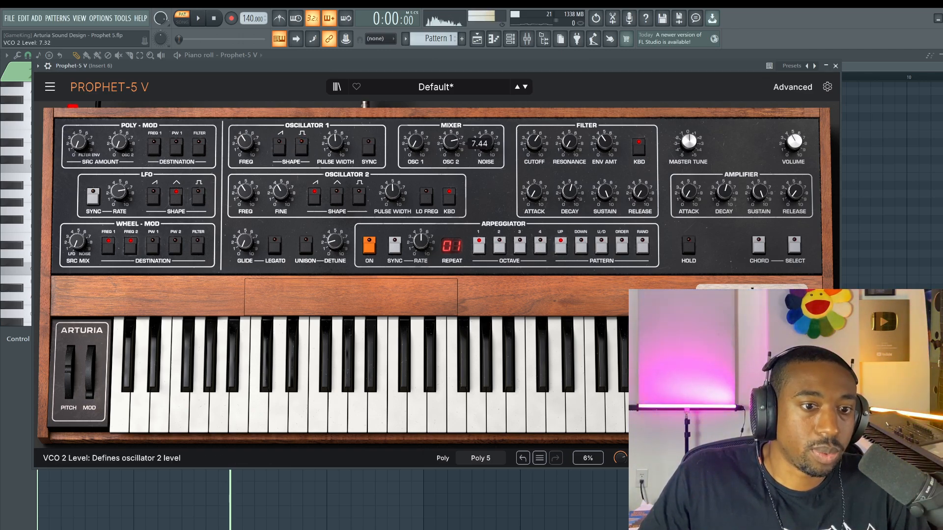
Switch Oscillator 2 from sawtooth to triangle and play the pattern briefly to audition it.
click(337, 194)
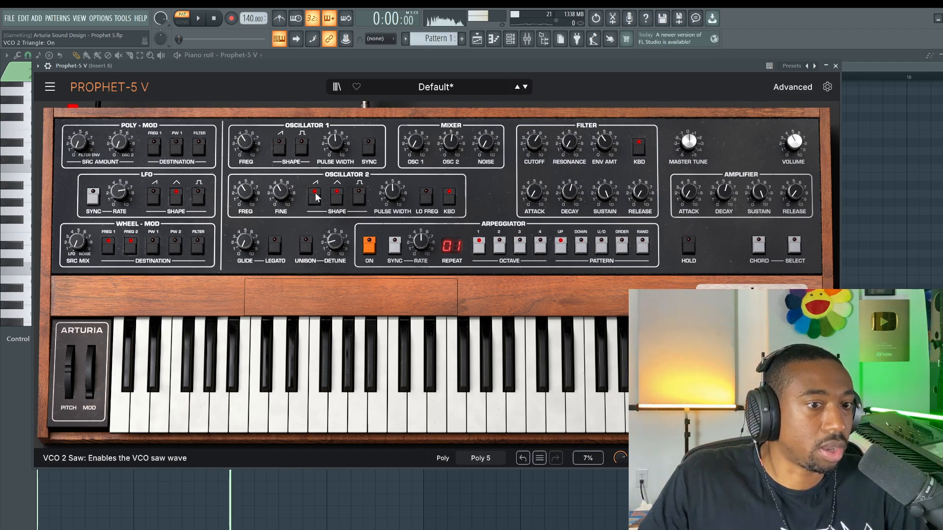
click(314, 195)
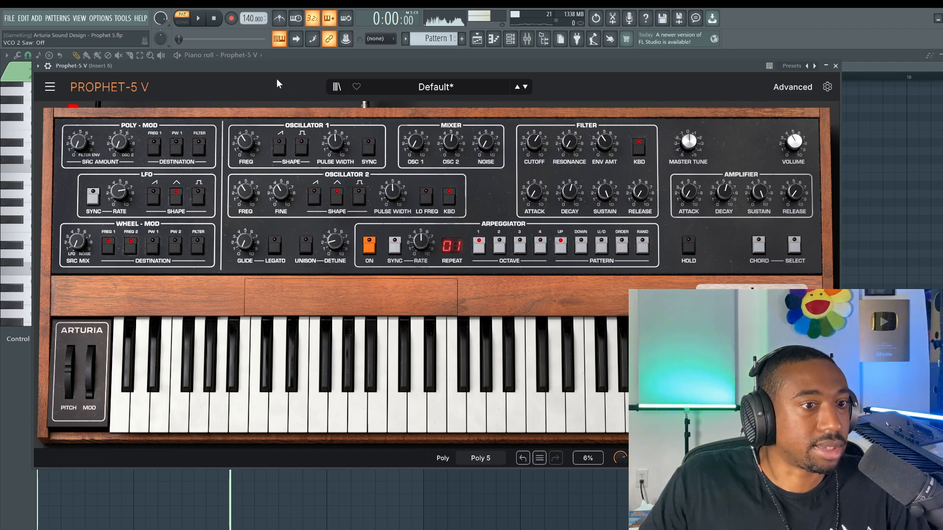
key(space)
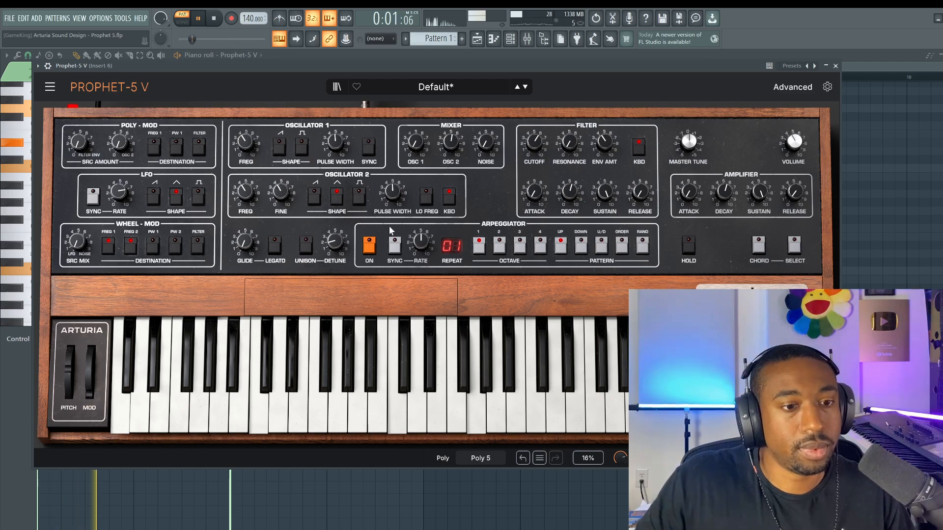
key(space)
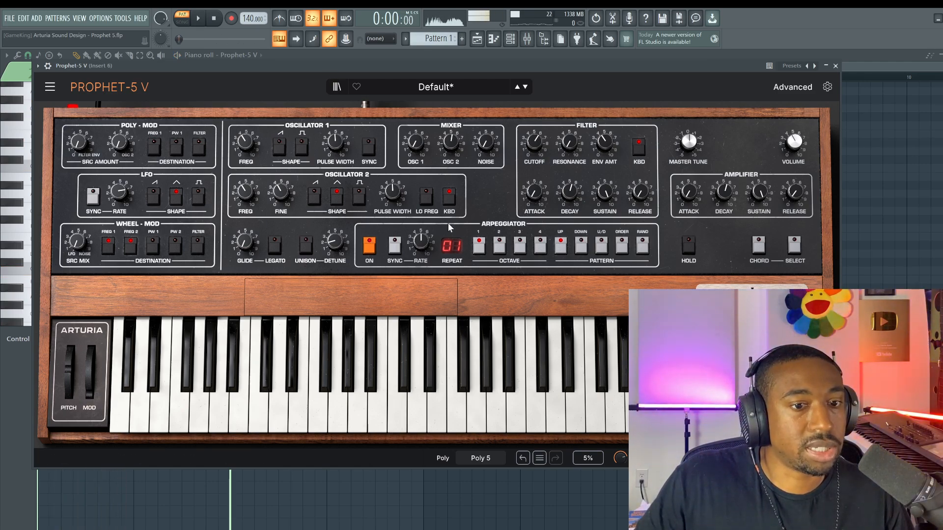
Set the arpeggiator to 3 octaves, start playback, and check the arpeggiator sync types, leaving Hertz selected.
click(520, 244)
key(space)
click(394, 246)
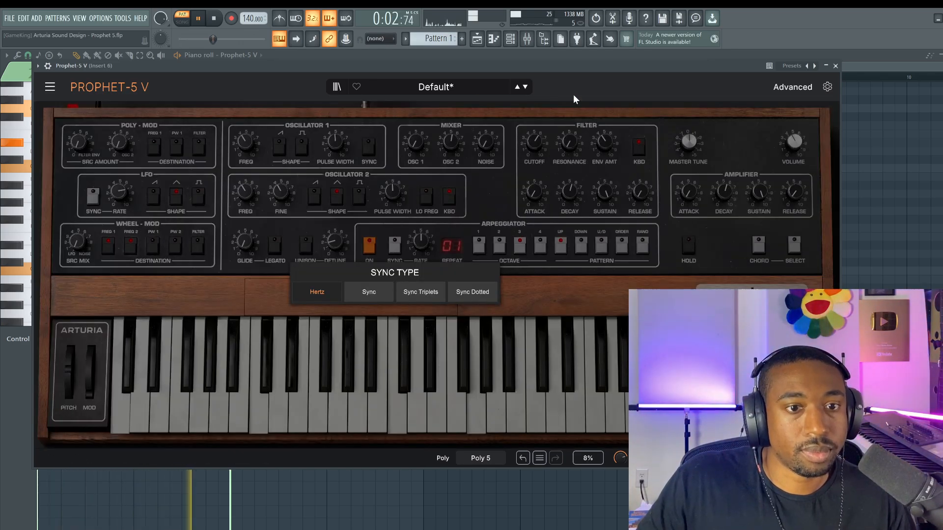
click(543, 301)
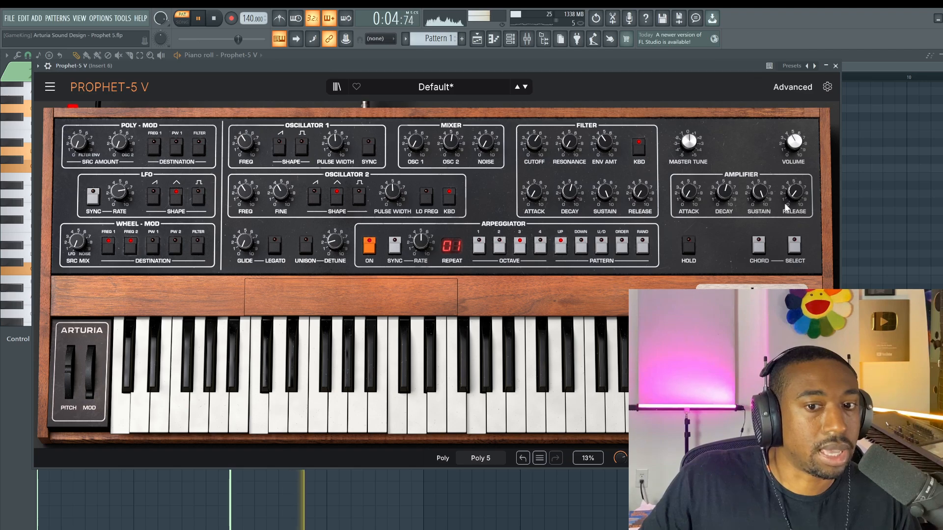
Raise the amplifier release, set its sustain to 0, adjust its decay, and raise the master volume to -3.55 dB.
drag(794, 194, 794, 142)
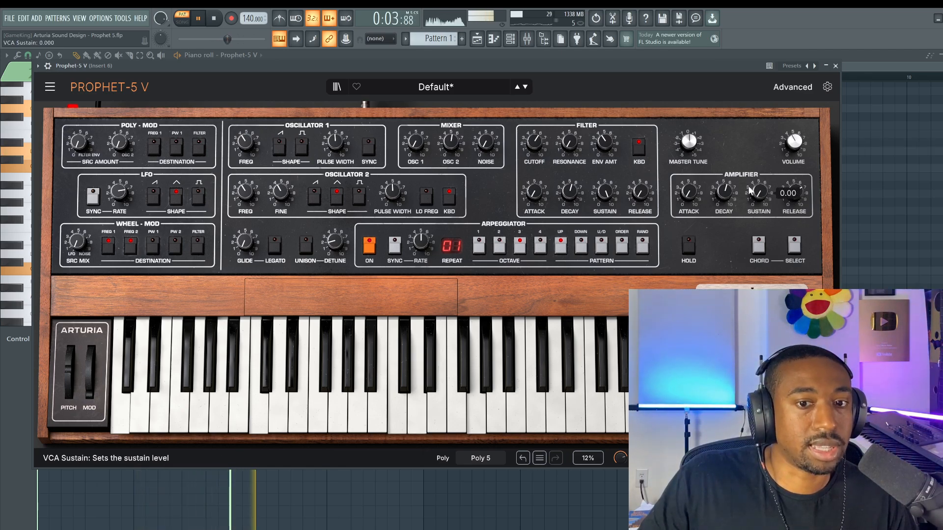
drag(725, 194, 725, 198)
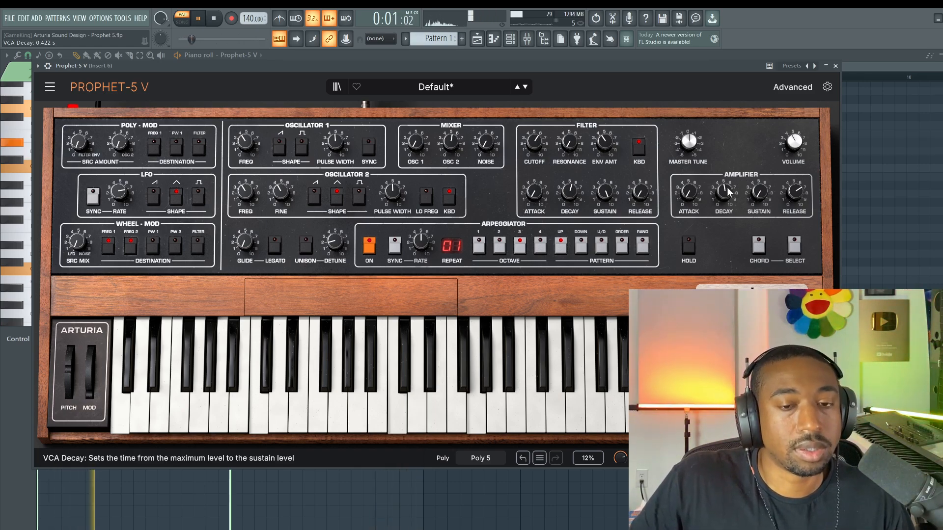
drag(725, 193, 725, 190)
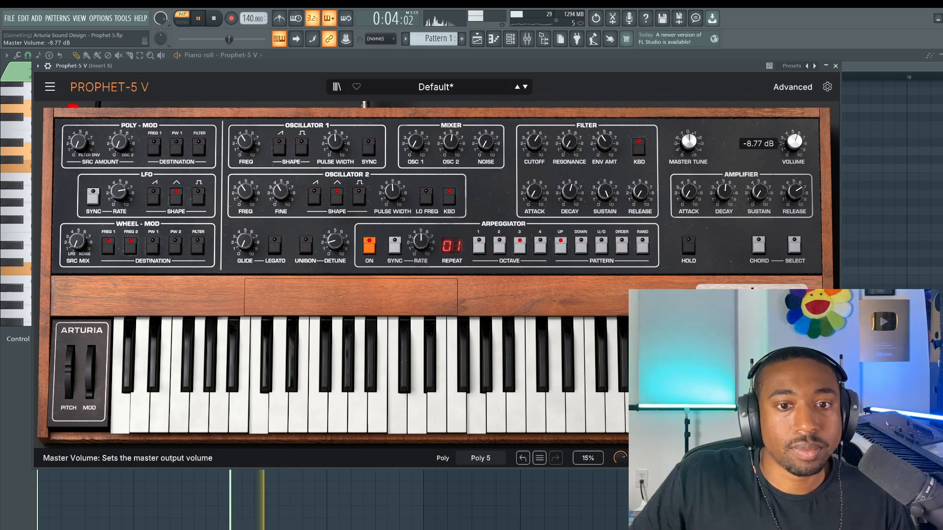
drag(794, 143, 794, 115)
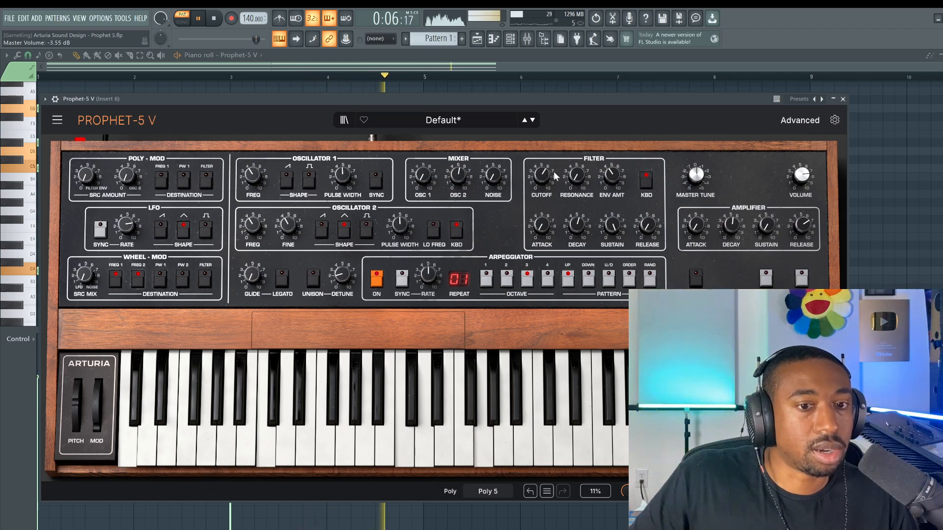
Lower the filter cutoff to 51.8 Hz, turn off filter key follow, and raise the filter envelope amount.
mouse_move(541, 175)
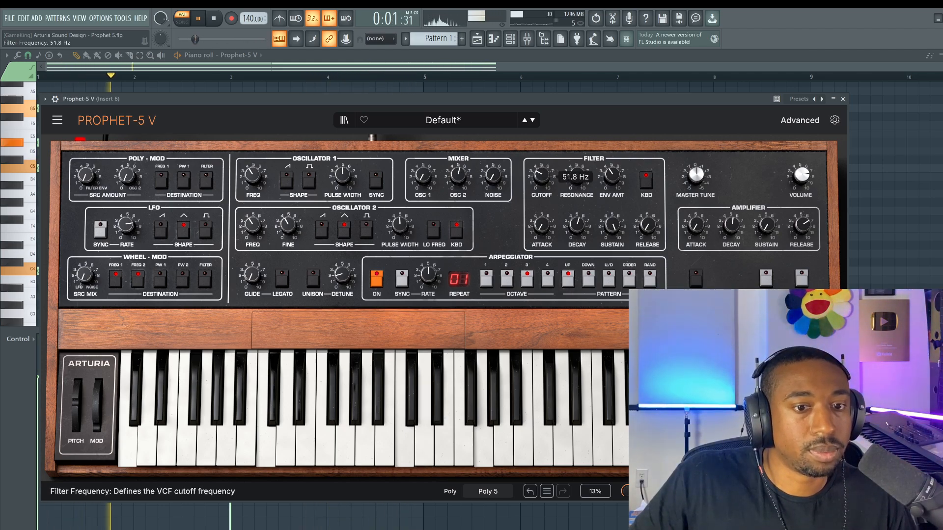
click(646, 180)
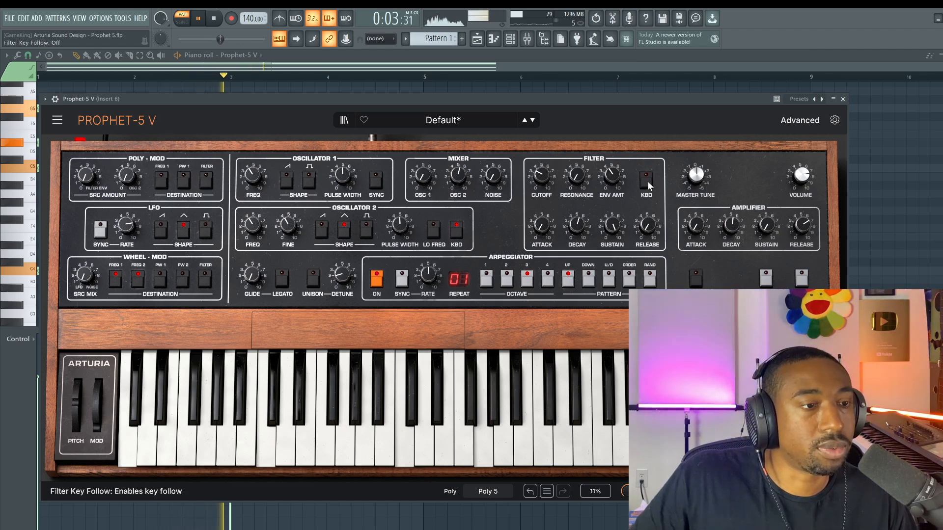
drag(611, 182, 611, 172)
Set the filter release to 0.431 s, decay to 1.00 s and cutoff to 117 Hz, and raise the envelope amount further.
drag(647, 226, 647, 235)
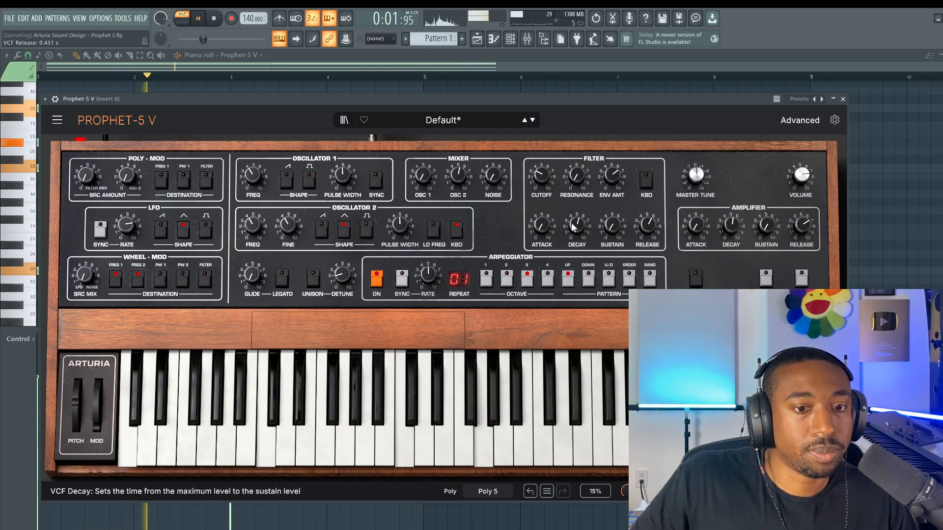
drag(573, 226, 573, 231)
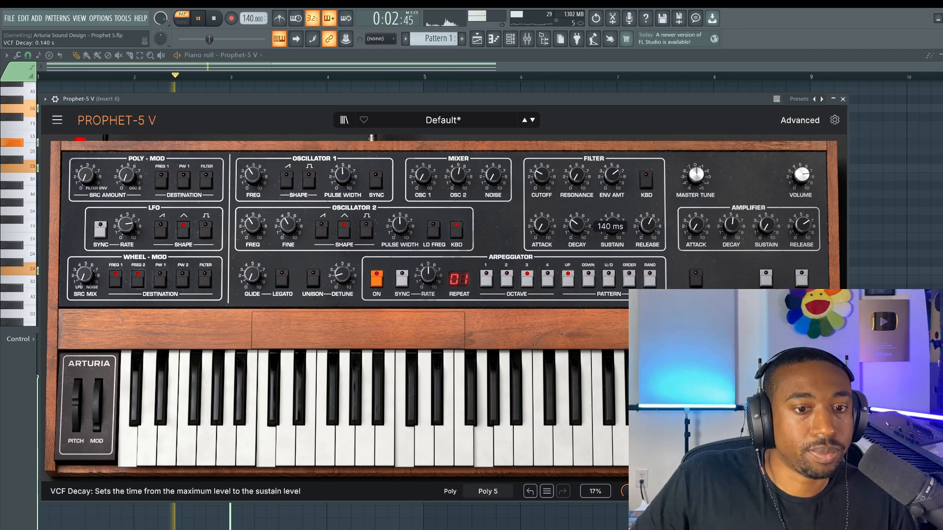
mouse_move(539, 180)
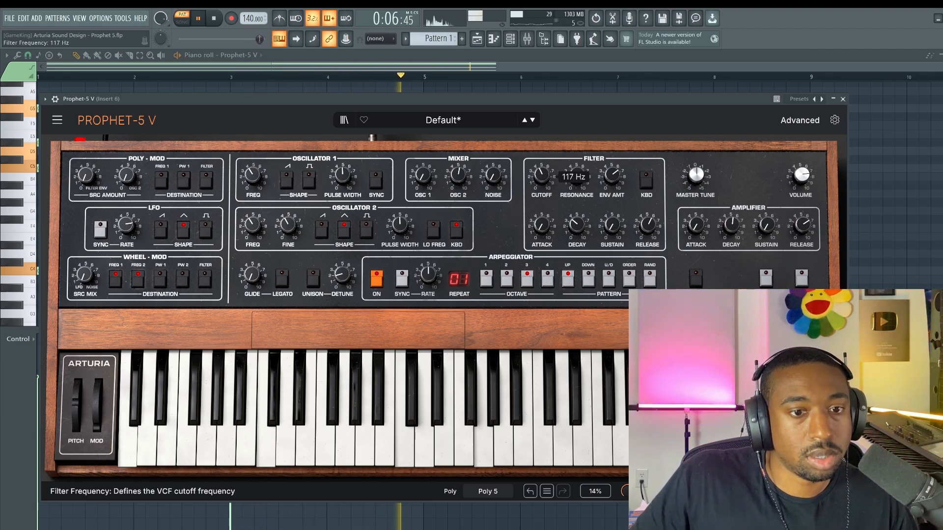
drag(576, 226, 576, 220)
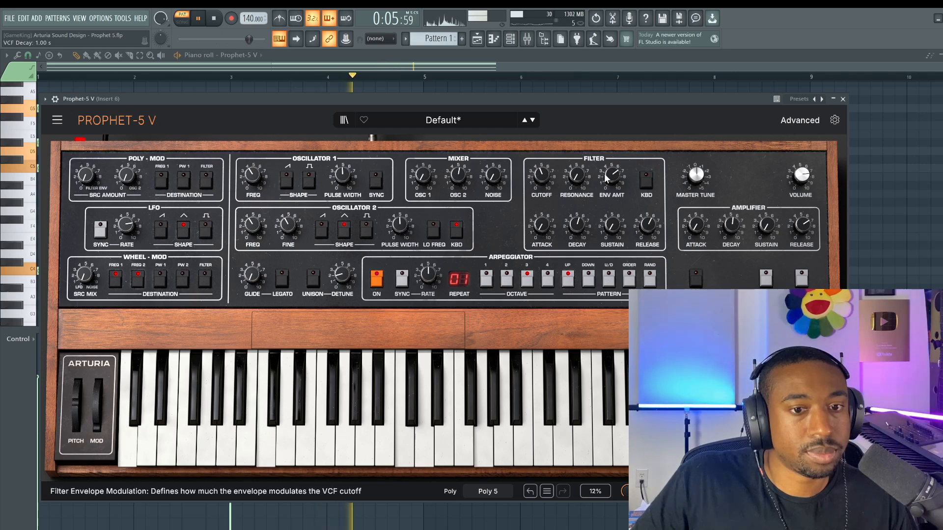
drag(607, 177, 607, 156)
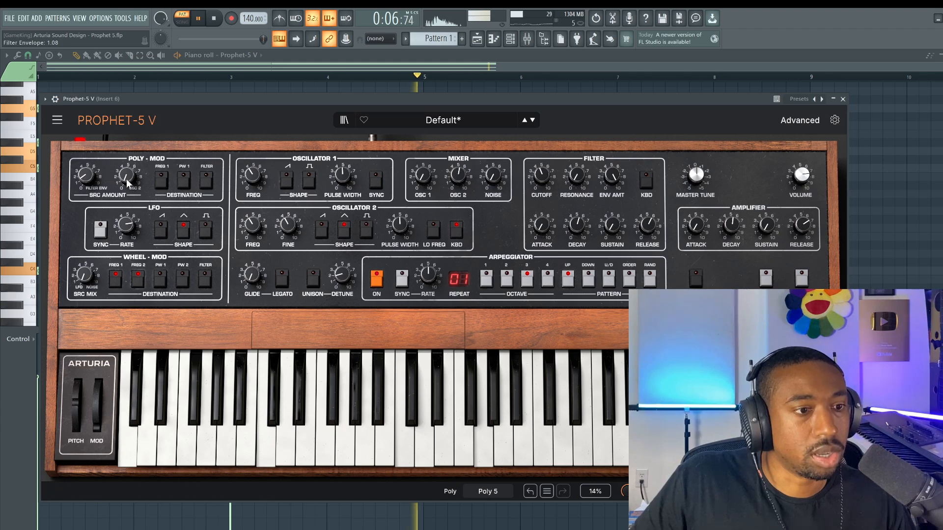
Route Poly-Mod to Freq 1 with filter envelope amount 2.28, set the Oscillator 1 mixer level to 1.92, and enable its square wave.
click(162, 181)
drag(87, 180, 87, 170)
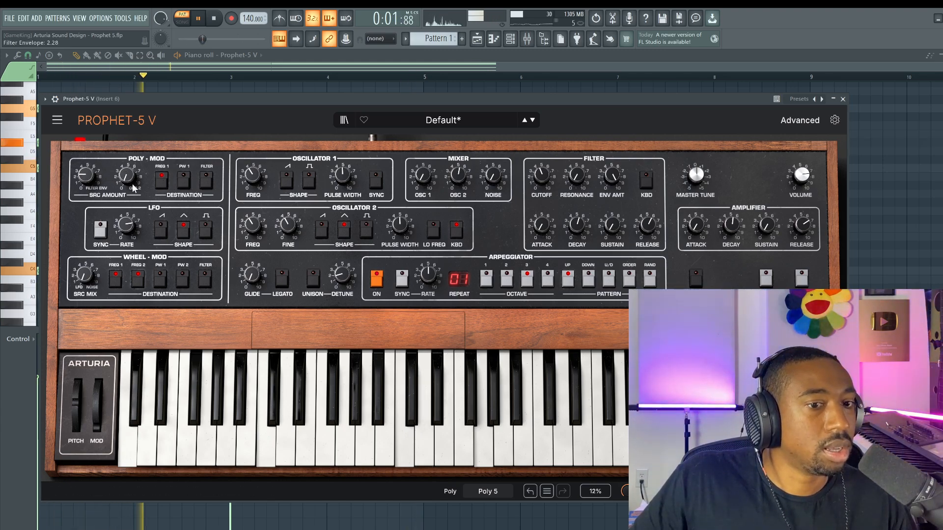
mouse_move(417, 185)
mouse_down()
mouse_move(416, 176)
mouse_move(422, 189)
mouse_move(414, 177)
mouse_up()
click(310, 179)
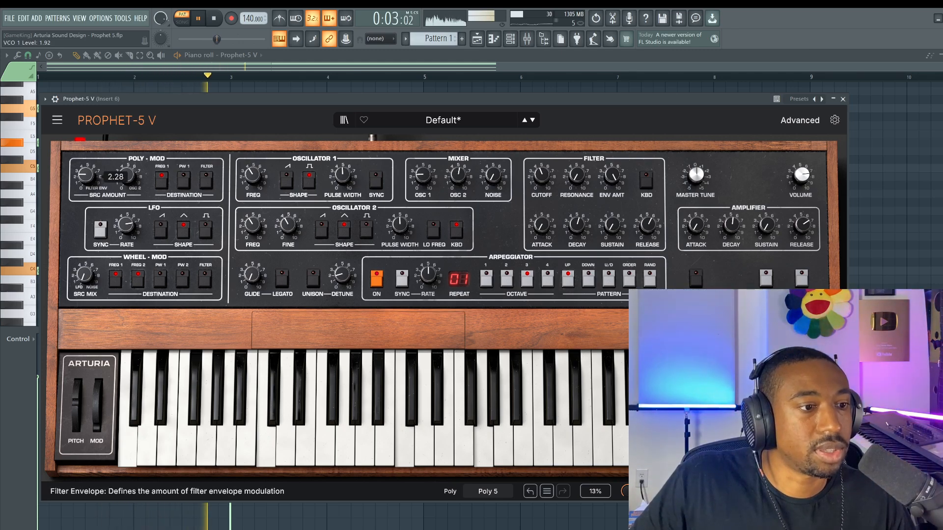
Set the filter decay to 0.163 s and lower the Poly-Mod filter envelope amount to 2.04.
drag(85, 175, 85, 178)
drag(577, 225, 576, 228)
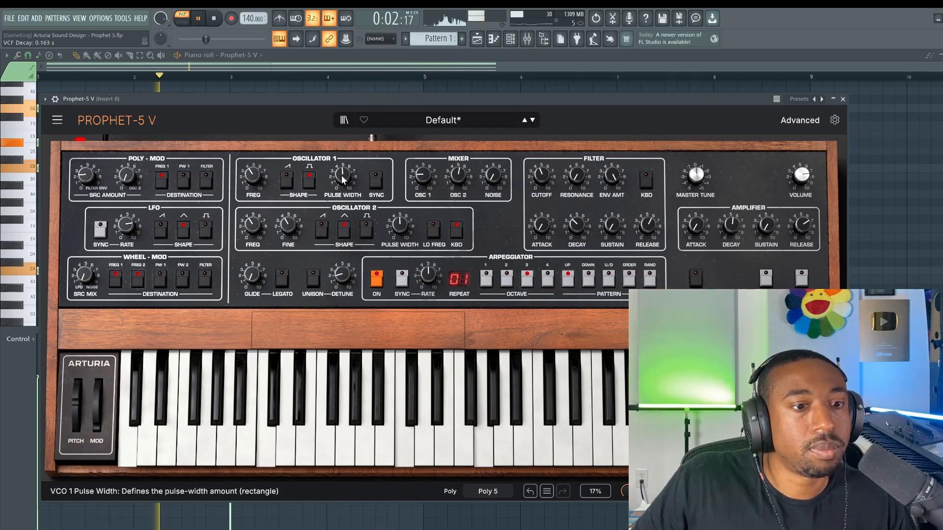
drag(85, 175, 85, 180)
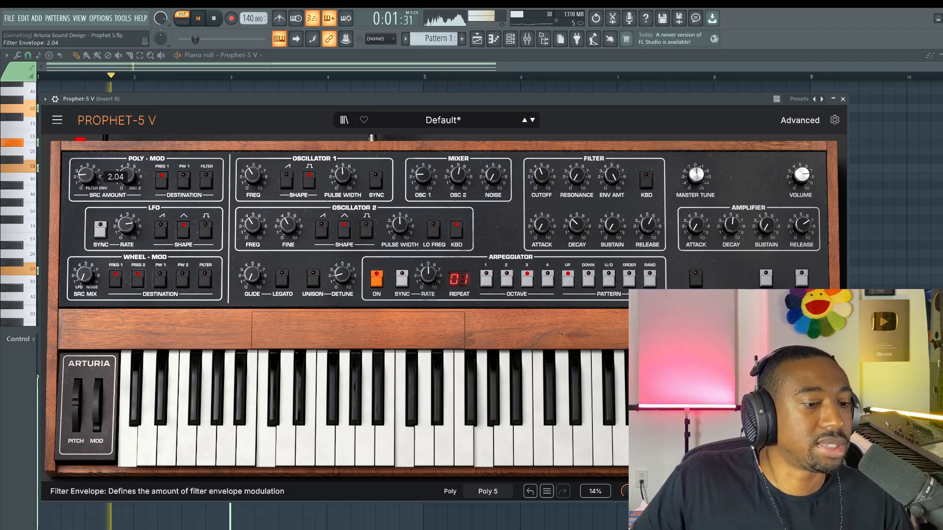
Restart playback, shorten the filter decay to 0.031 s, and raise the filter cutoff.
key(space)
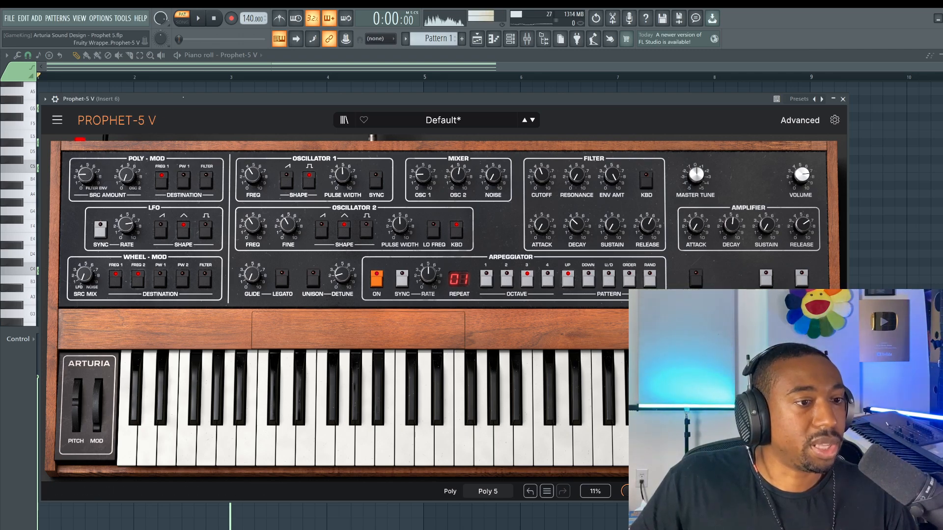
key(space)
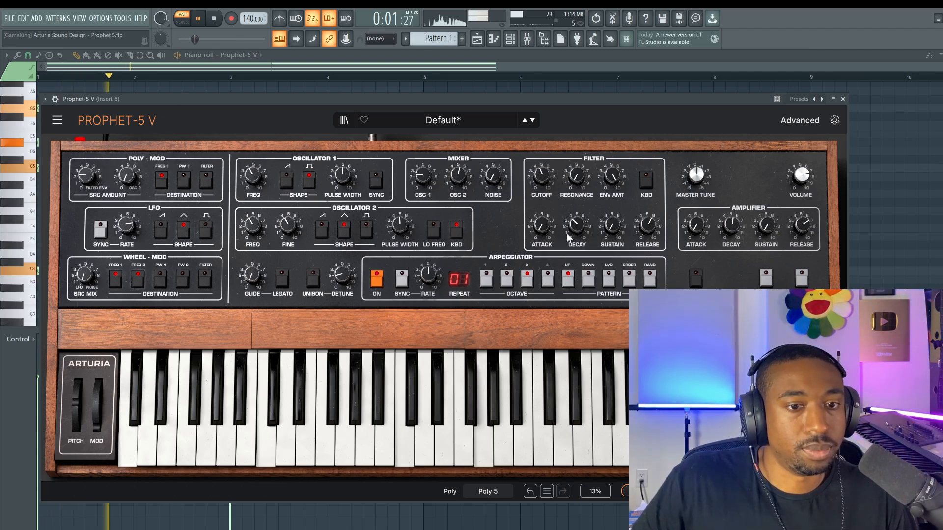
drag(569, 238, 568, 238)
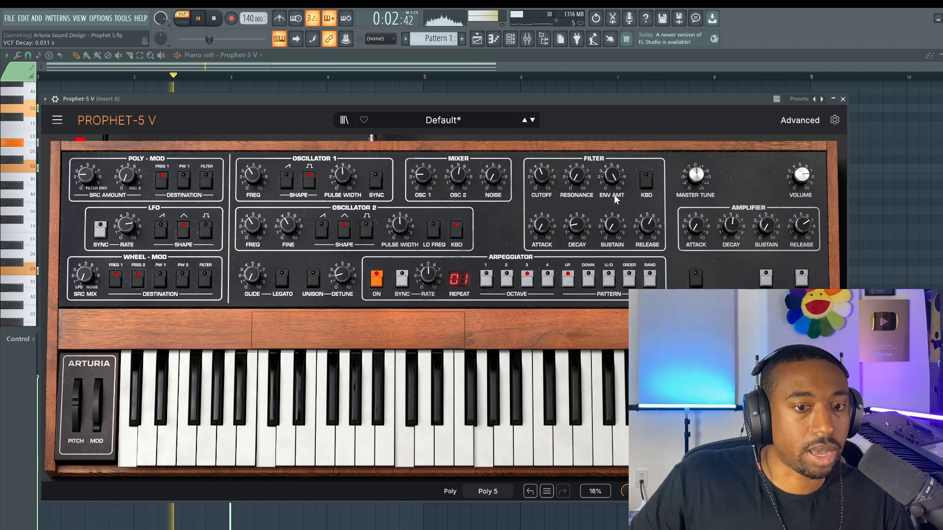
drag(541, 175, 542, 150)
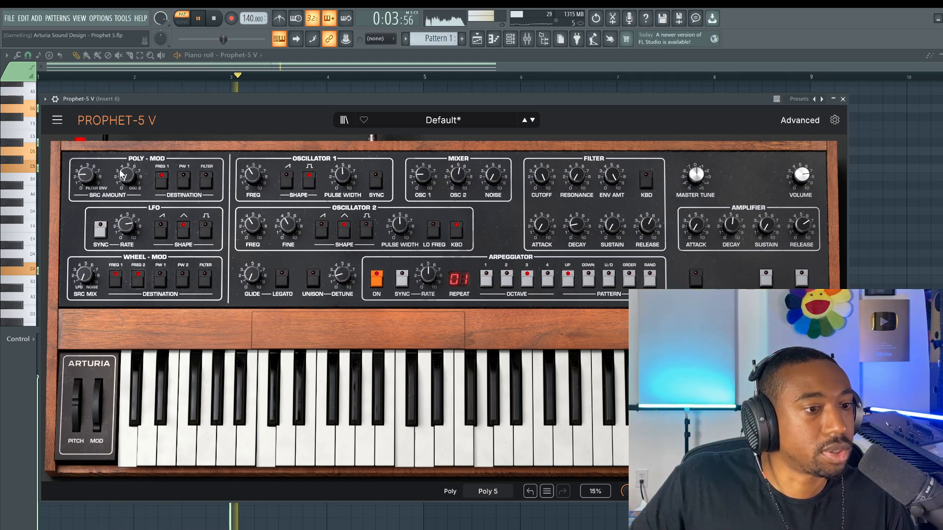
Raise the Poly-Mod Oscillator 2 amount to 6.96, and try Oscillator 1's sawtooth before returning it to square.
drag(126, 174, 126, 150)
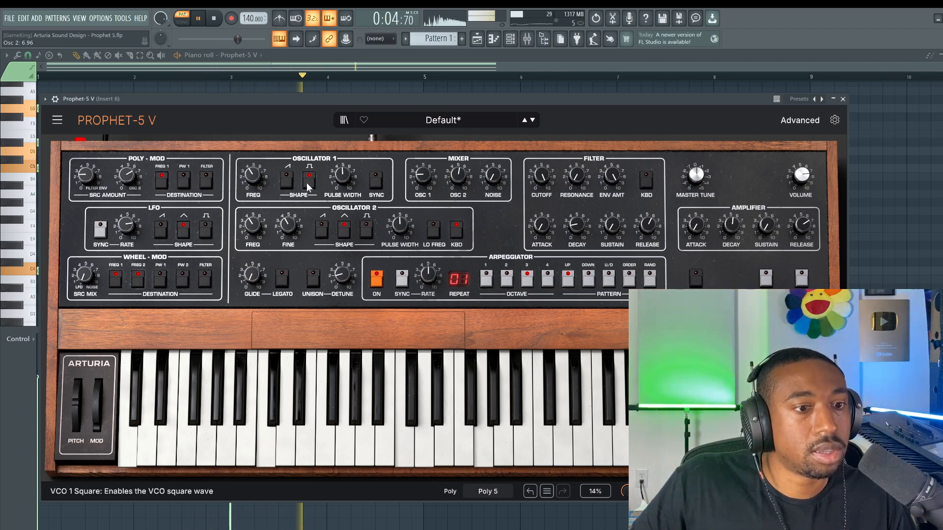
click(287, 182)
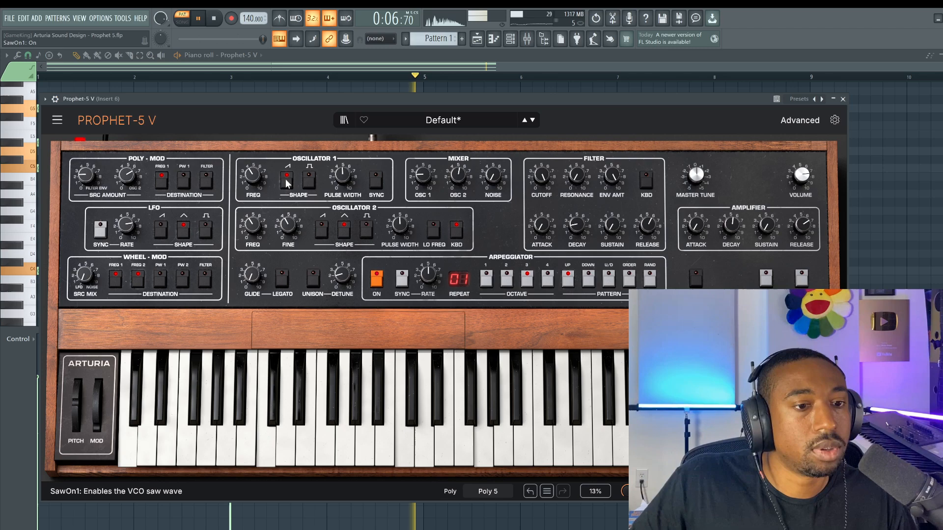
click(287, 181)
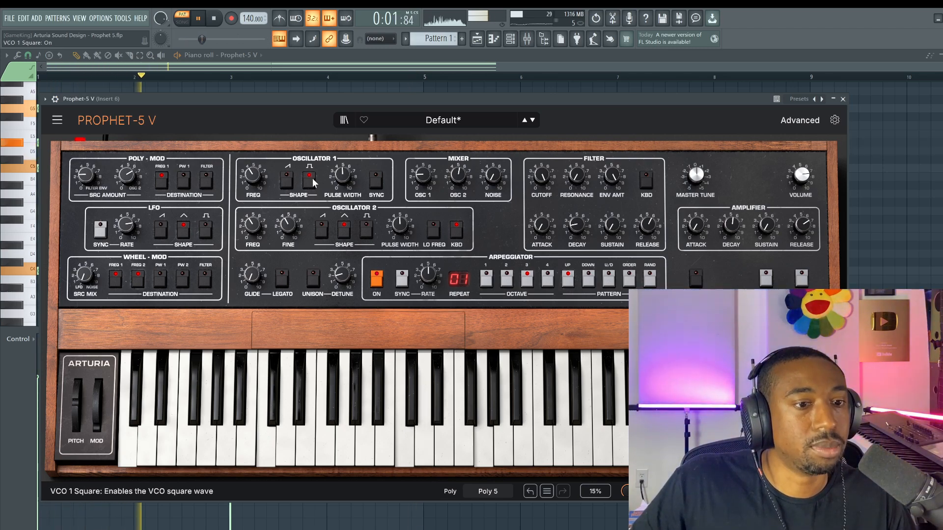
Enable hard sync on Oscillator 1 and set its pulse width to 82.4 %.
mouse_move(343, 176)
mouse_down()
mouse_move(343, 196)
mouse_move(343, 170)
mouse_move(345, 182)
mouse_up()
click(376, 182)
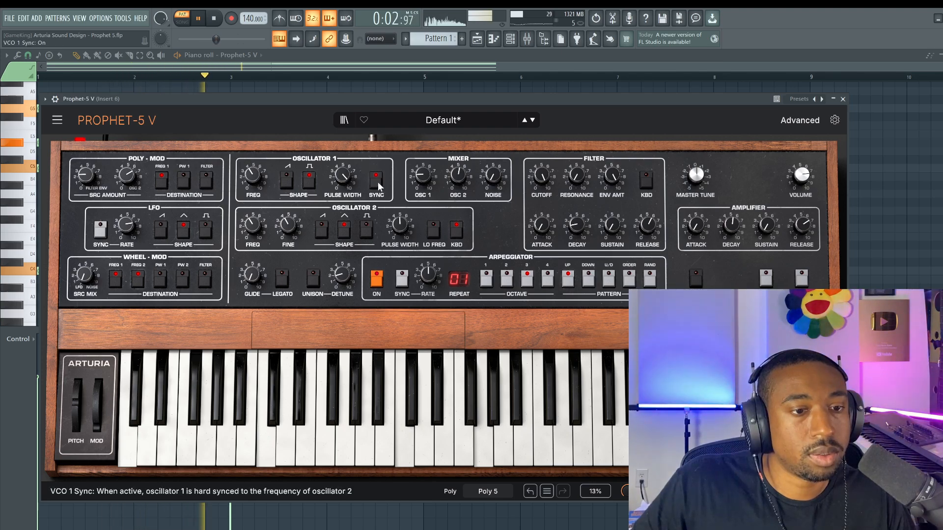
drag(351, 185, 349, 146)
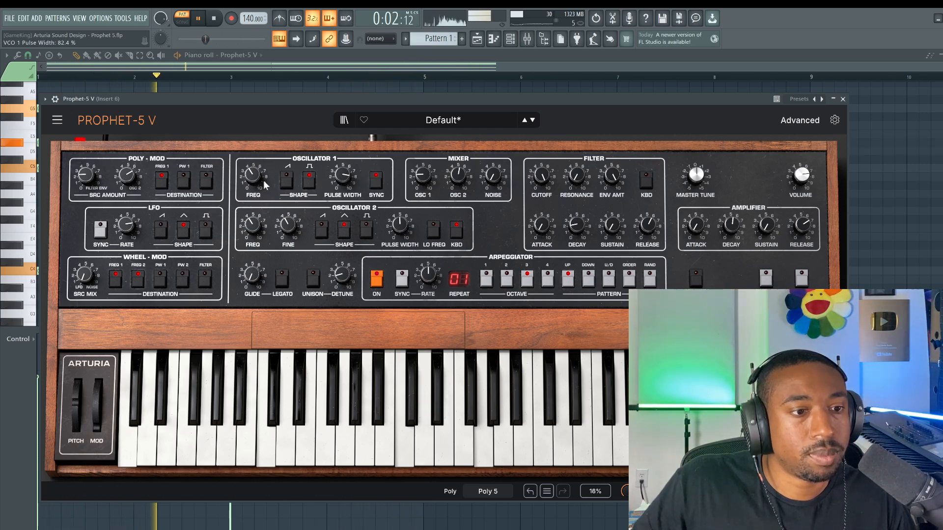
Try Oscillator 2's frequency at 12 semitones, and set it to -12 semitones.
mouse_move(257, 219)
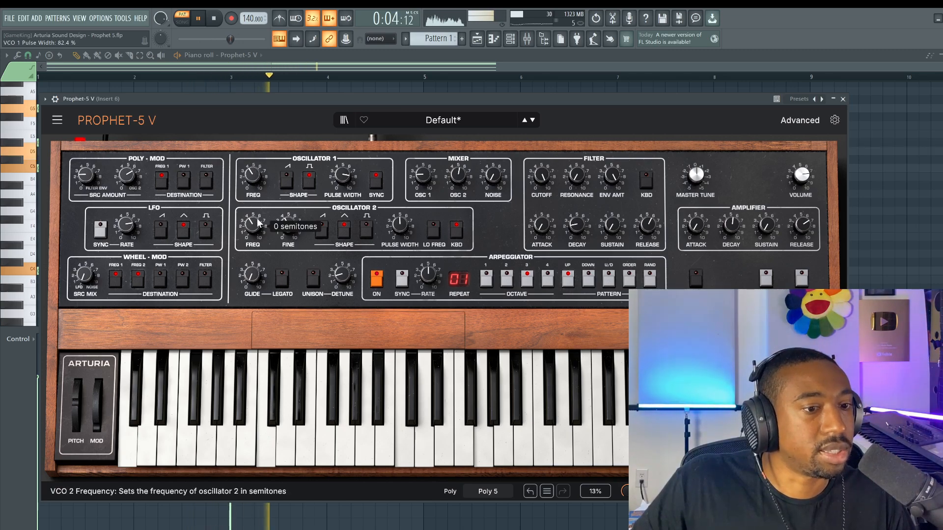
drag(257, 219, 260, 195)
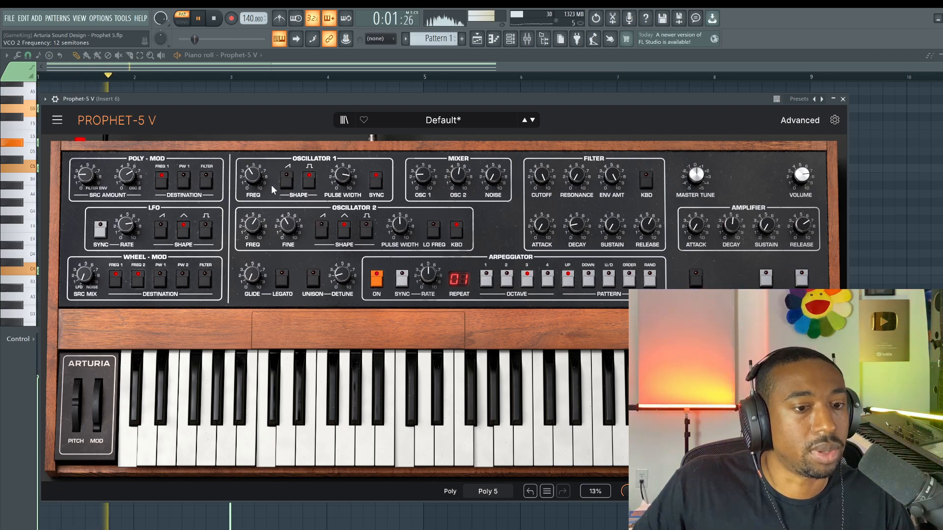
mouse_move(253, 179)
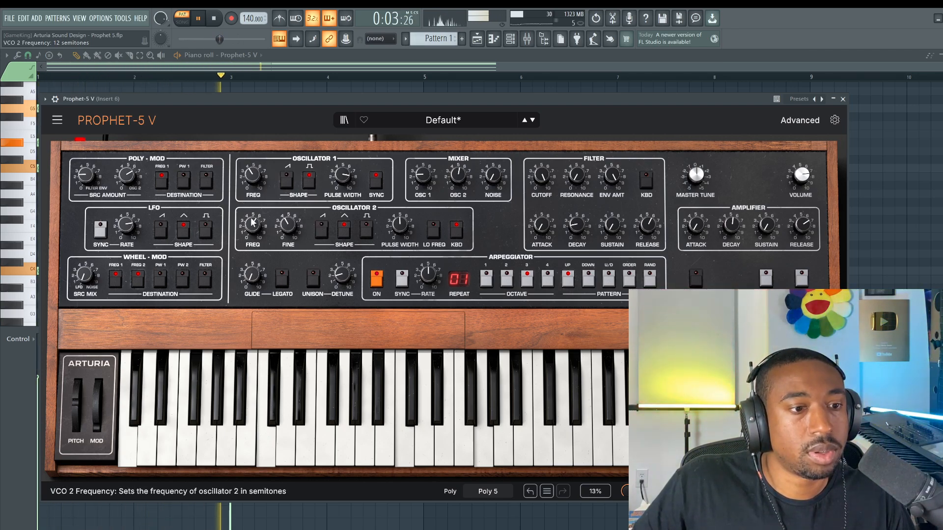
drag(252, 223, 252, 240)
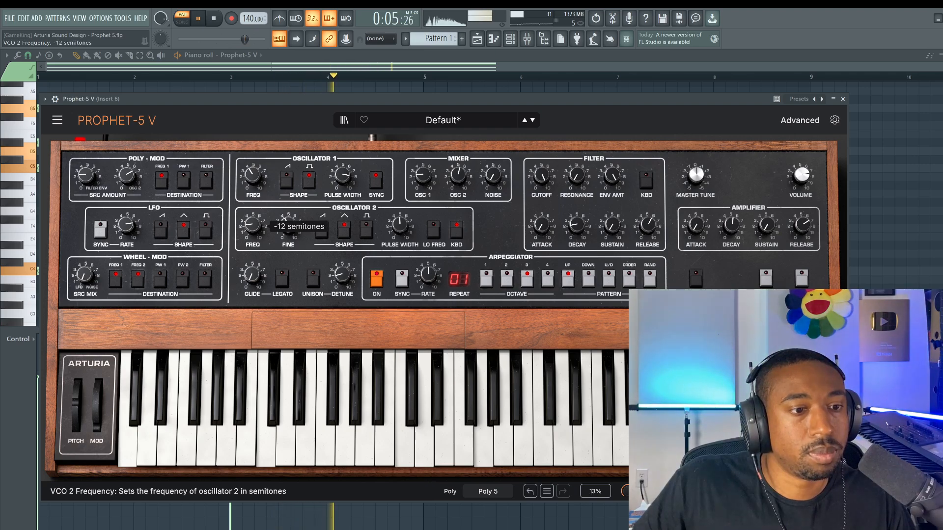
mouse_move(255, 181)
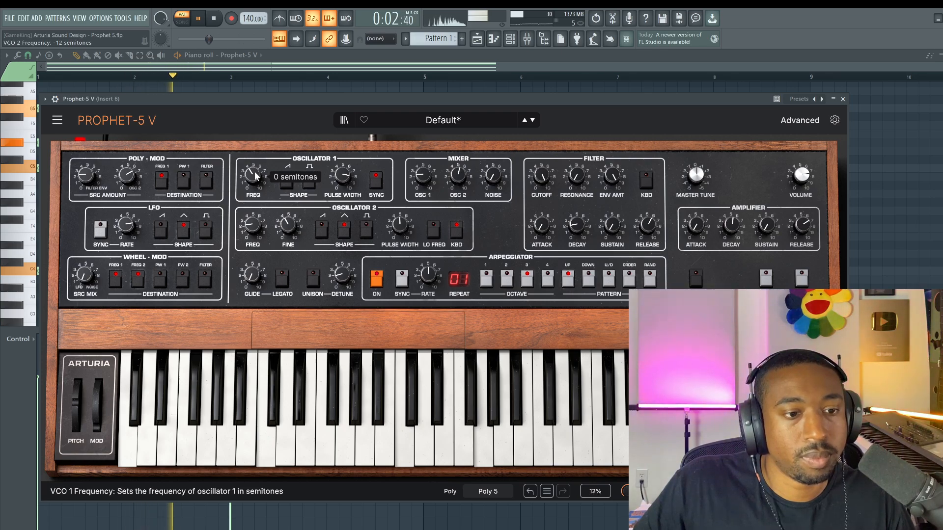
Set Oscillator 1's frequency to 12 semitones, and try Oscillator 2's frequency at 1 and 2 semitones before setting it to 0.
drag(255, 177, 255, 165)
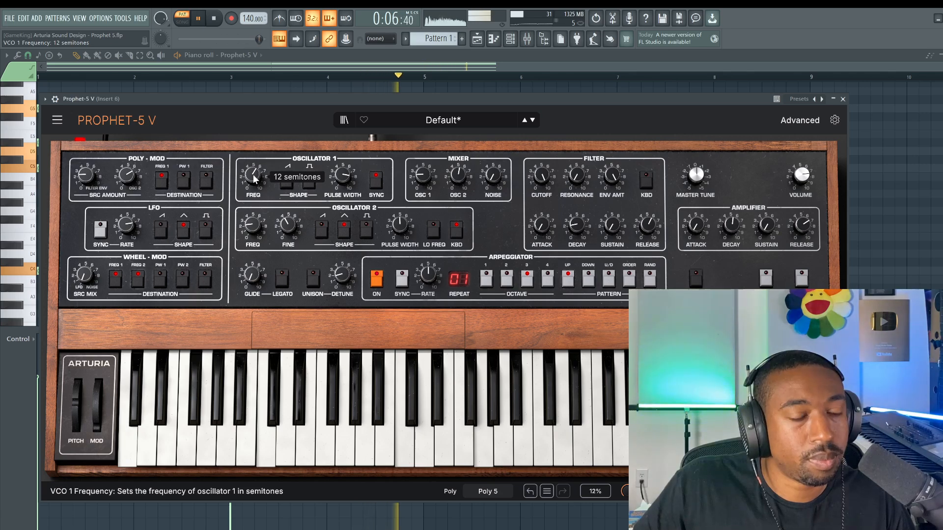
mouse_move(255, 226)
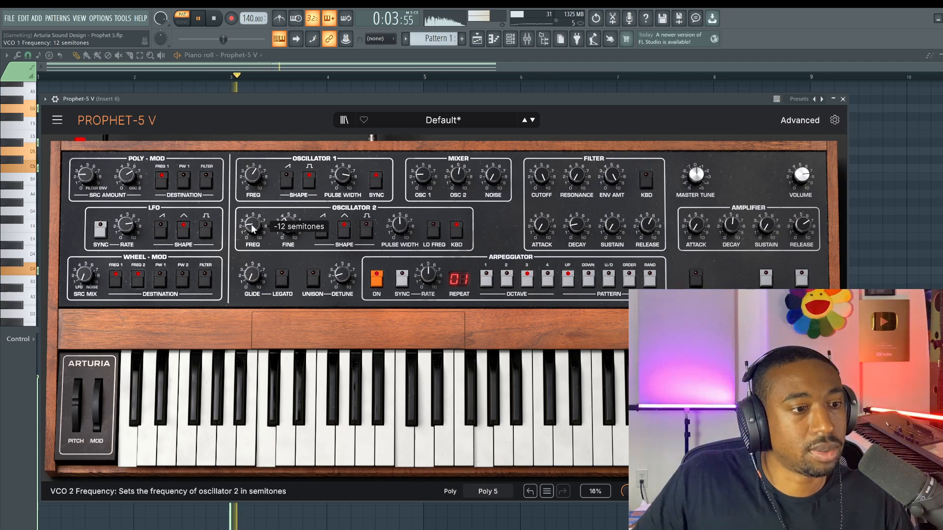
drag(252, 227, 252, 229)
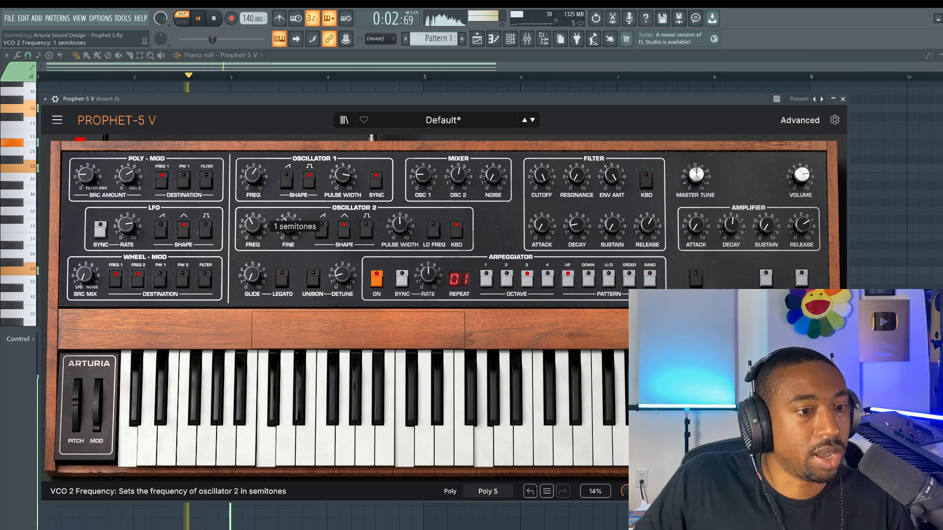
drag(255, 230, 255, 229)
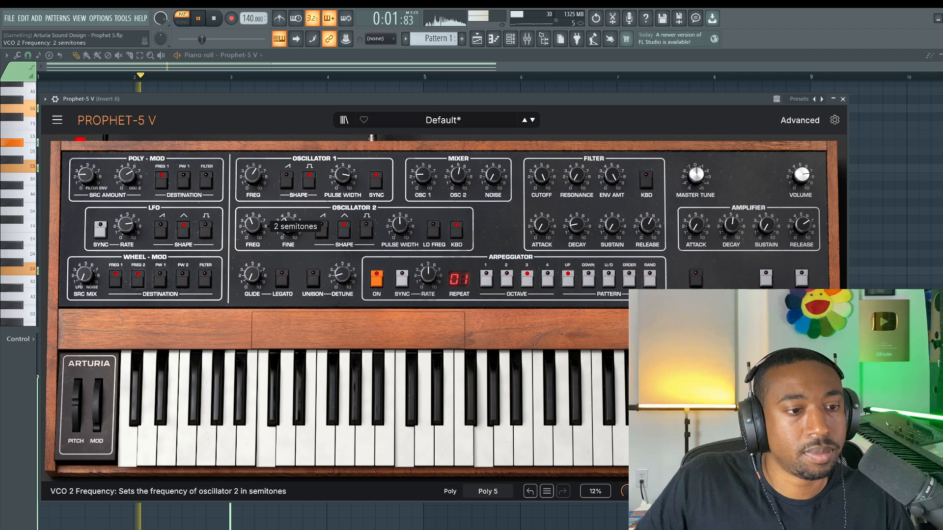
drag(254, 228, 255, 230)
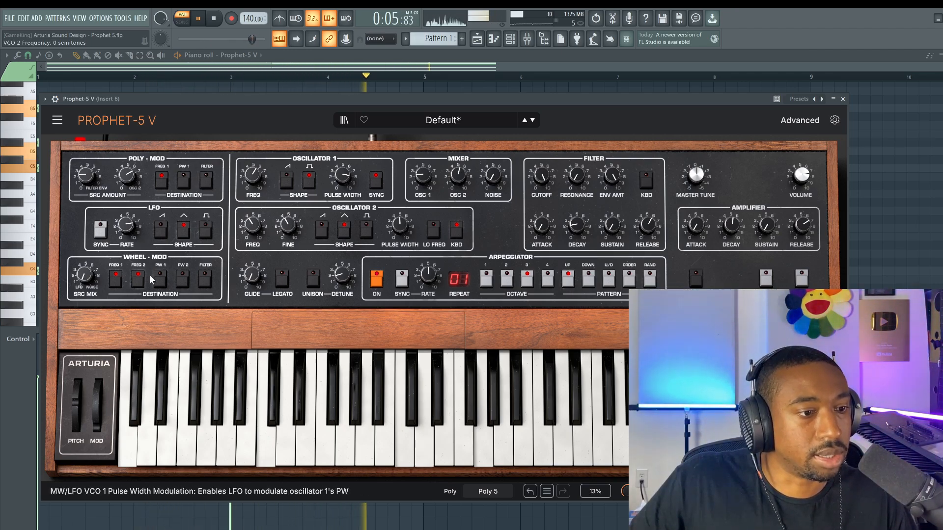
Raise the mod wheel to 0.108, and set the chorus effect's dry/wet mix to 15.6 %.
drag(97, 404, 98, 398)
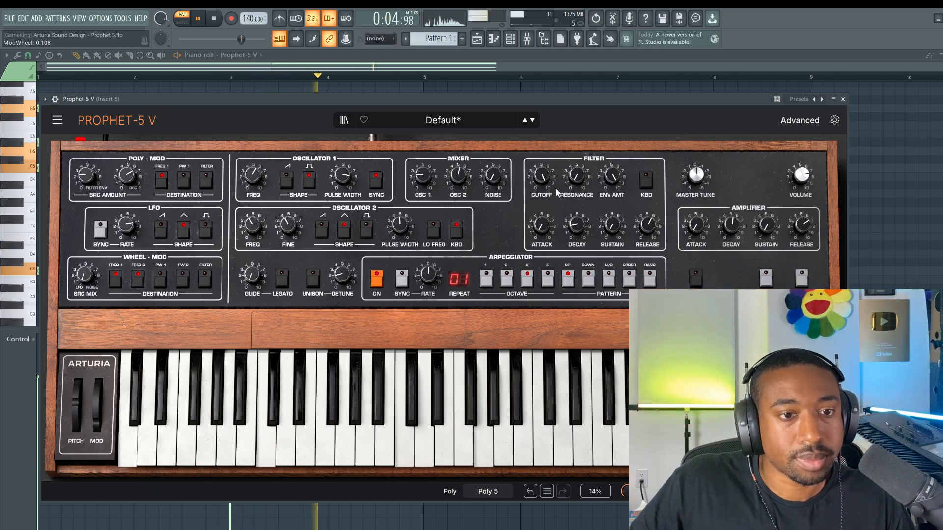
click(800, 120)
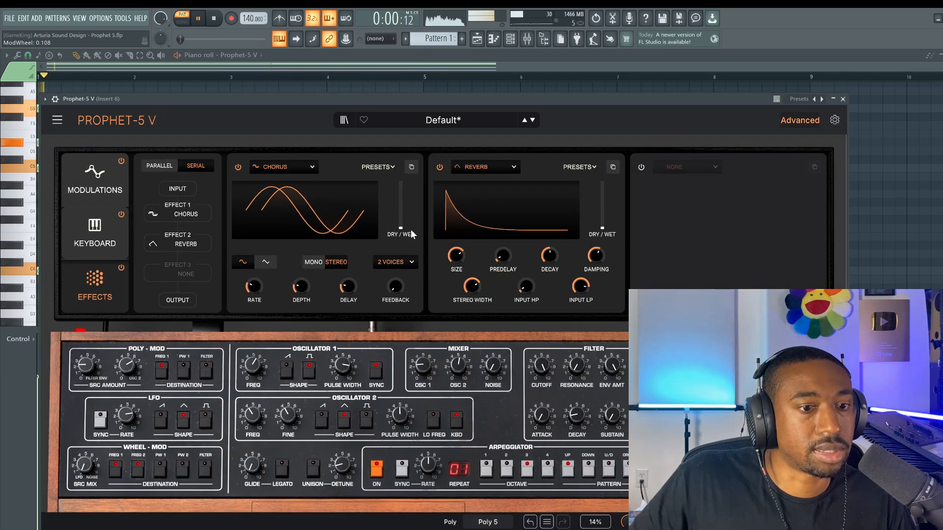
drag(401, 221, 402, 224)
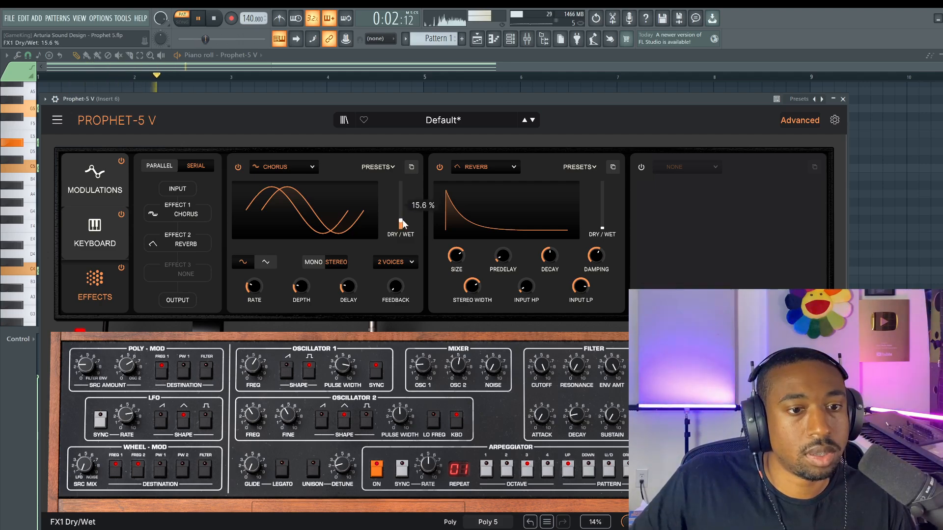
Load Distortion into the empty third effect slot and lower its dry/wet mix to 66.8 %.
click(686, 167)
click(609, 314)
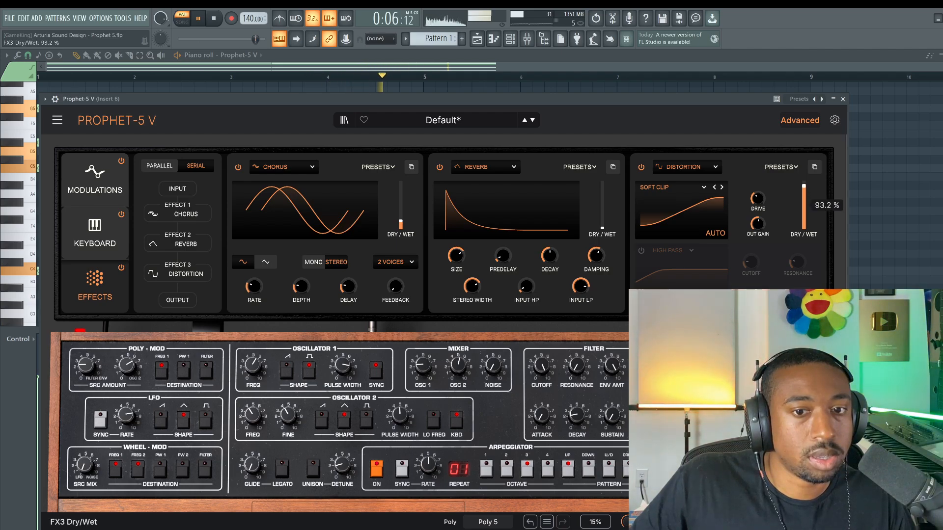
drag(804, 189, 805, 197)
Audition the distortion algorithms through Tape to Asymmetrical, and lower the distortion's dry/wet mix to 36.8 %.
click(722, 188)
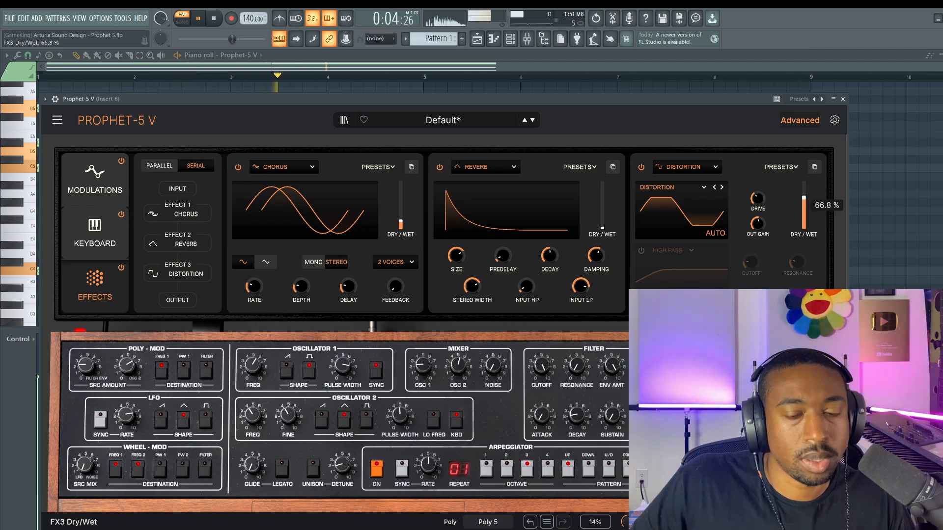
click(722, 188)
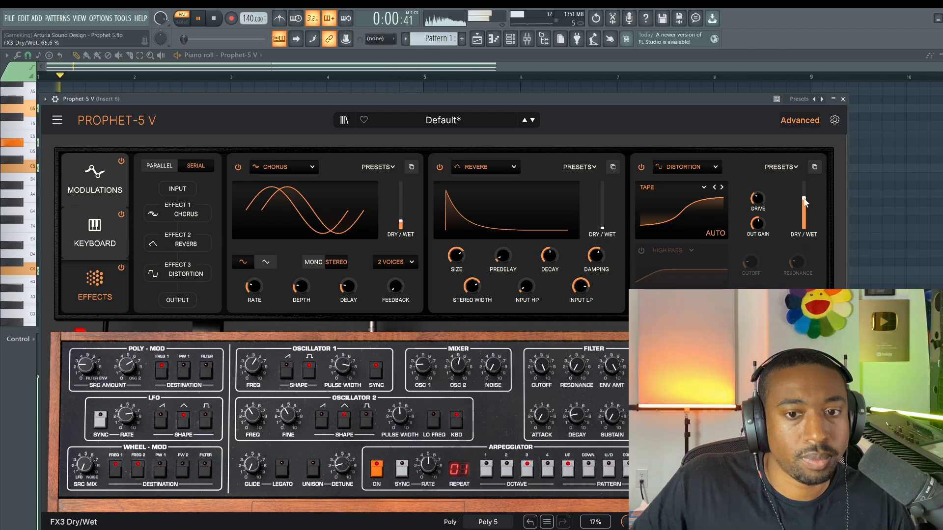
click(722, 188)
click(722, 187)
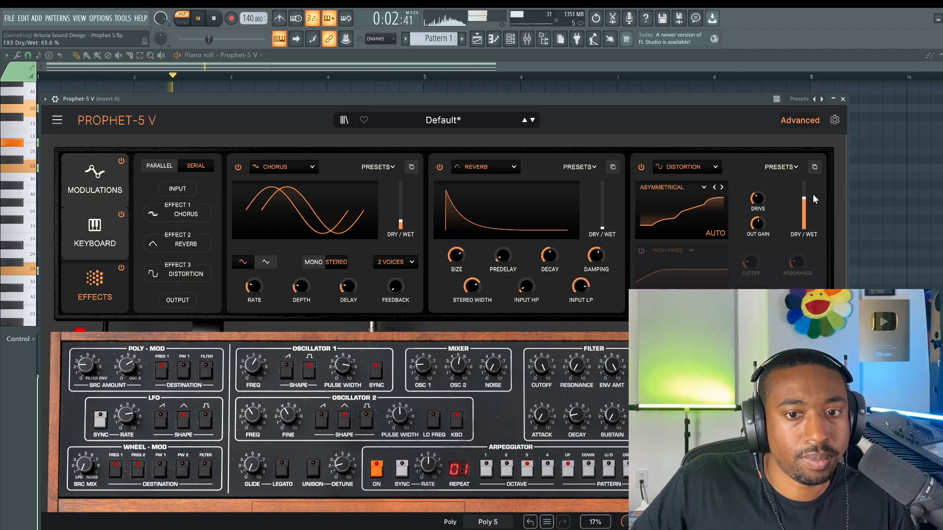
drag(803, 202, 803, 212)
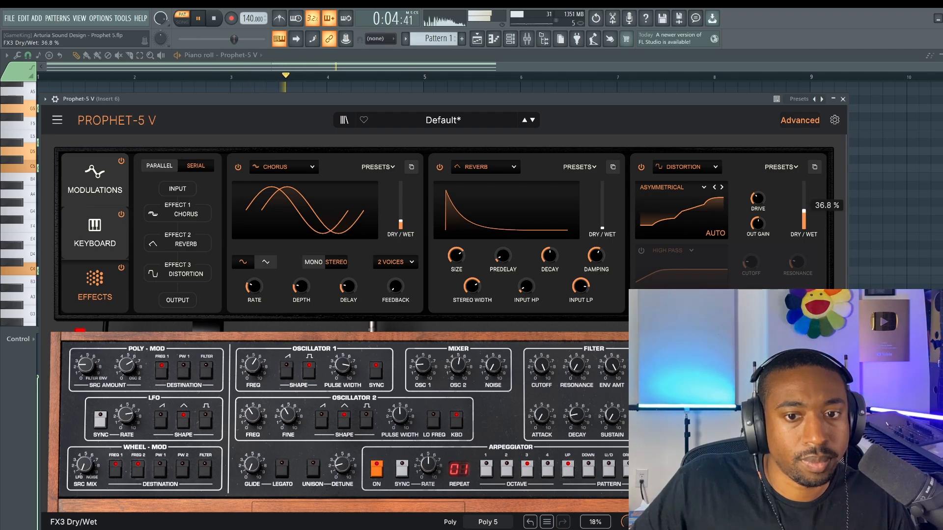
Audition the Wiggle, Wavefolder and Stairs algorithms, and choose Howl with the distortion's dry/wet mix at 18.8 %.
click(722, 188)
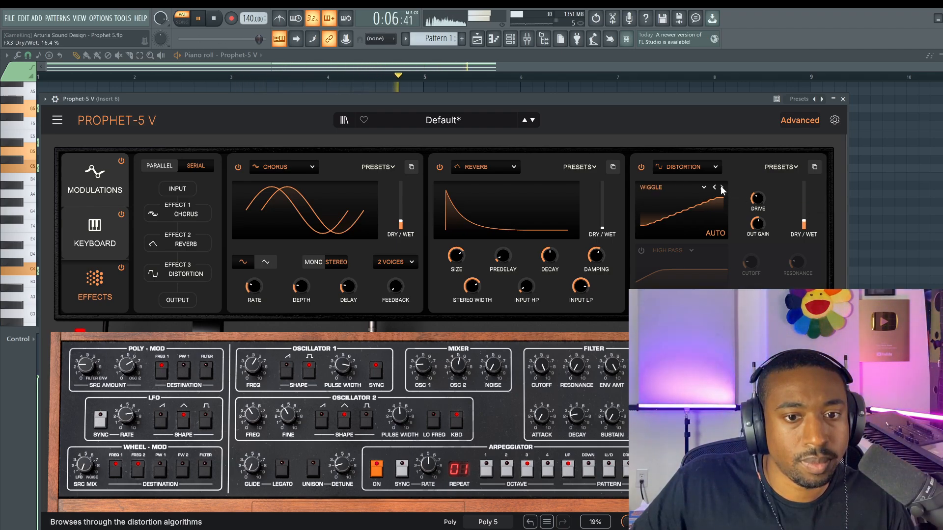
drag(804, 222, 804, 215)
click(721, 188)
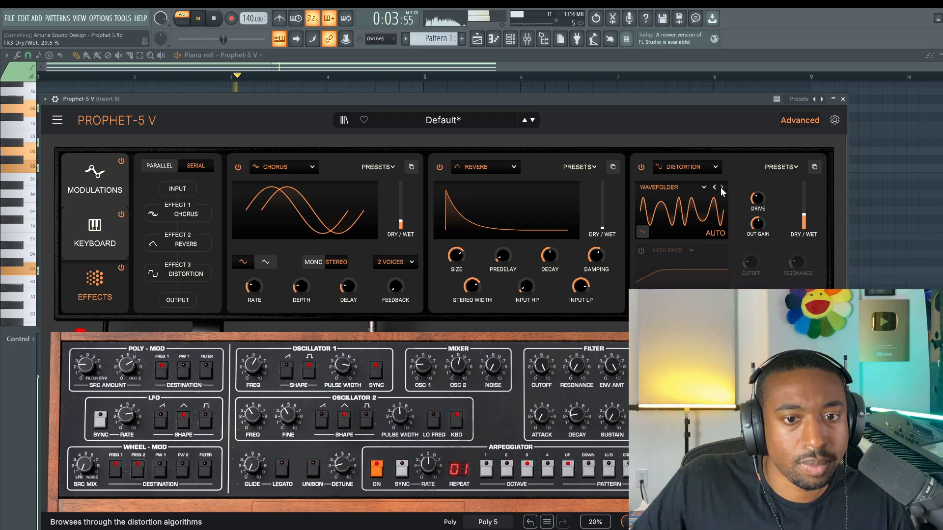
click(721, 188)
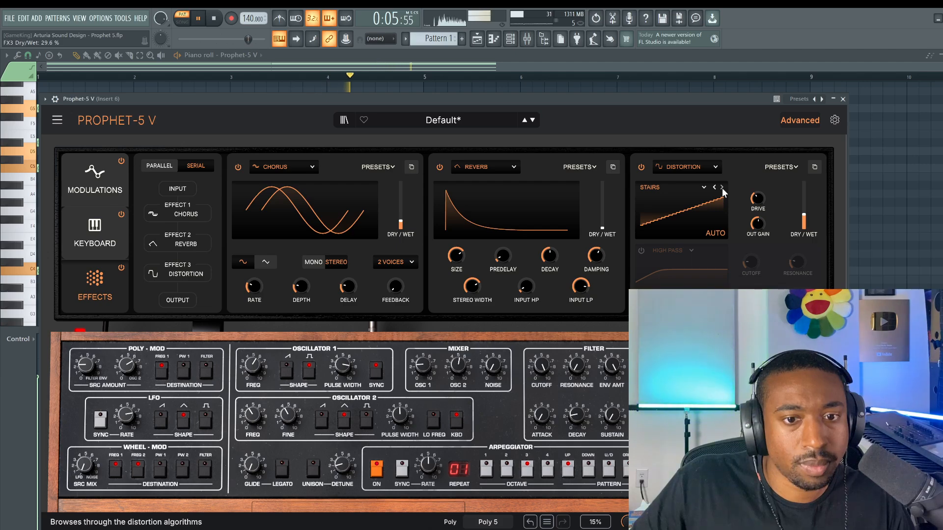
click(722, 188)
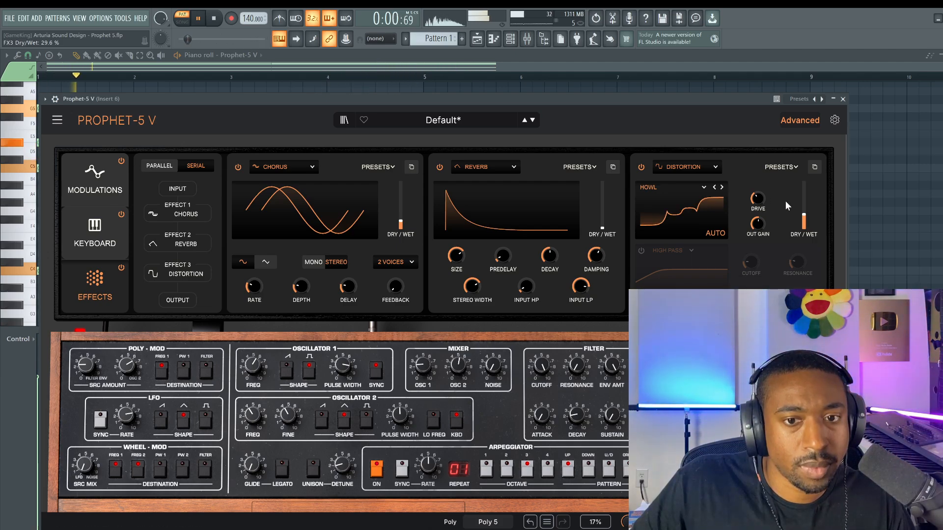
drag(803, 219, 804, 224)
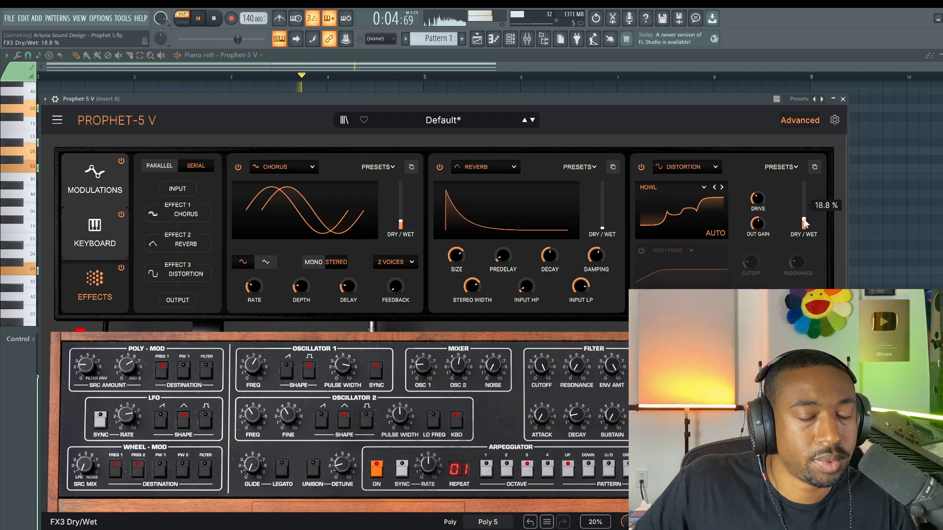
Enable the distortion's filter as a Low Pass with its cutoff at 1581 Hz.
click(642, 252)
click(691, 248)
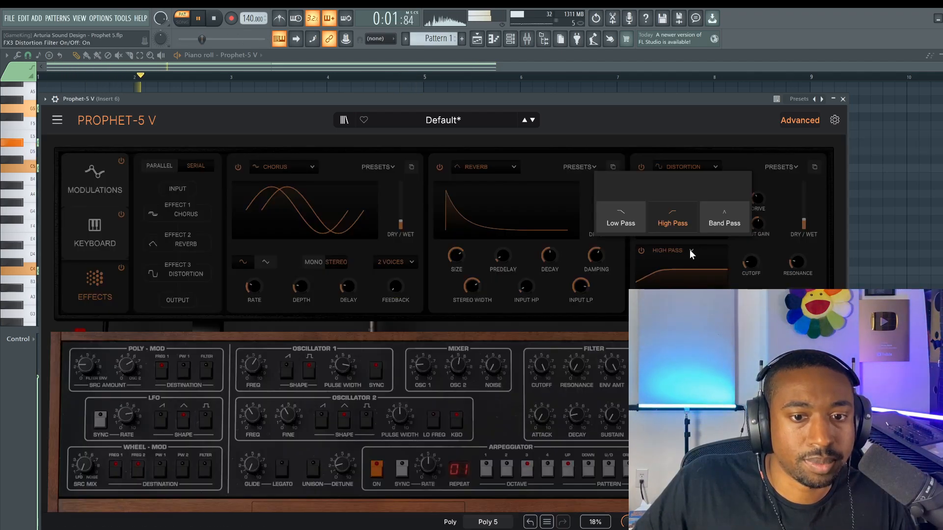
click(633, 215)
drag(751, 262, 751, 241)
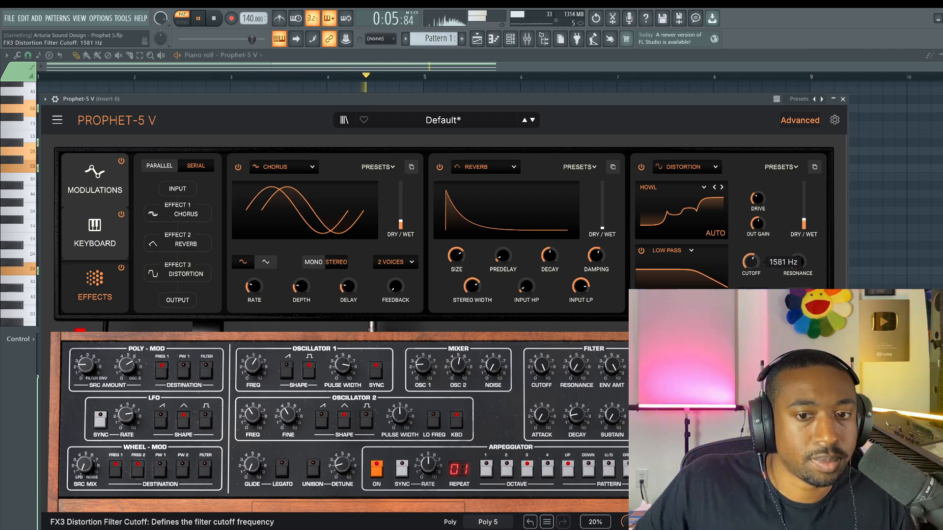
Stop playback, reopen the Prophet-5 V on its main panel, and toggle the arpeggiator switch.
click(798, 123)
click(843, 99)
key(space)
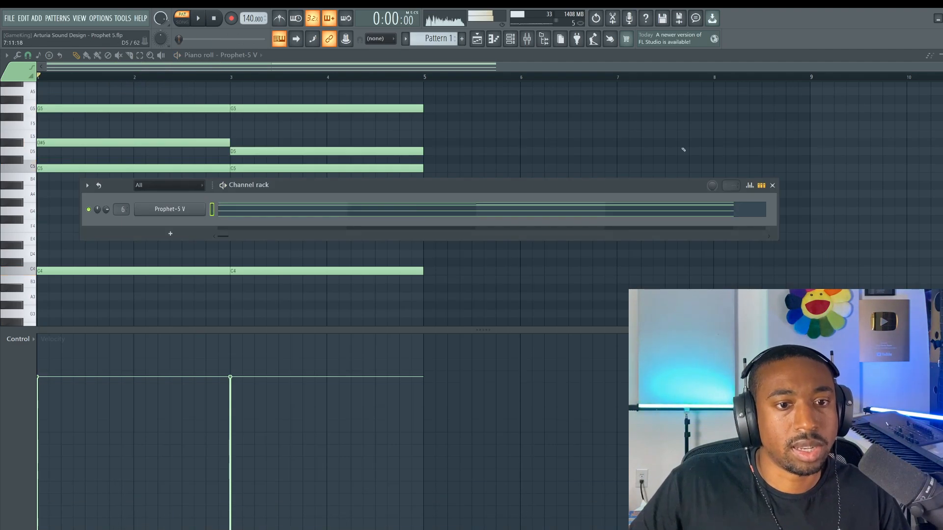
click(194, 209)
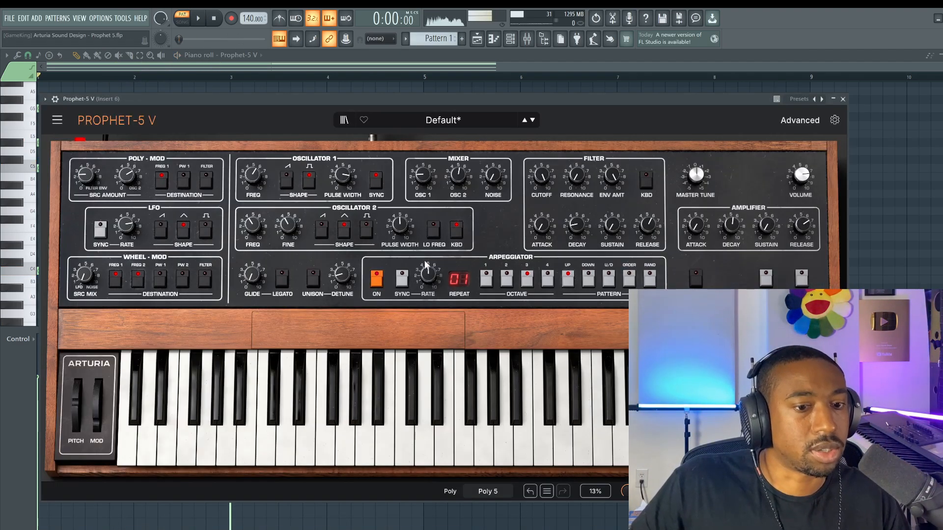
click(383, 278)
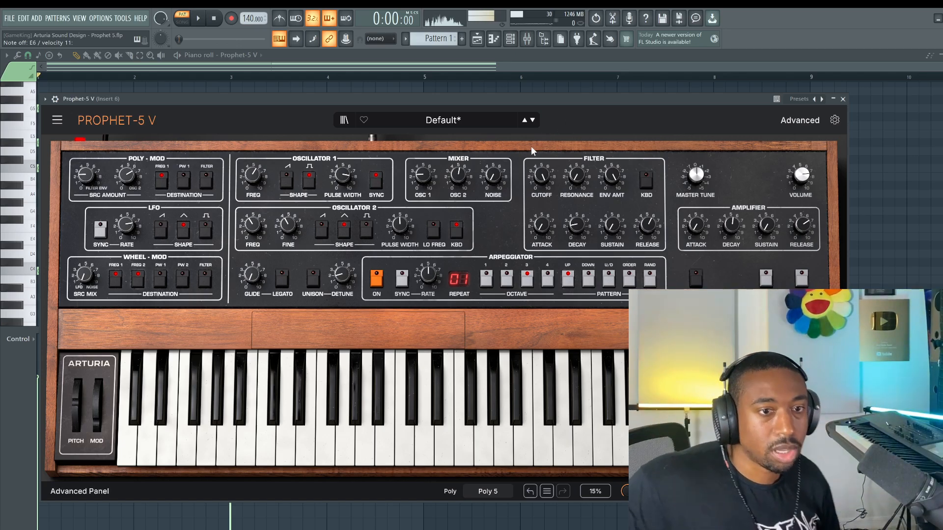
Bypass the Distortion effect in the third slot and return to the synth's main panel.
click(808, 119)
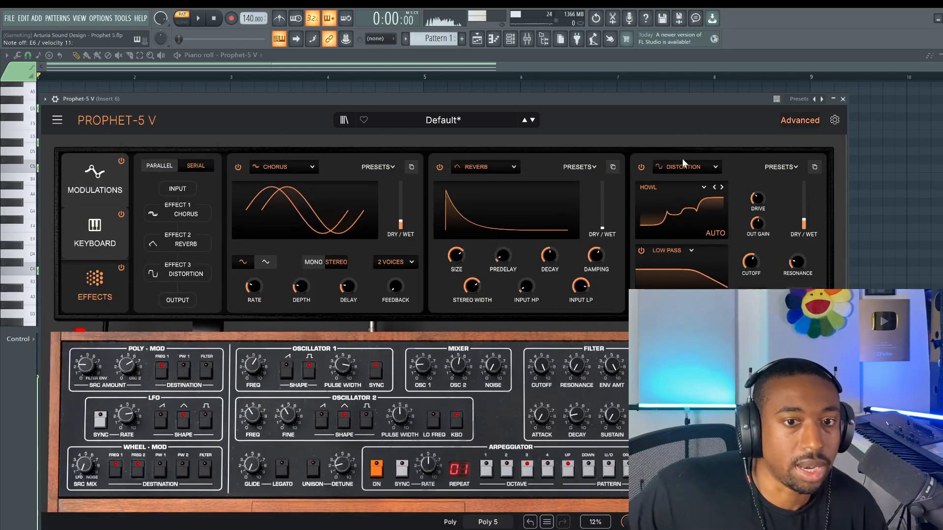
click(637, 168)
click(797, 120)
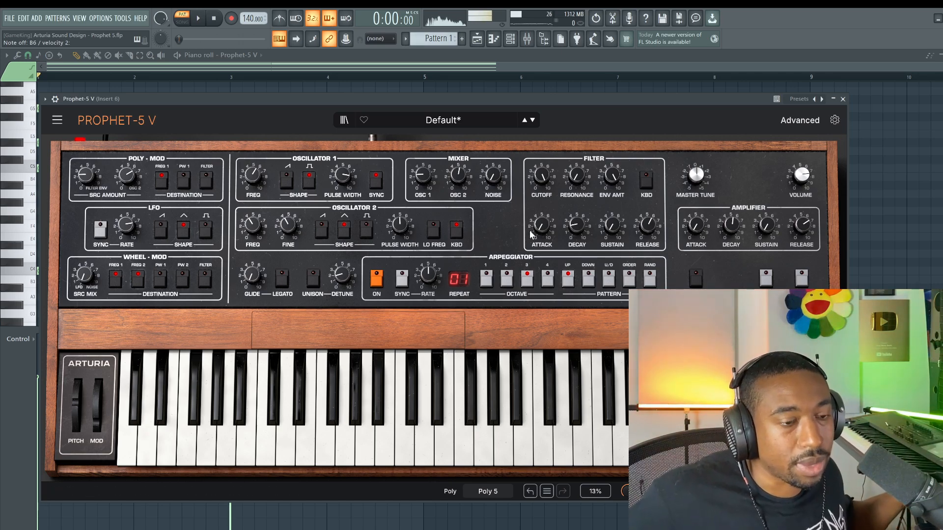
Lengthen the filter decay, raise the filter cutoff, and try the Poly-Mod filter envelope amount at 3.96 before lowering it.
drag(573, 226, 570, 211)
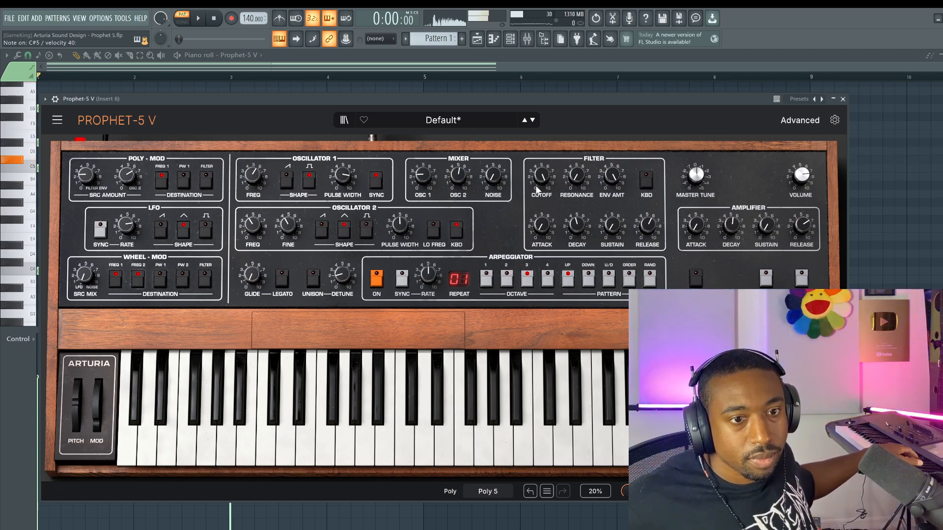
drag(541, 174, 541, 135)
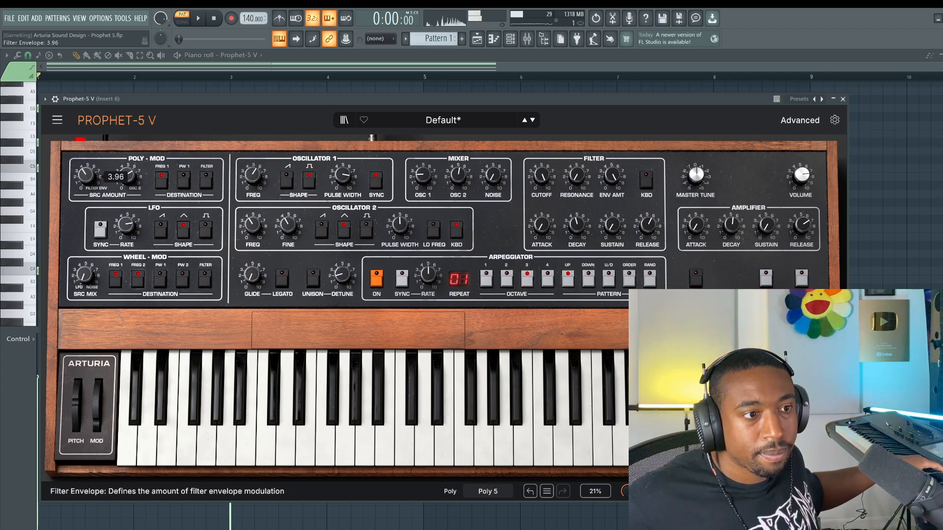
drag(86, 175, 85, 198)
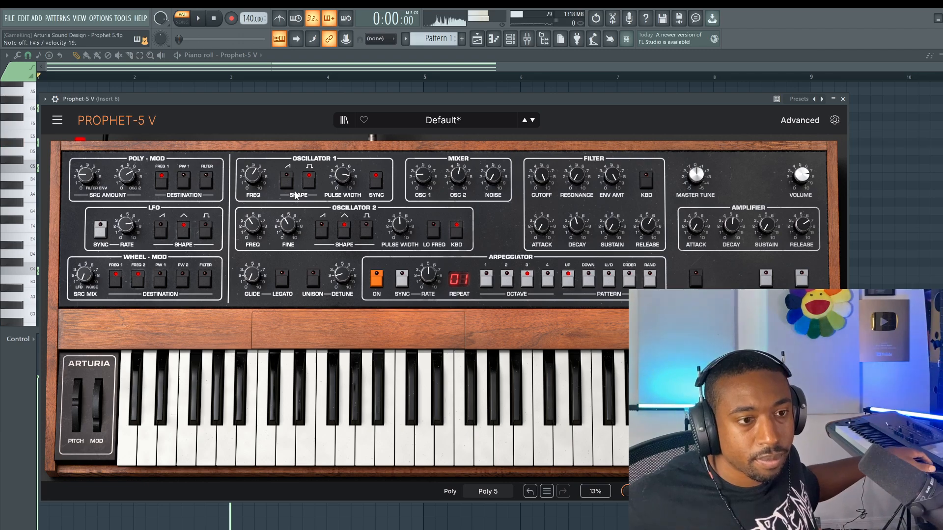
Lower Oscillator 2's frequency, and raise the amplifier sustain to 0.612 and the master volume.
drag(252, 225, 252, 253)
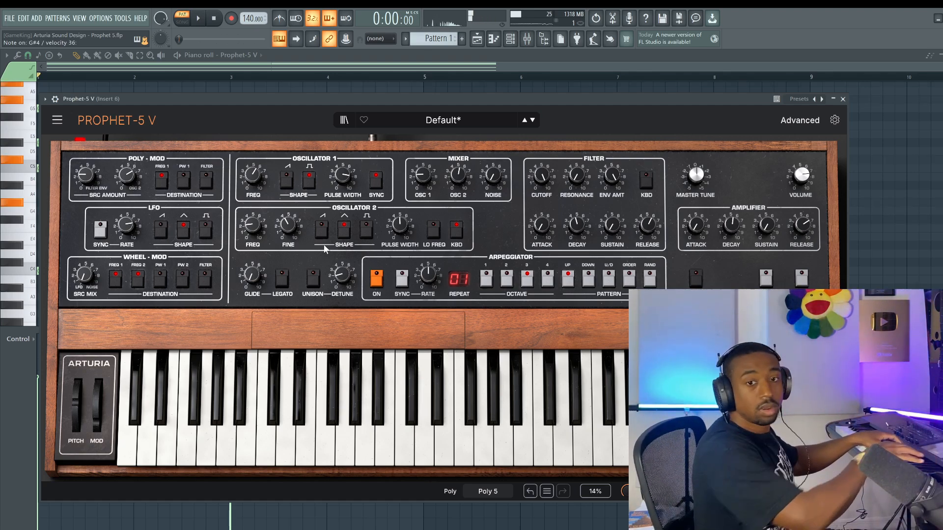
drag(769, 227, 769, 183)
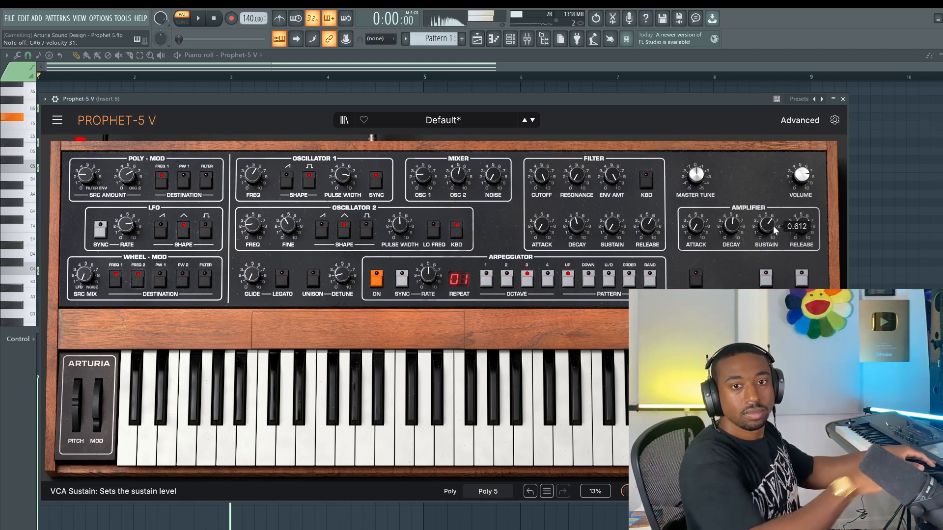
mouse_move(801, 177)
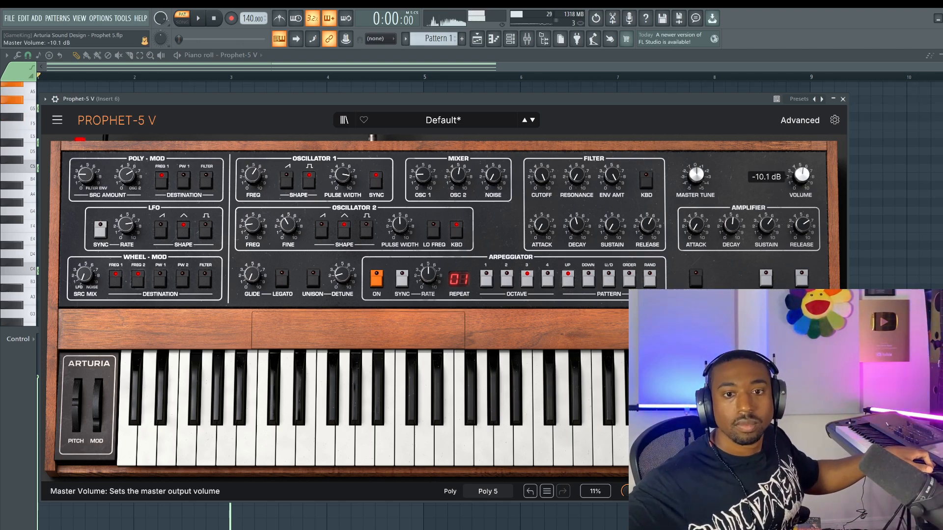
scroll(801, 176, up, 3)
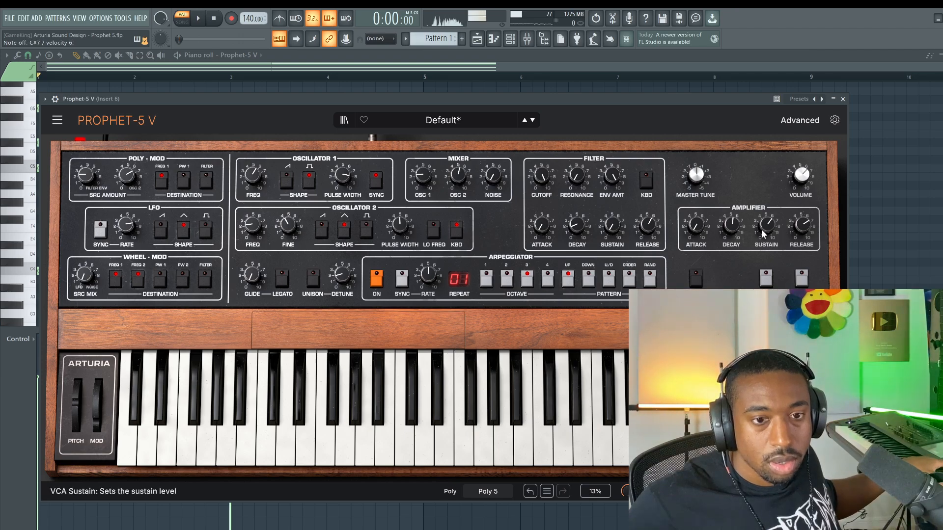
Raise Oscillator 2's frequency, and reload the Default preset from the Template category.
mouse_move(575, 222)
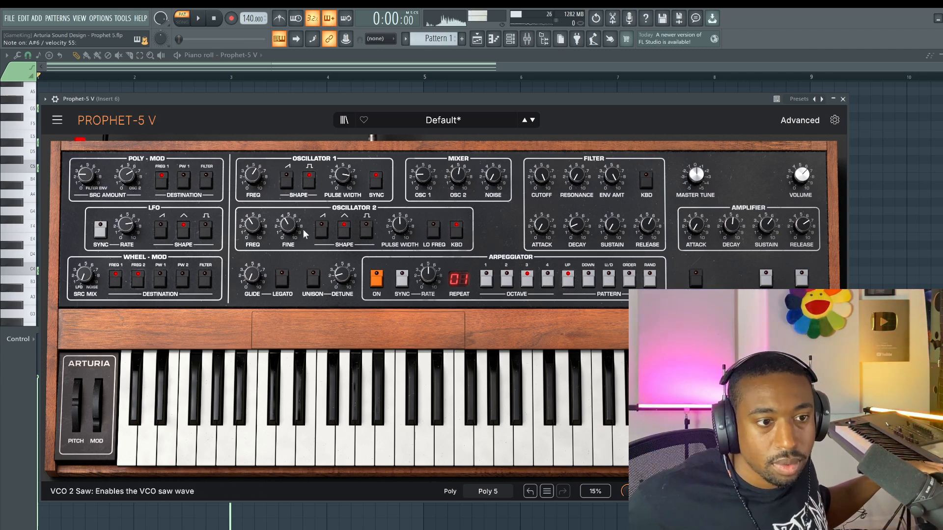
drag(253, 225, 252, 210)
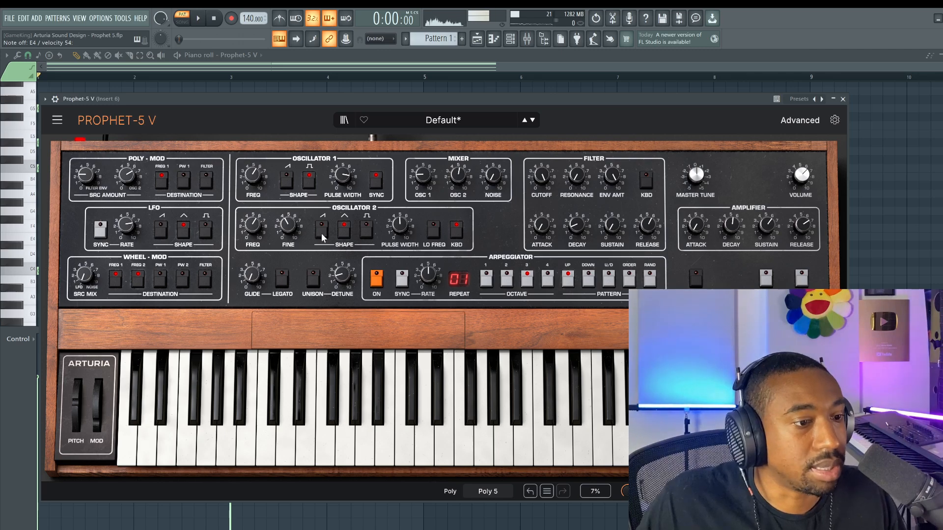
click(452, 117)
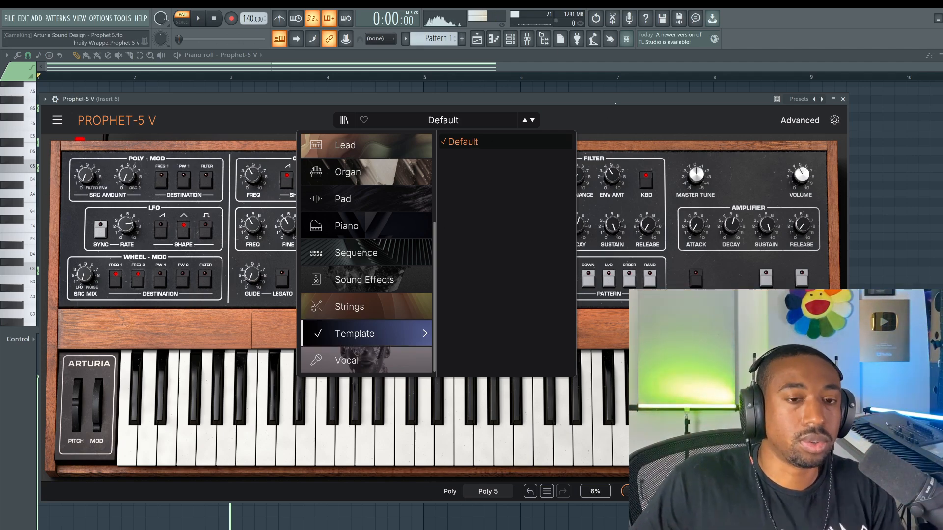
Leave the preset browser, close the synth window, and delete the upper chord notes above C4 from the piano roll.
click(595, 117)
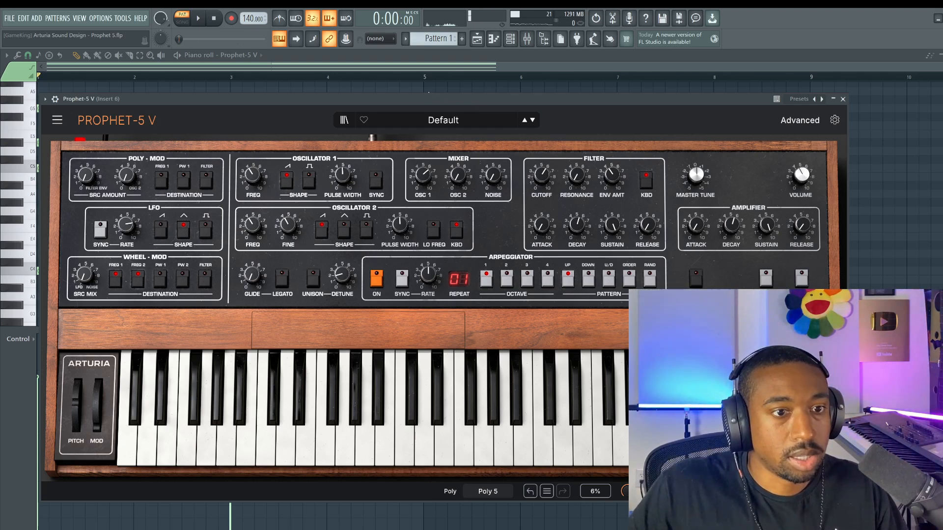
click(843, 99)
click(773, 186)
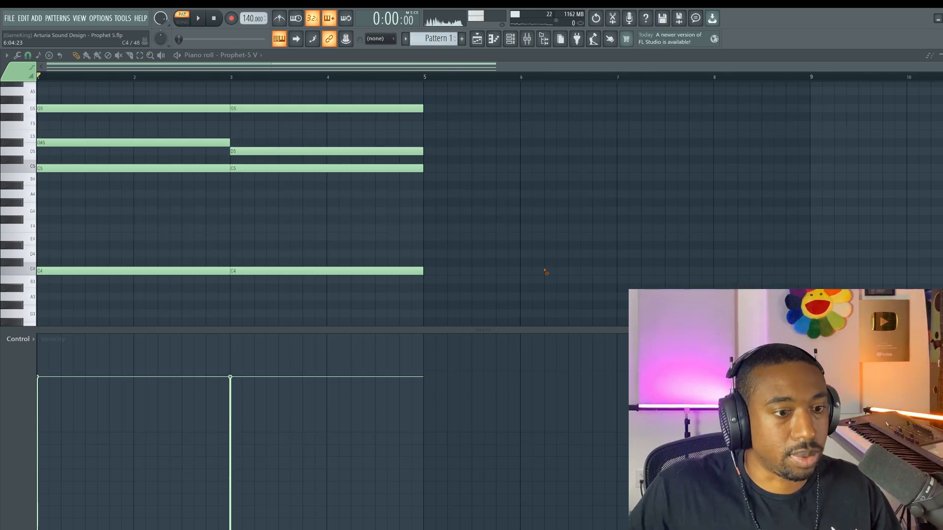
drag(431, 231, 48, 51)
key(Delete)
scroll(200, 152, down, 5)
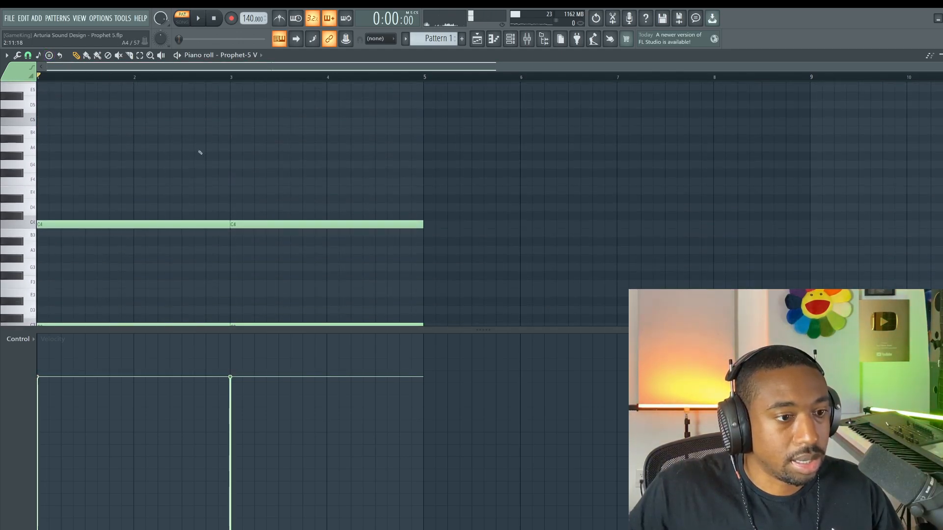
Shift the C4 notes half a bar later and shorten all C3 and C4 notes to half a bar each.
drag(167, 170, 315, 232)
drag(97, 198, 146, 198)
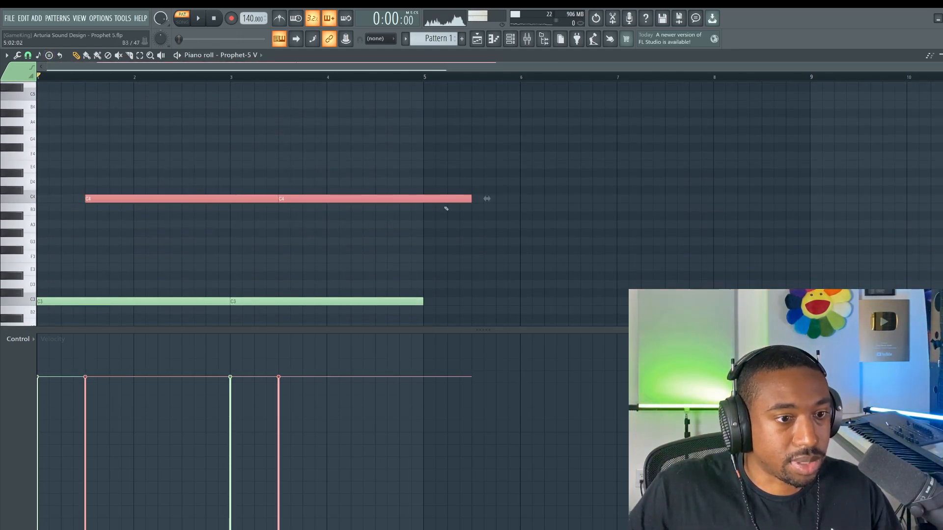
drag(471, 206, 324, 215)
key(space)
mouse_move(406, 302)
mouse_down()
mouse_move(248, 318)
mouse_move(82, 304)
mouse_move(175, 175)
mouse_move(393, 117)
mouse_up()
key(space)
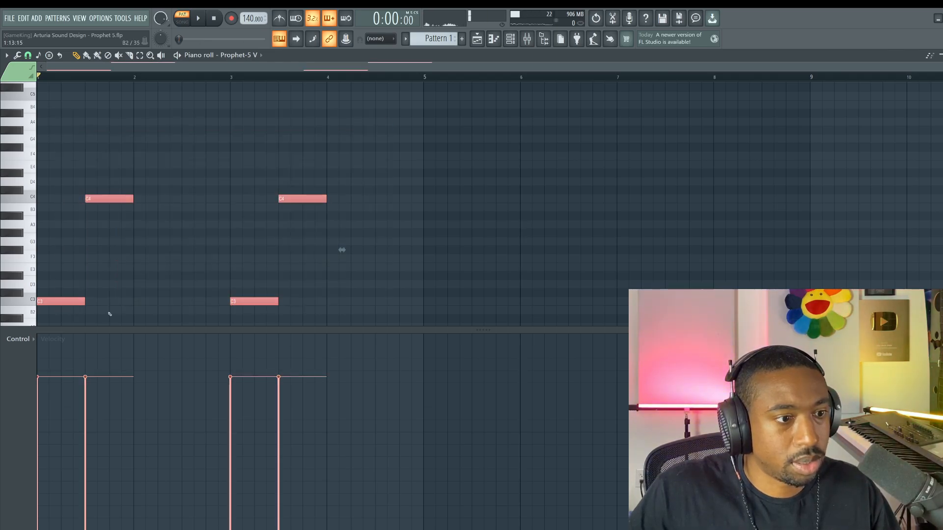
Duplicate the notes one bar later to make four bars of alternating C3 and C4, and reopen the Prophet-5 V window.
drag(60, 300, 158, 298)
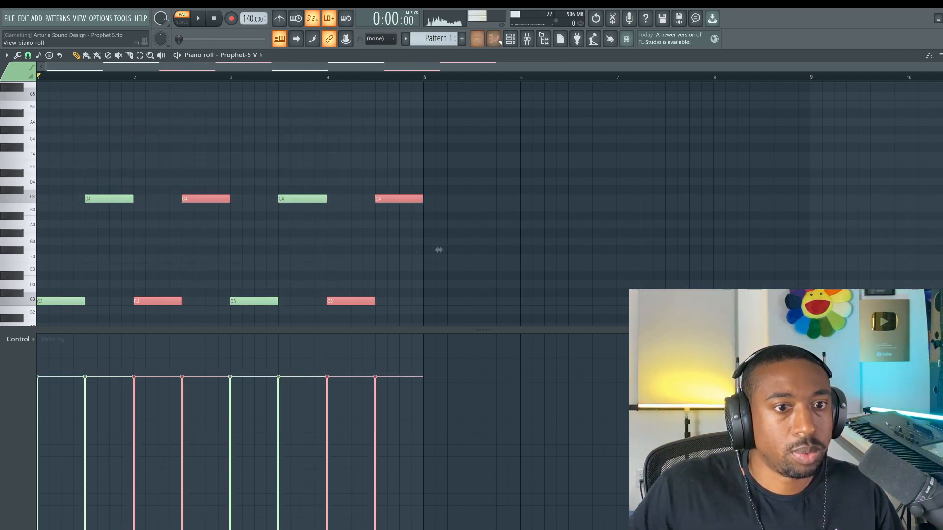
key(F6)
click(166, 212)
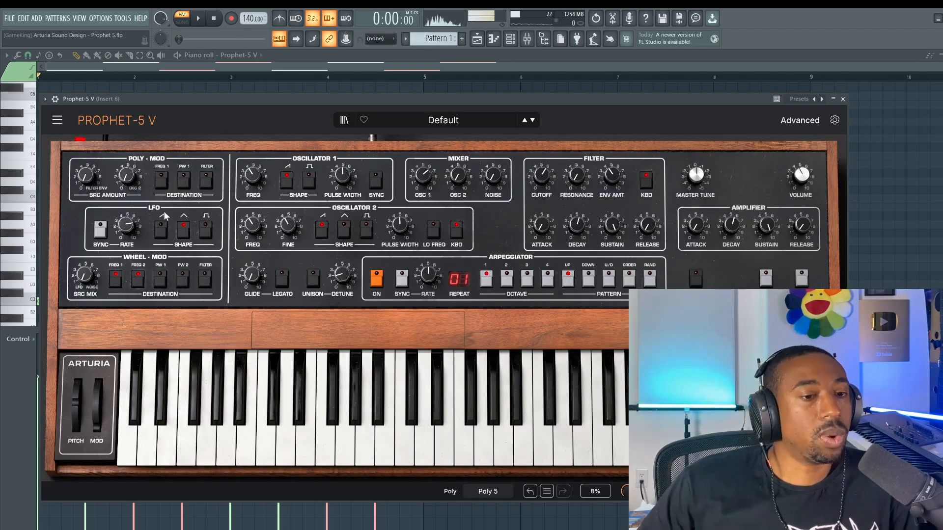
Set Oscillator 1's mixer level to 0 and raise Oscillator 2's mixer level to 4.92.
double_click(464, 177)
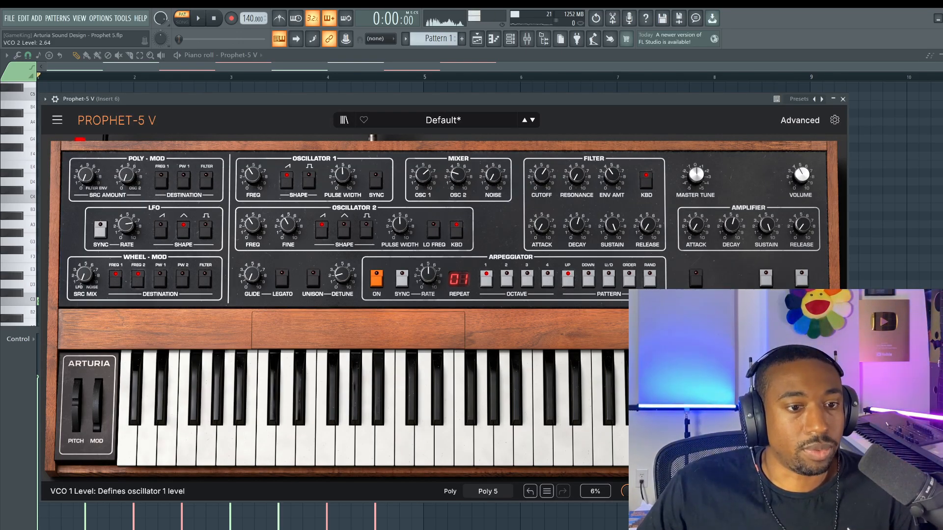
double_click(432, 177)
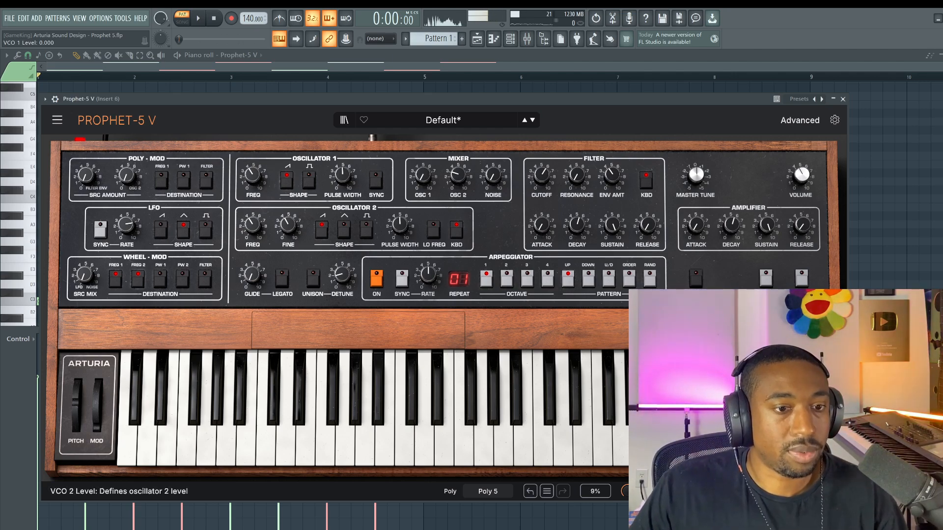
drag(451, 175, 452, 152)
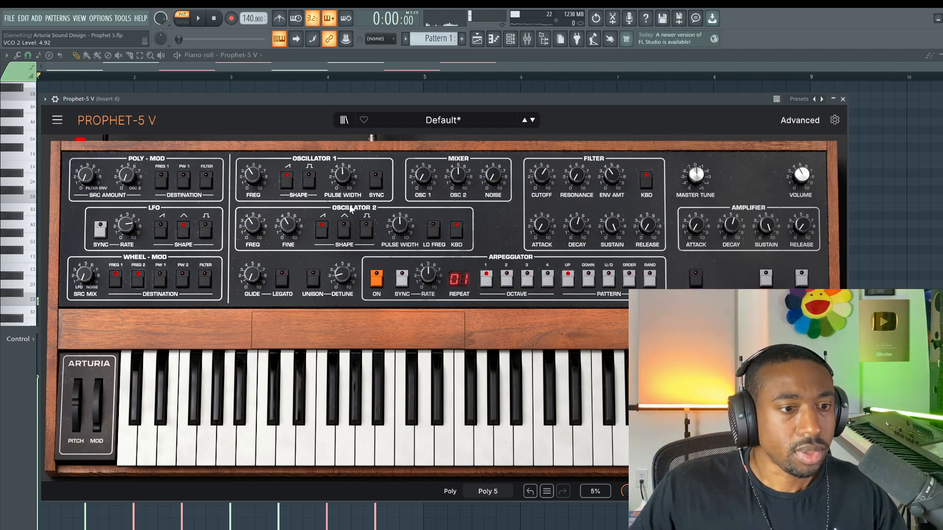
Change Oscillator 2 to a triangle-only wave at mixer level 10.0, and lower its frequency while the pattern plays.
click(322, 224)
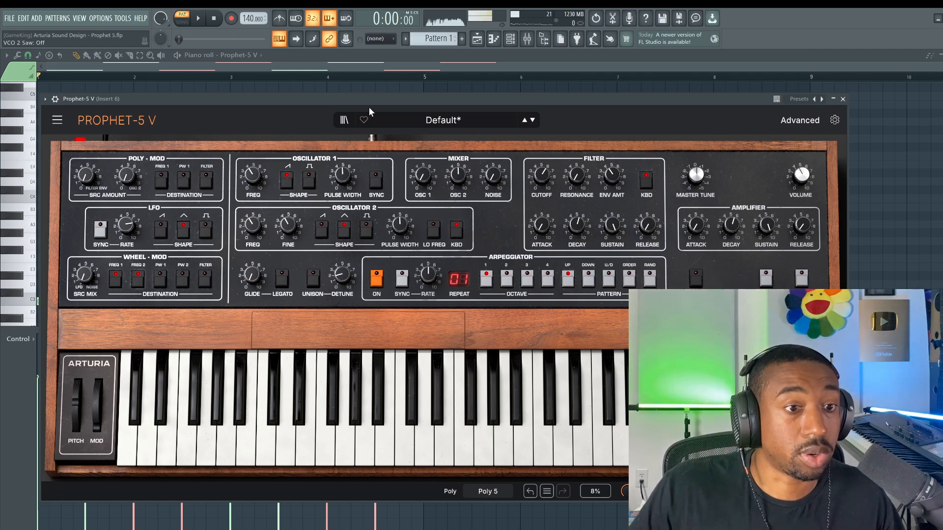
key(space)
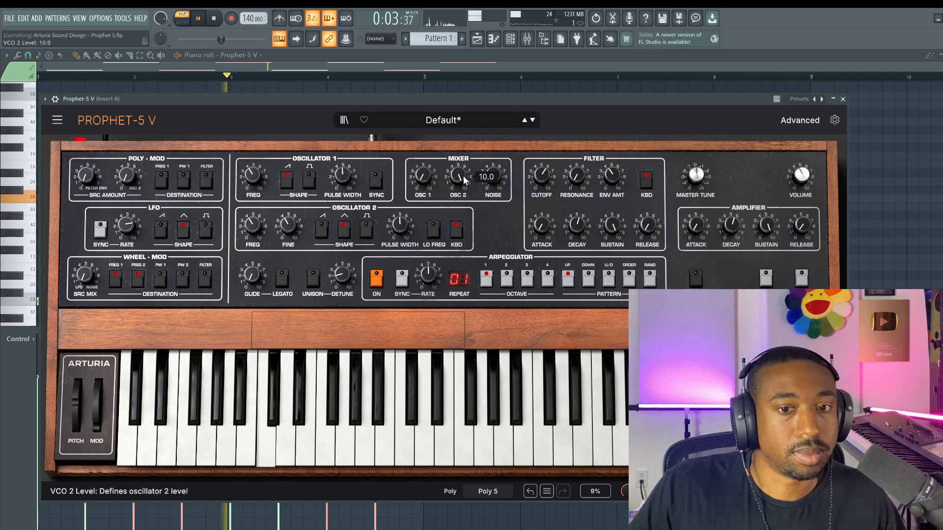
drag(252, 226, 252, 240)
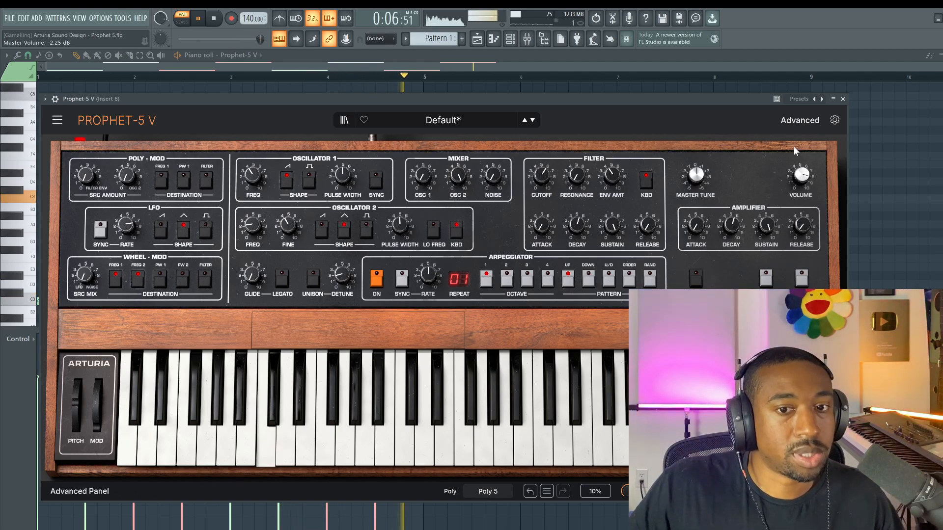
Set the Chorus effect's dry/wet mix to about 13.2% and return to the synth's main panel.
click(791, 122)
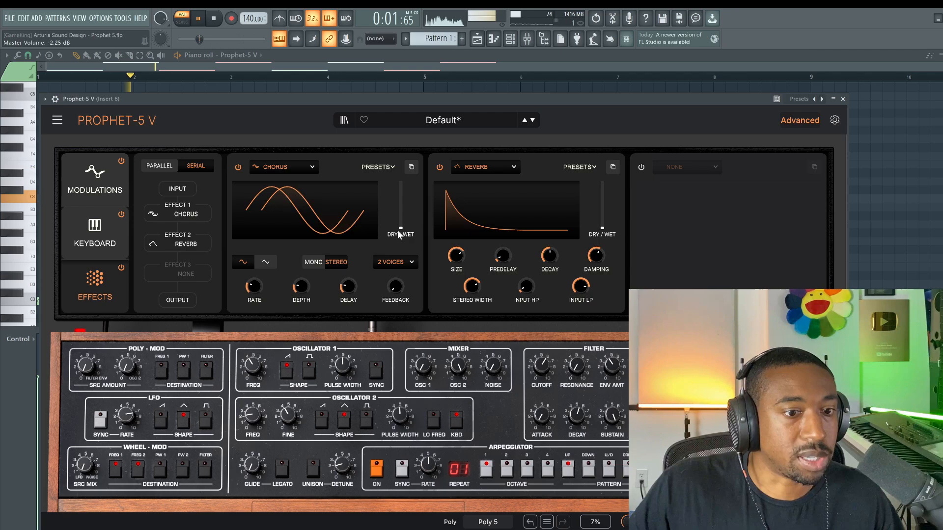
drag(398, 232, 400, 205)
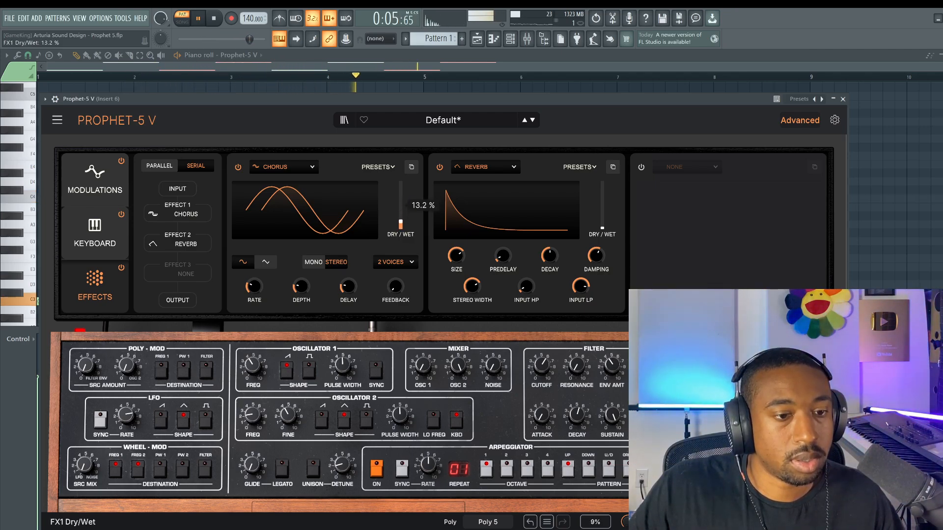
click(800, 121)
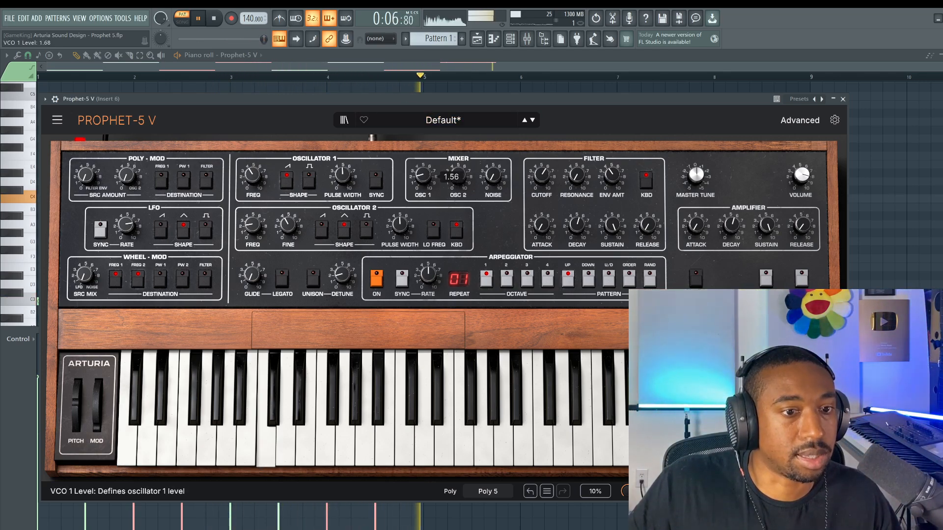
Blend in a little Oscillator 1 at a lowered frequency, and set Oscillator 2's frequency to -12 semitones.
drag(423, 176, 423, 163)
drag(252, 174, 252, 182)
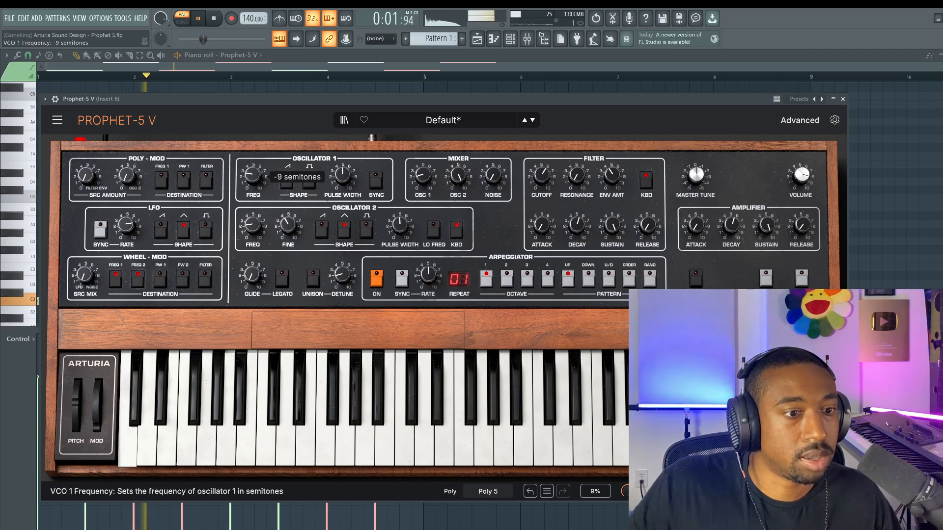
drag(252, 225, 252, 231)
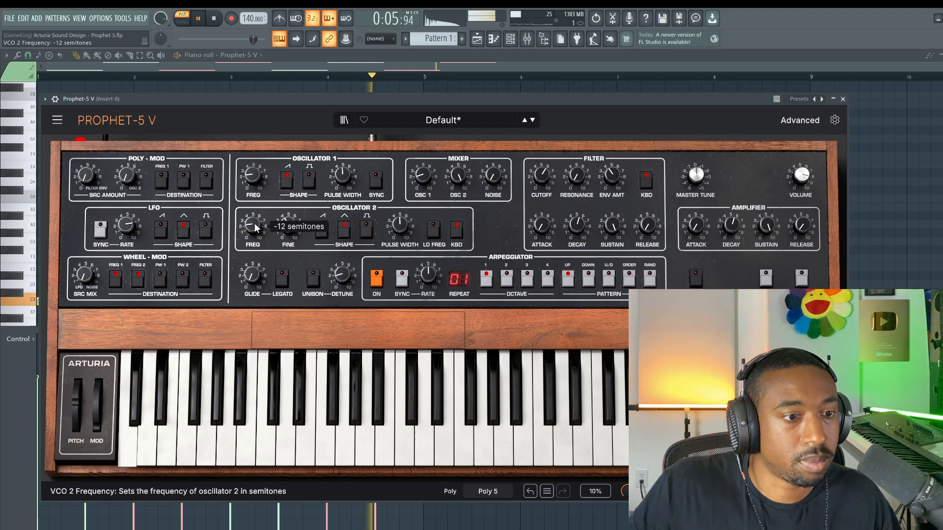
mouse_move(425, 184)
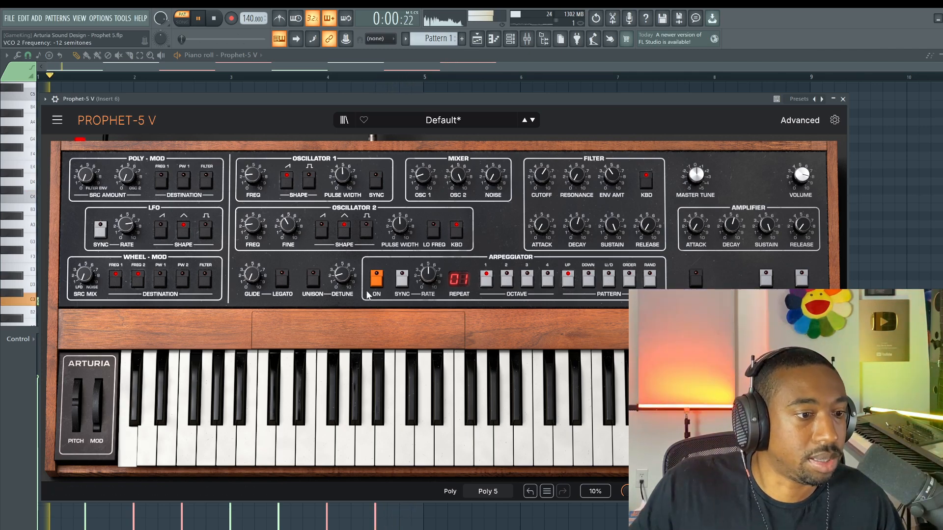
Turn on Unison with a raised detune amount, and lower the master volume to -6.81 dB.
click(313, 277)
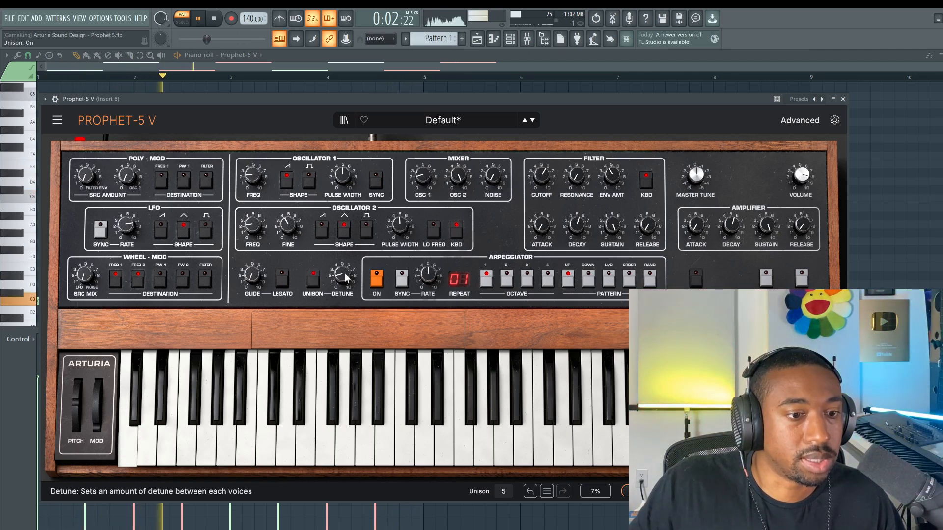
drag(346, 277, 347, 269)
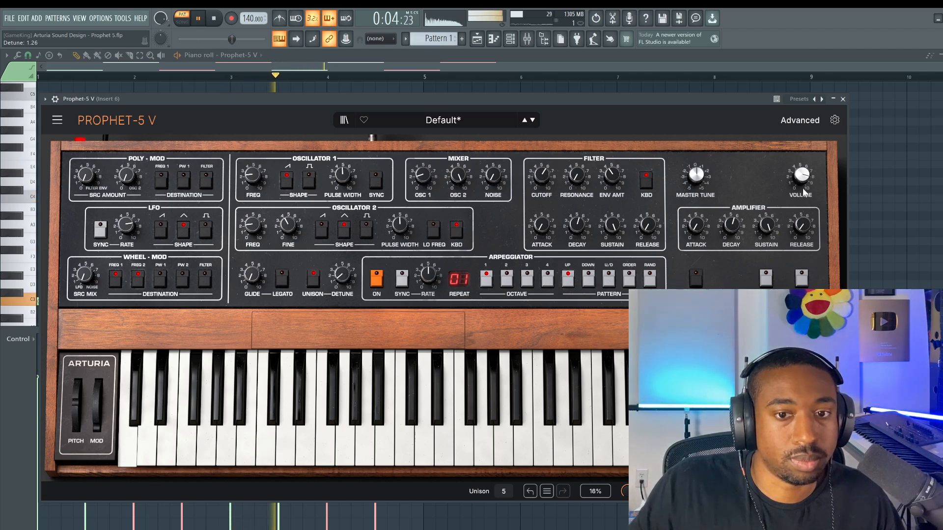
drag(803, 178, 803, 193)
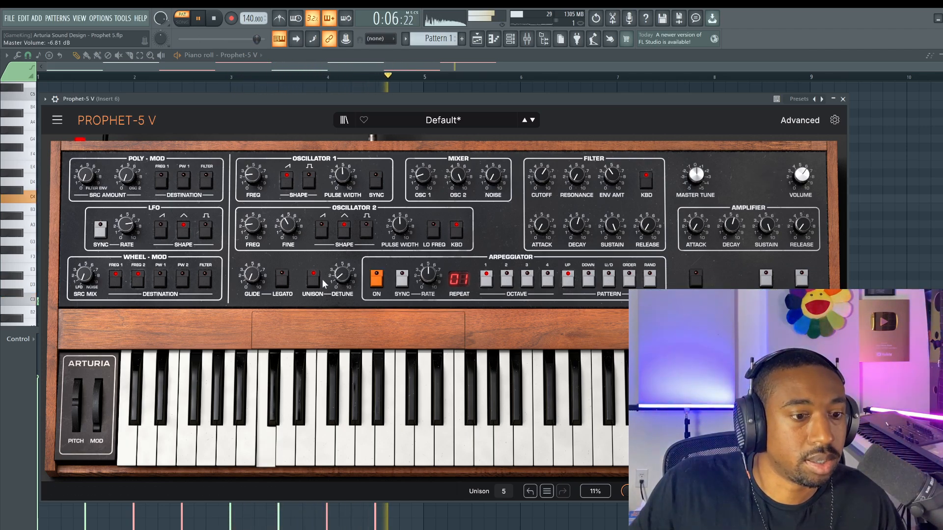
mouse_move(342, 276)
mouse_down()
mouse_move(342, 243)
mouse_move(342, 265)
mouse_up()
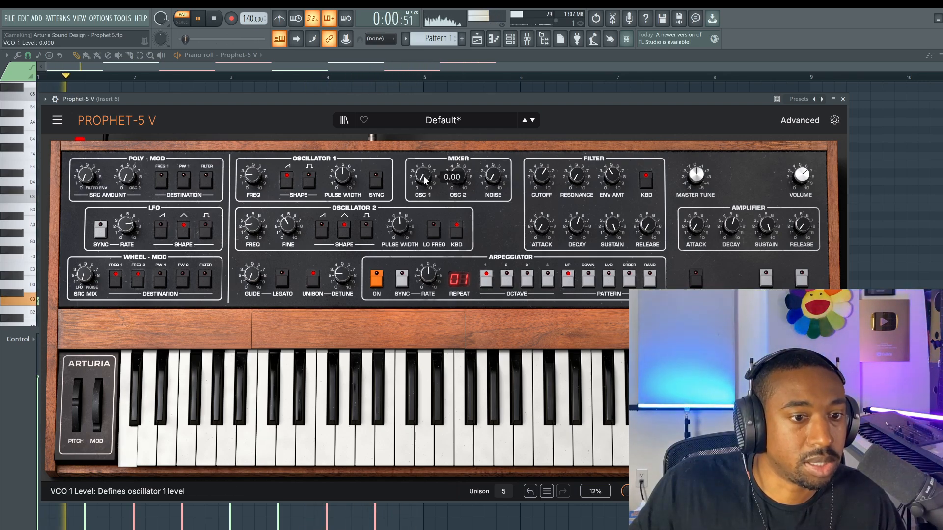
Set Oscillator 1's mixer level to 1.44, switch Unison off, and raise the master volume to -3.80 dB.
drag(425, 181, 425, 173)
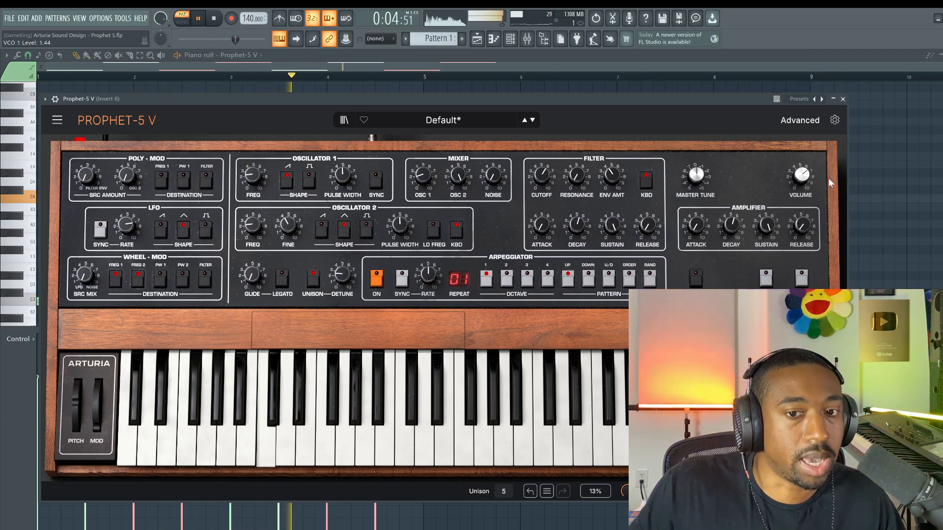
click(313, 278)
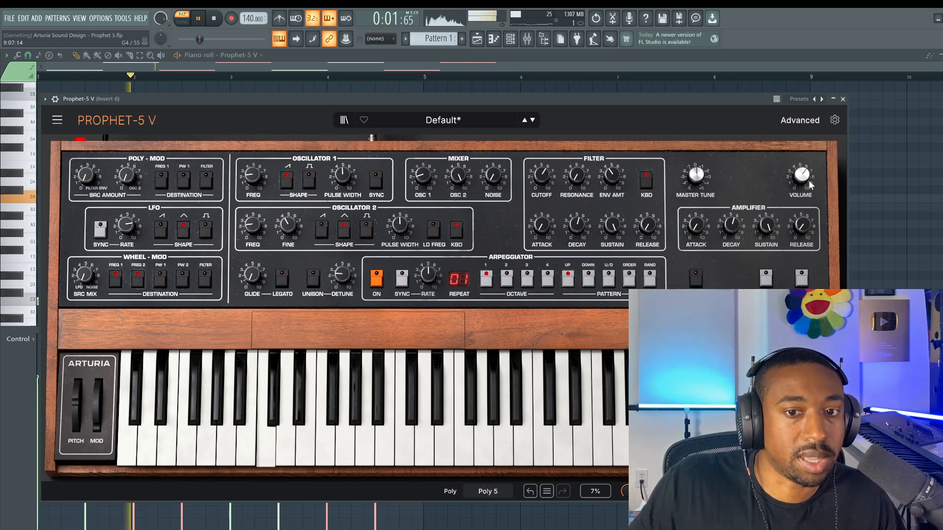
drag(804, 176, 803, 169)
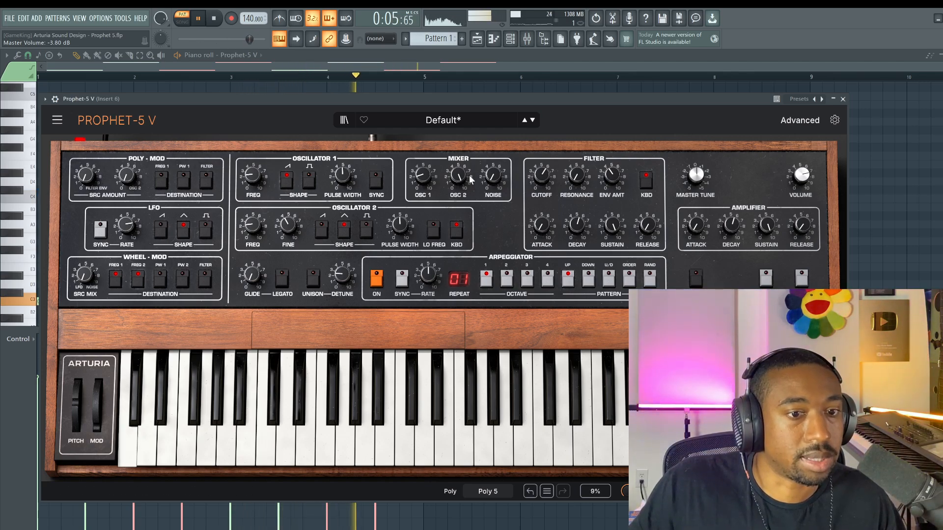
Turn Oscillator 1 back down in the mixer, raise the master volume to -0.359 dB, and close the synth with playback stopped.
drag(425, 181, 425, 181)
drag(803, 178, 802, 164)
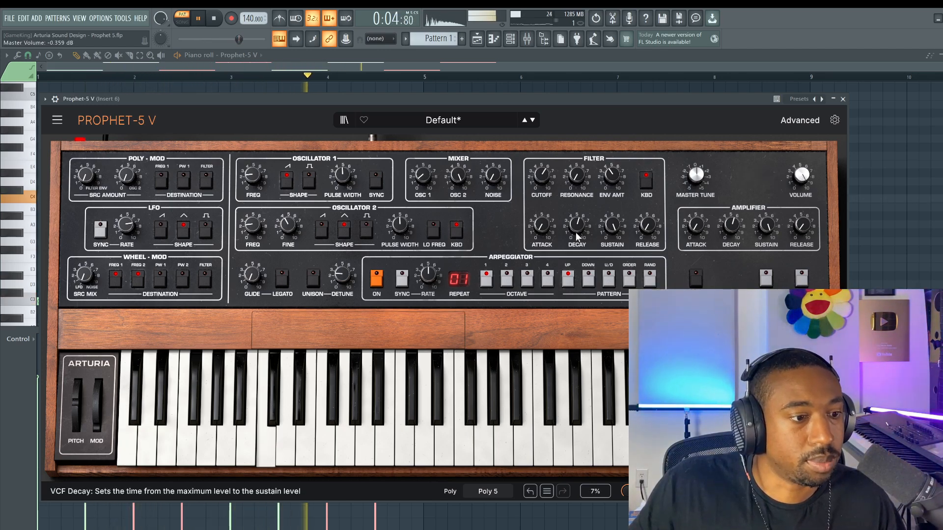
mouse_move(576, 234)
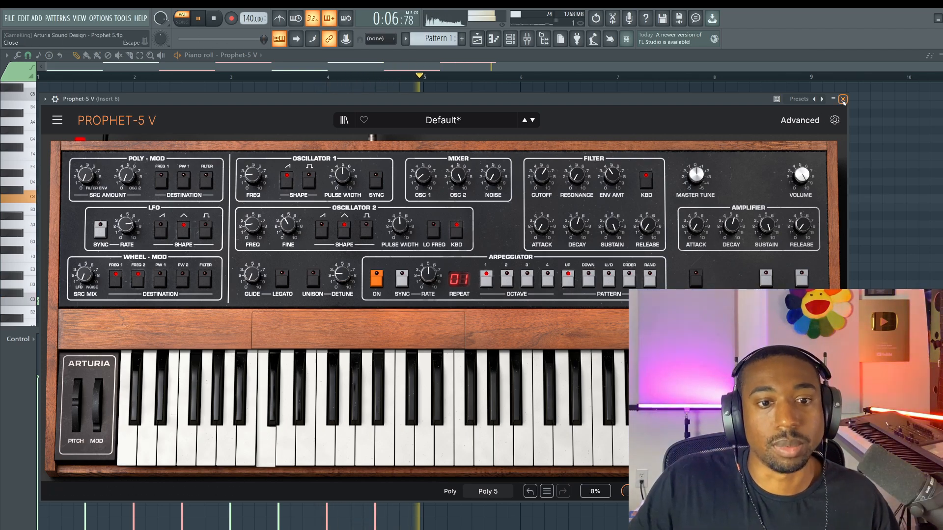
click(843, 99)
key(space)
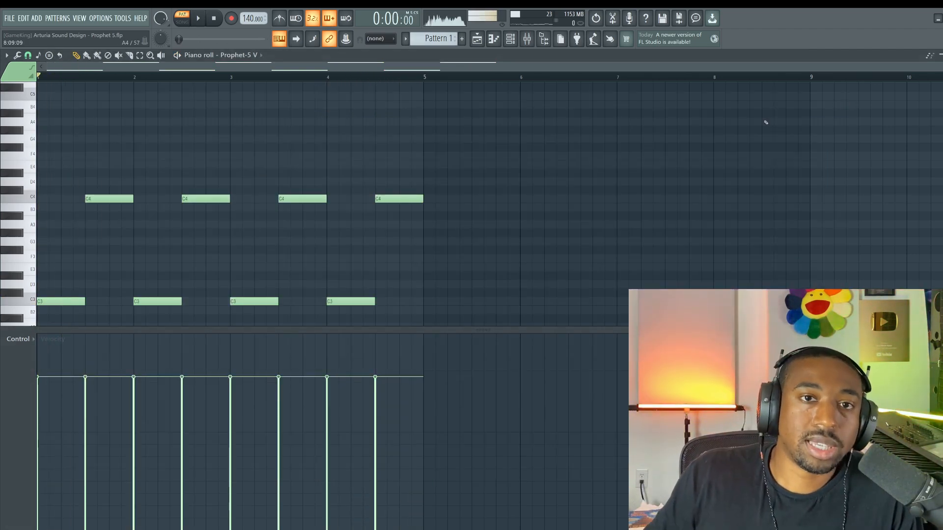